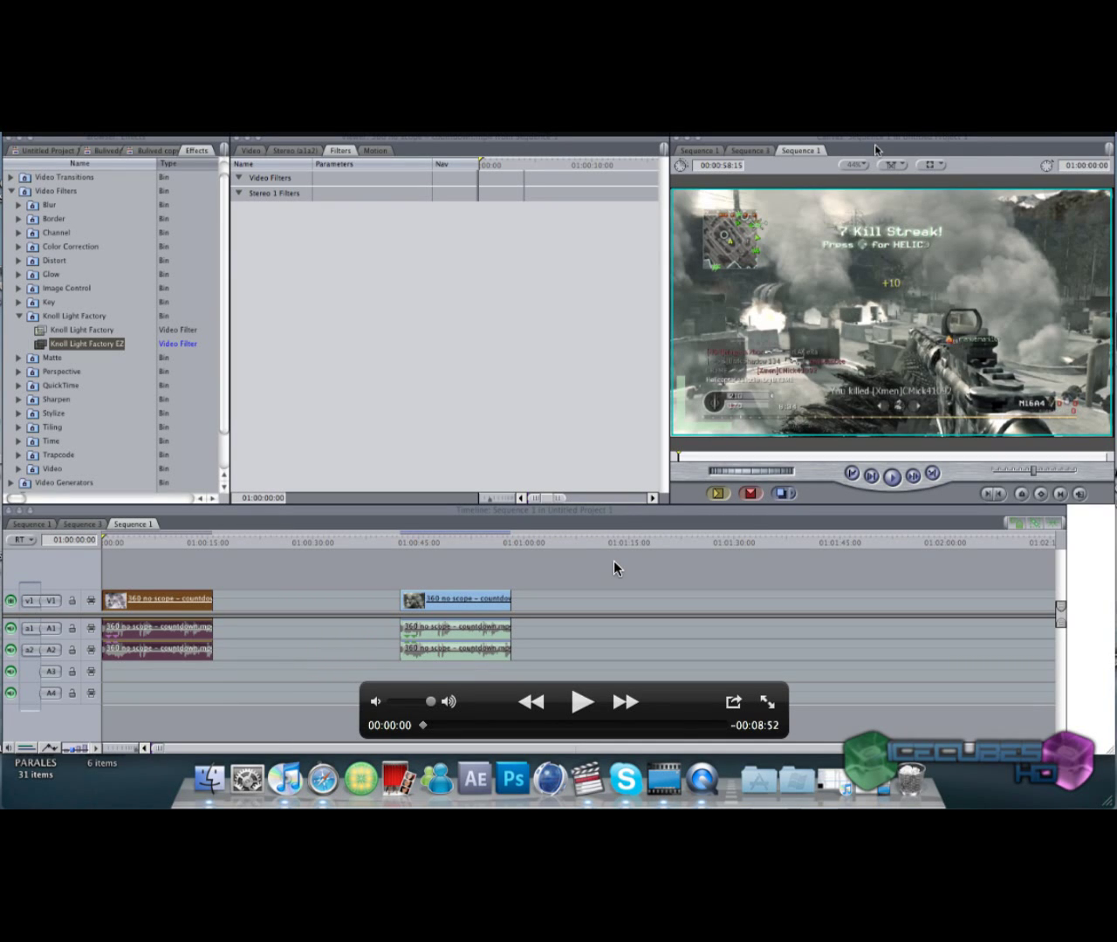
Collapse Knoll Light Factory, expand the Color Correction filters, and park the playhead at 01:00:03:31.
key(space)
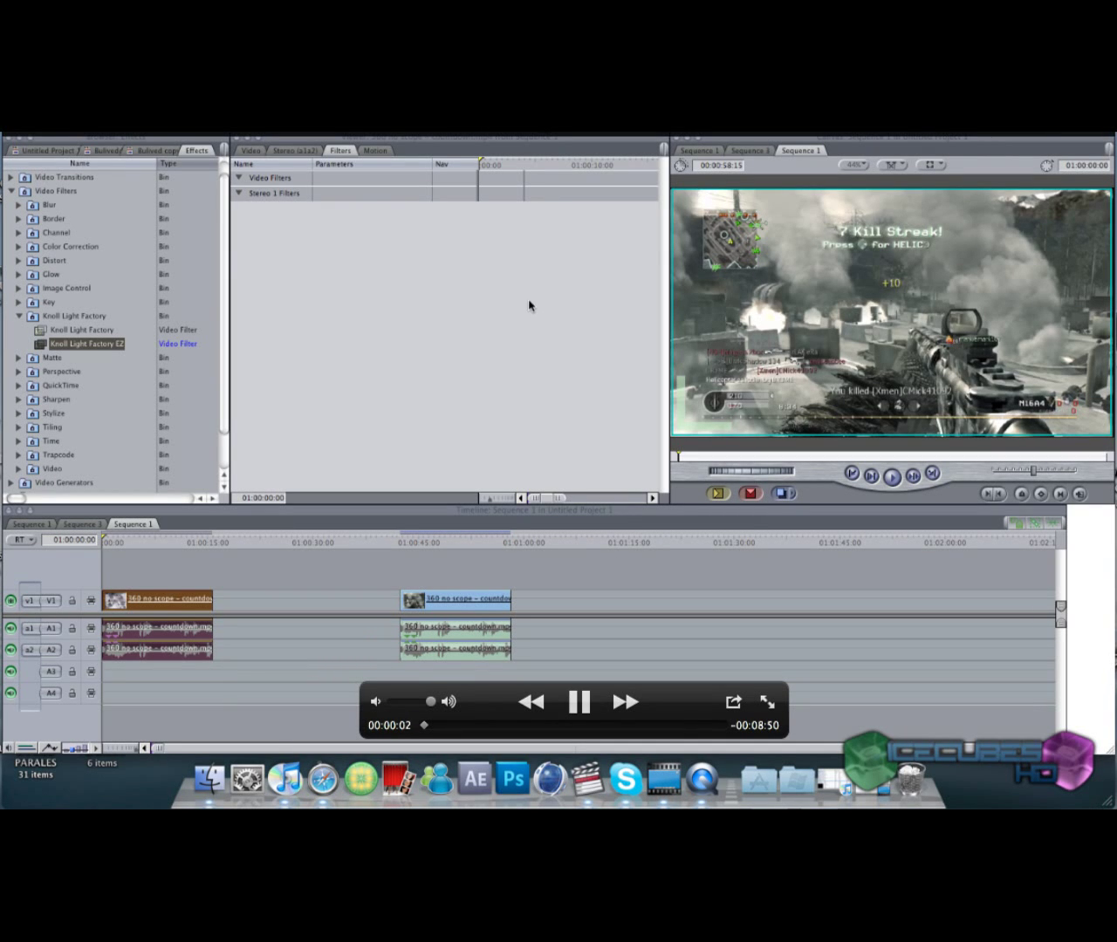
click(19, 316)
click(60, 247)
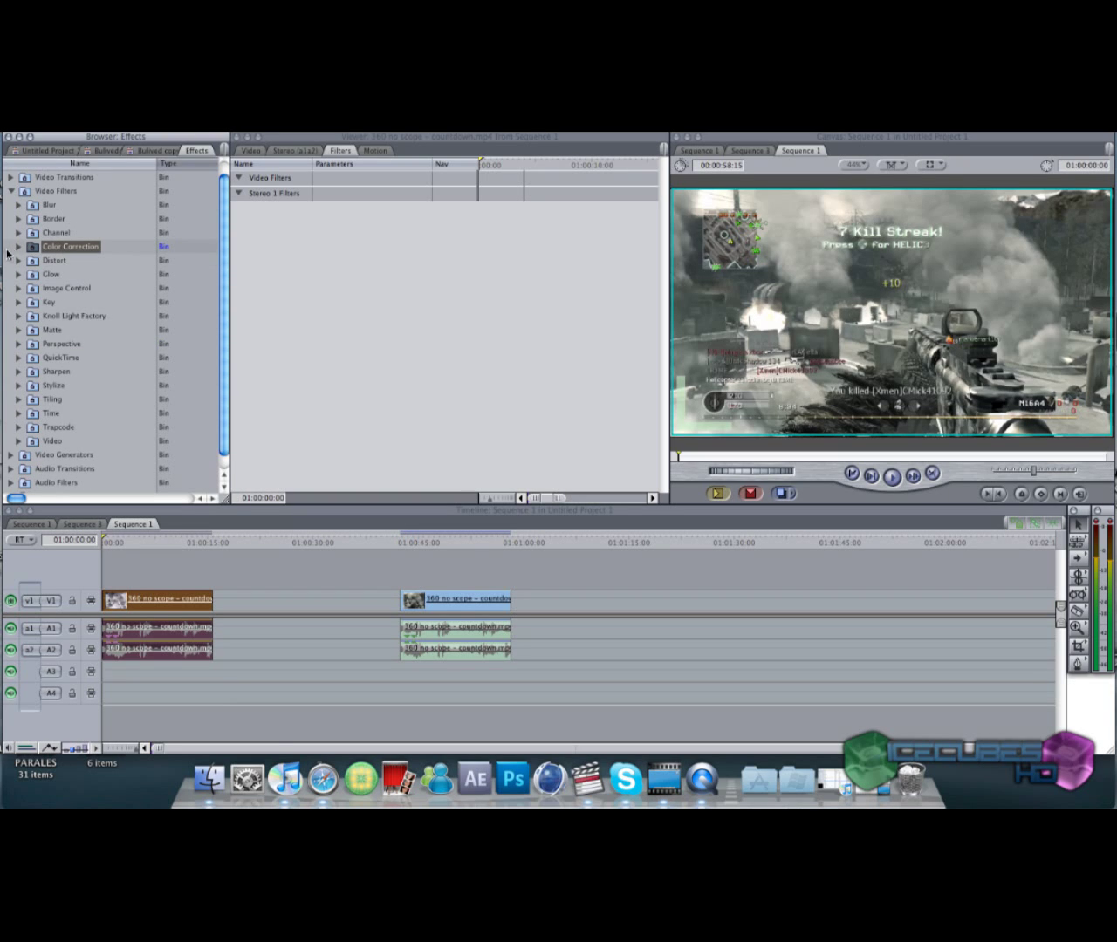
click(18, 248)
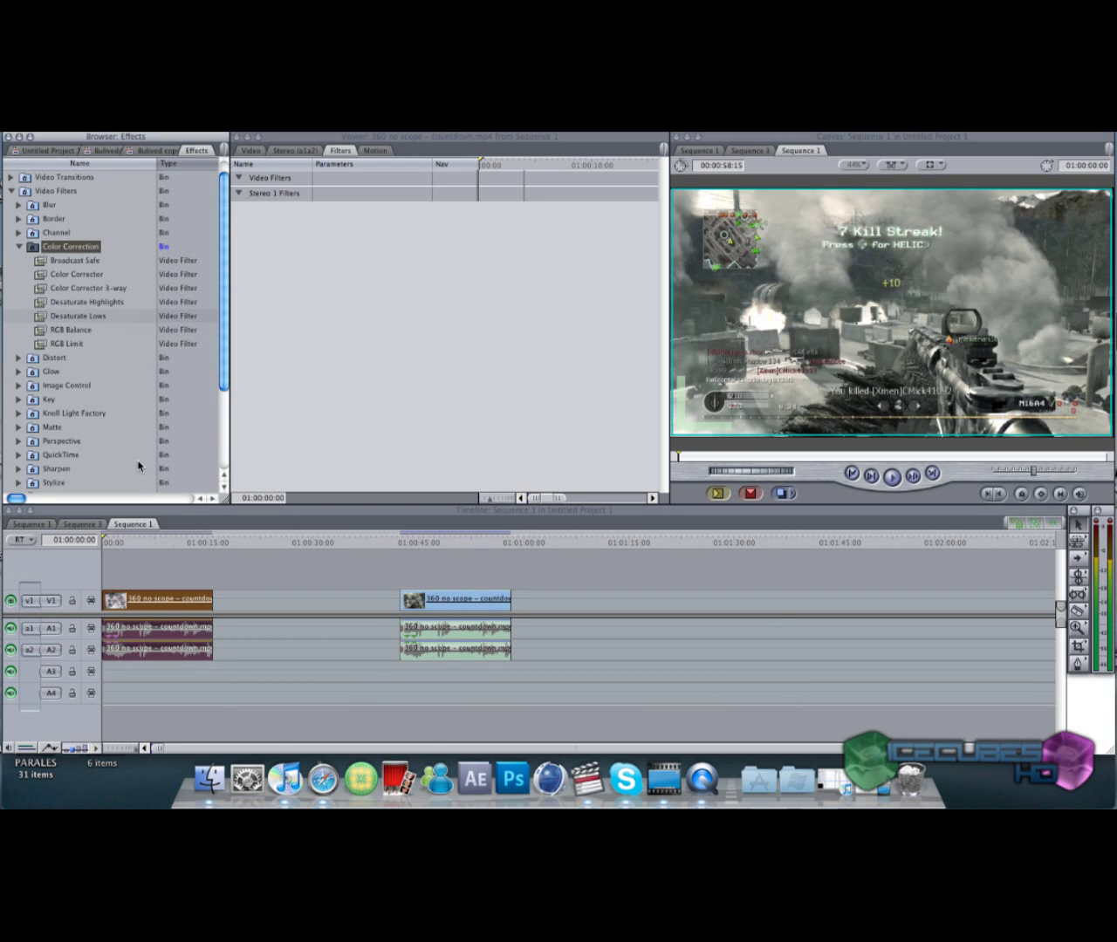
click(126, 541)
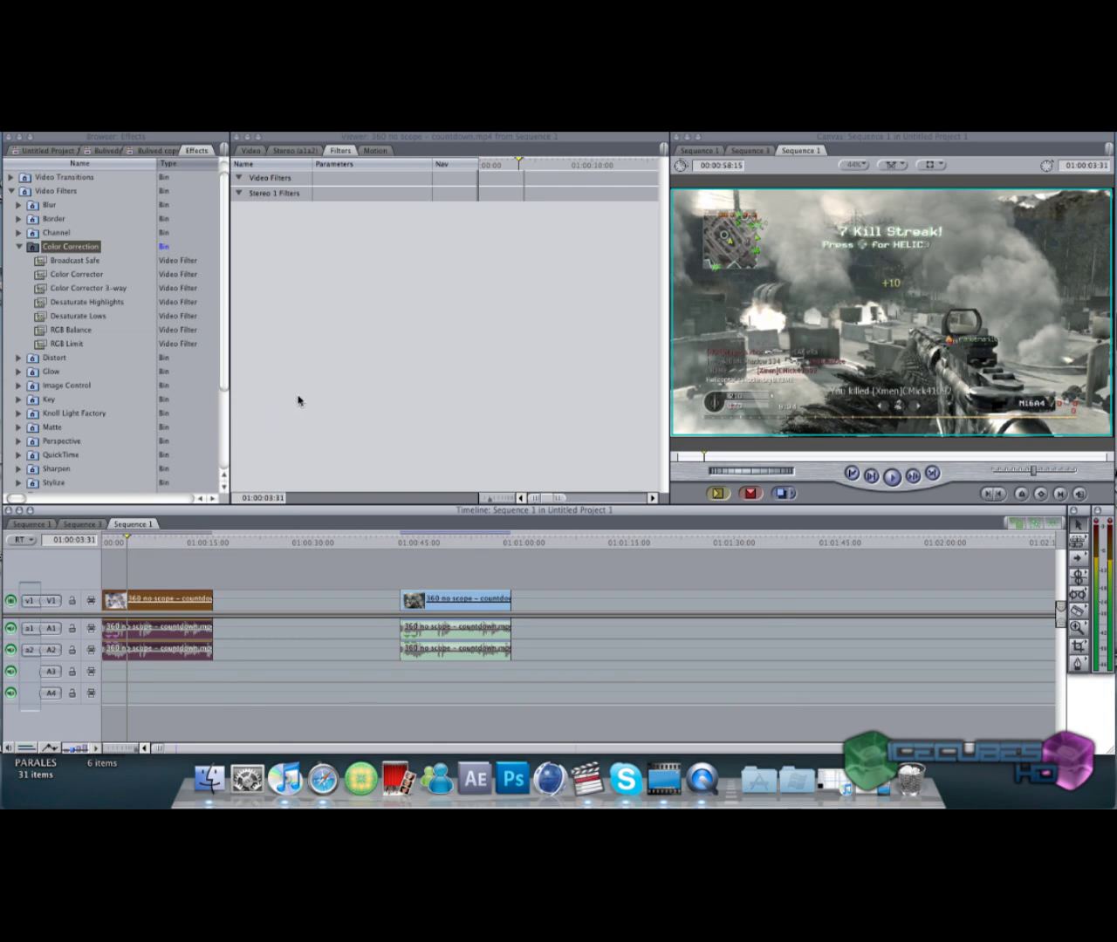
Select Color Corrector, scrub to 01:00:04:44, and load the first V1 clip into the Viewer.
click(70, 279)
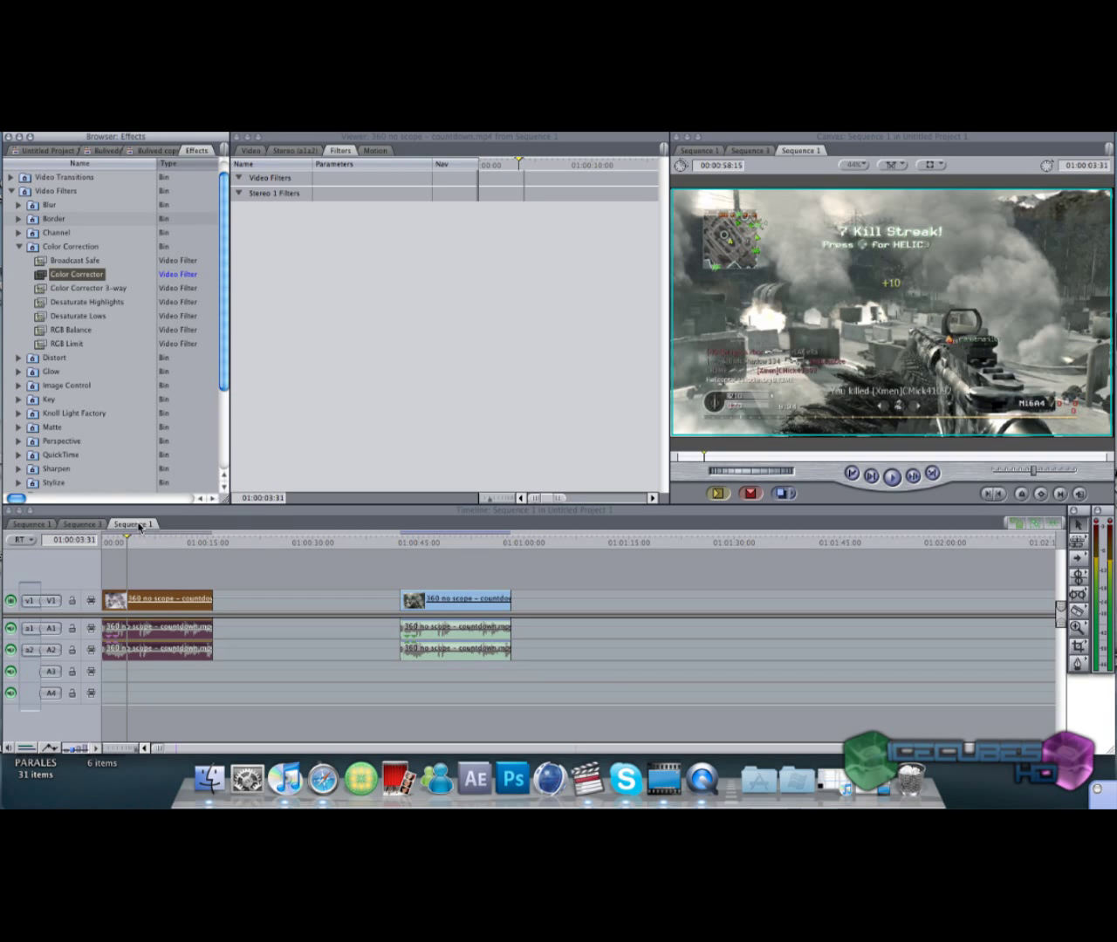
mouse_move(154, 549)
mouse_down()
mouse_move(183, 546)
mouse_move(135, 546)
mouse_up()
double_click(155, 600)
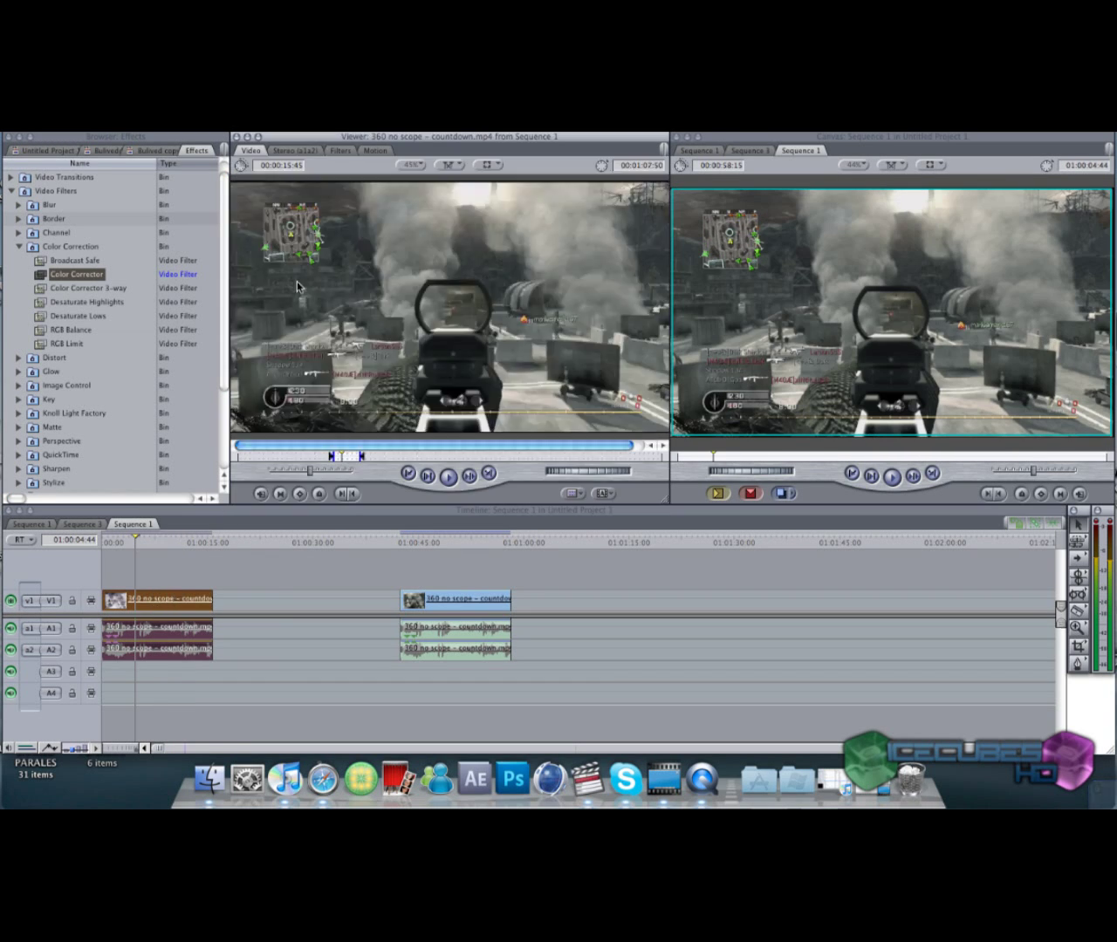
Check the clip's Filters, Motion, Audio and Video tabs, then return to Video Filters > Color Correction.
click(344, 152)
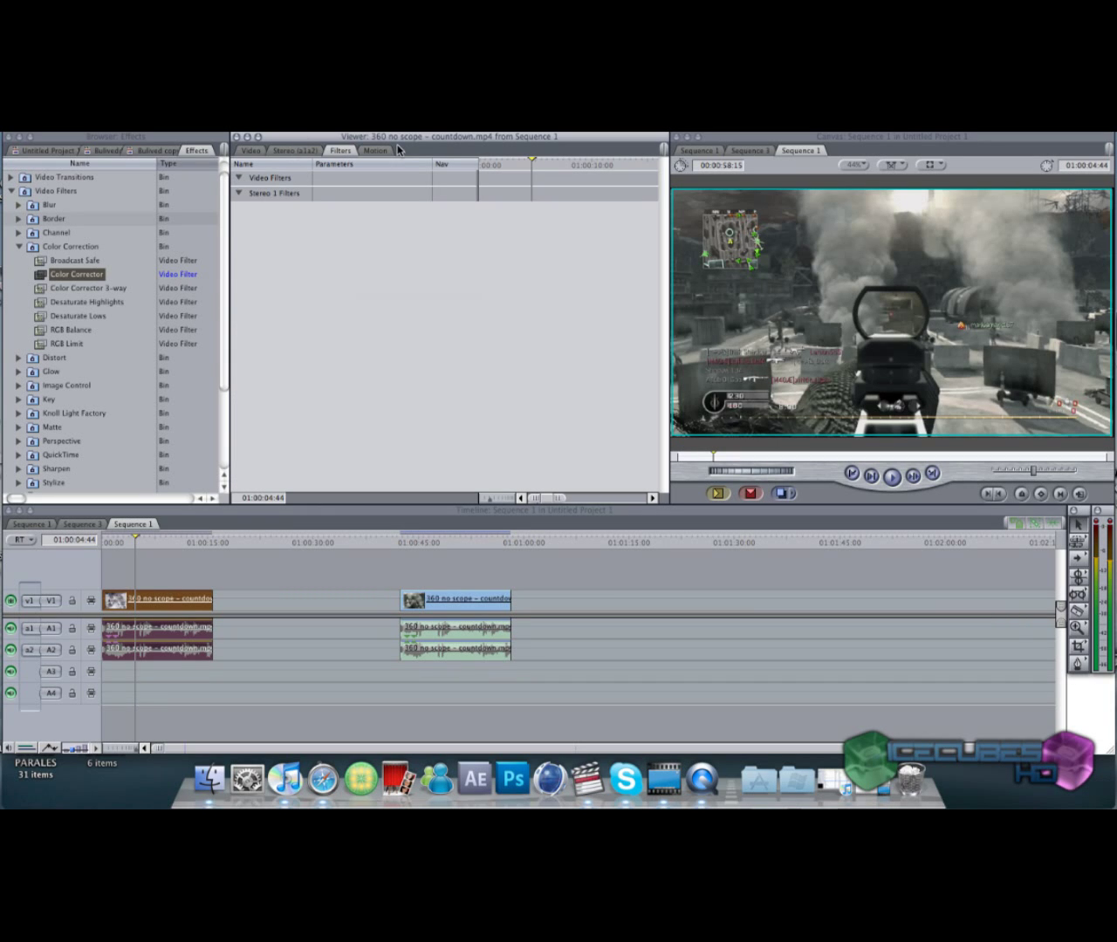
click(372, 154)
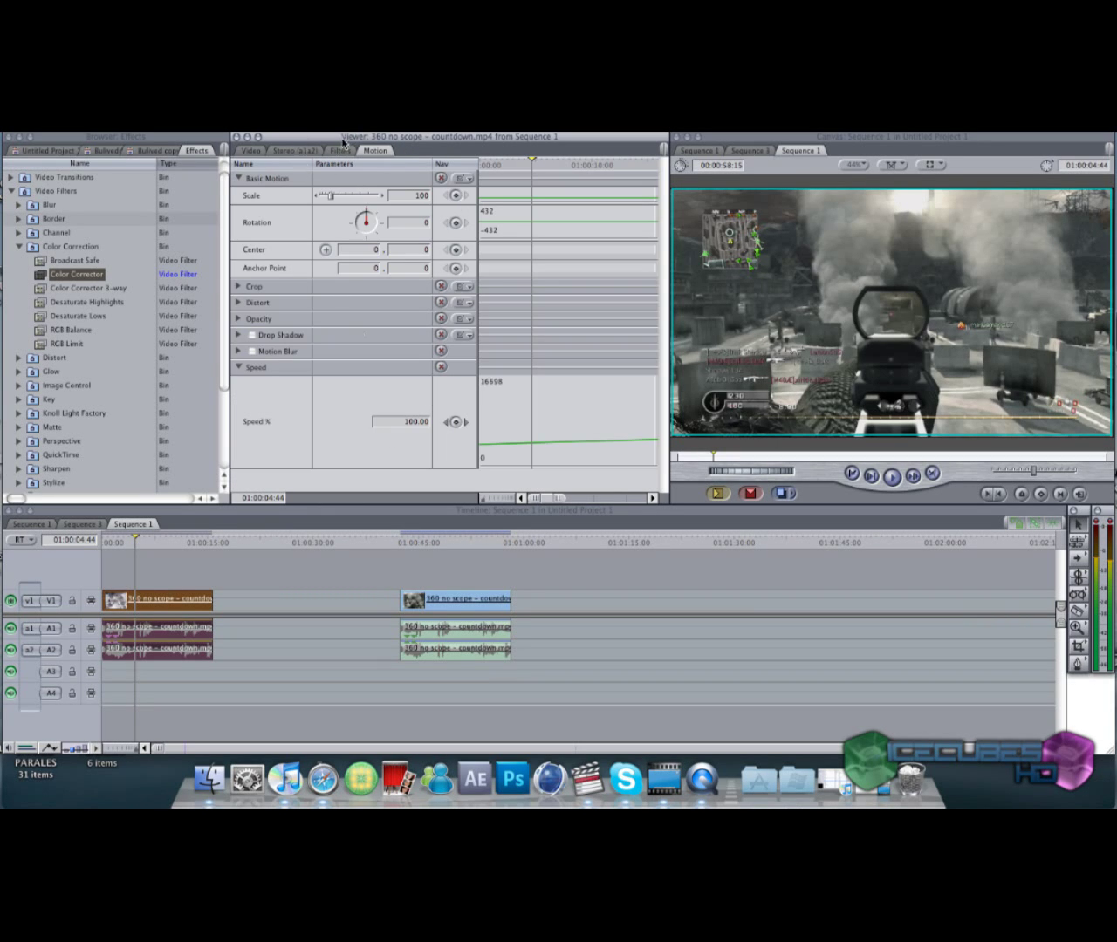
click(295, 151)
click(250, 151)
click(346, 153)
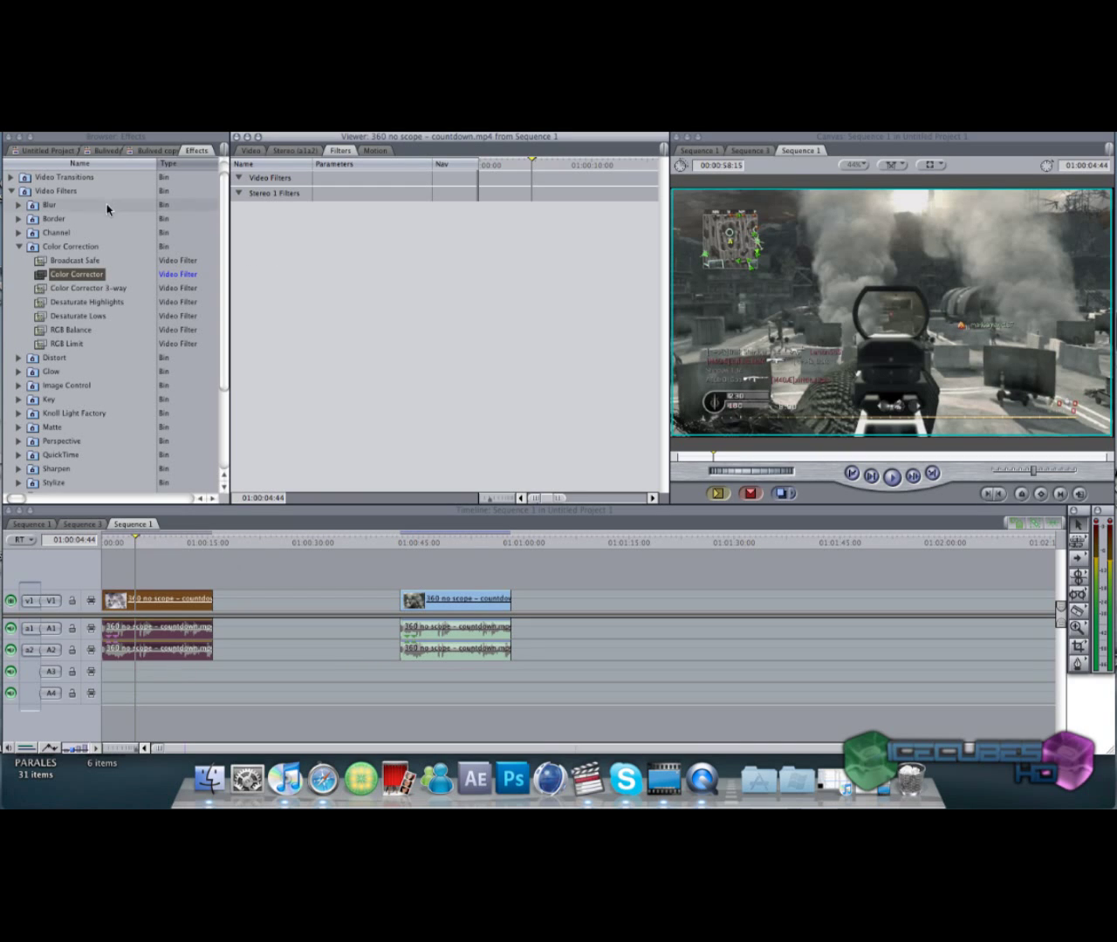
click(26, 151)
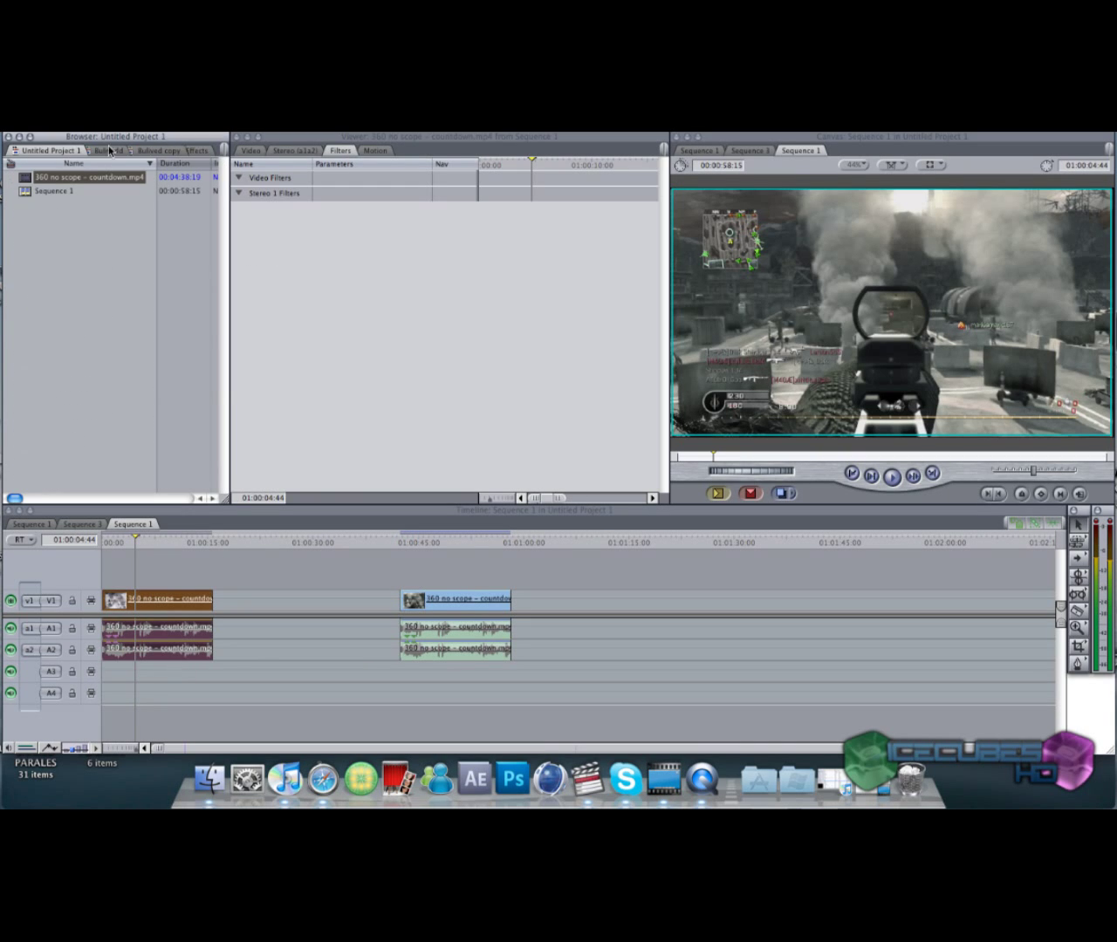
click(206, 153)
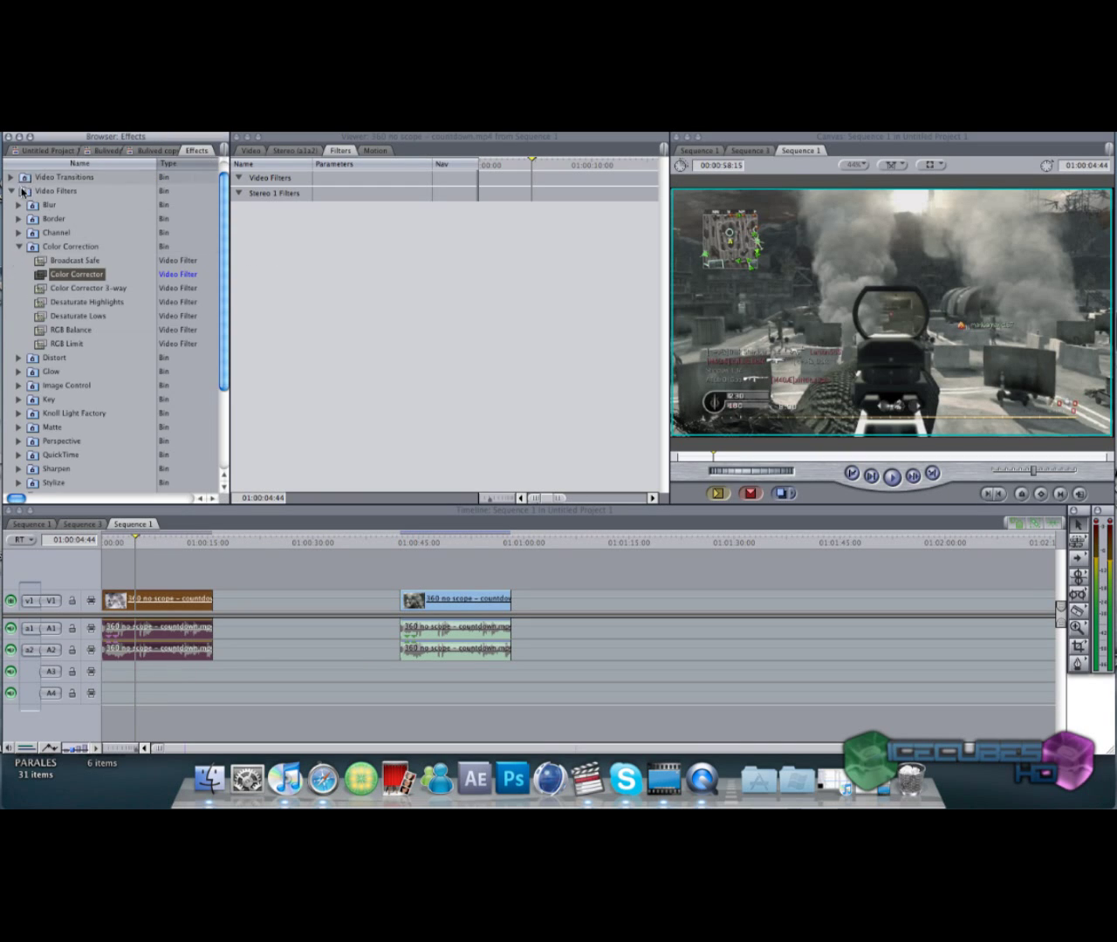
click(57, 191)
click(64, 246)
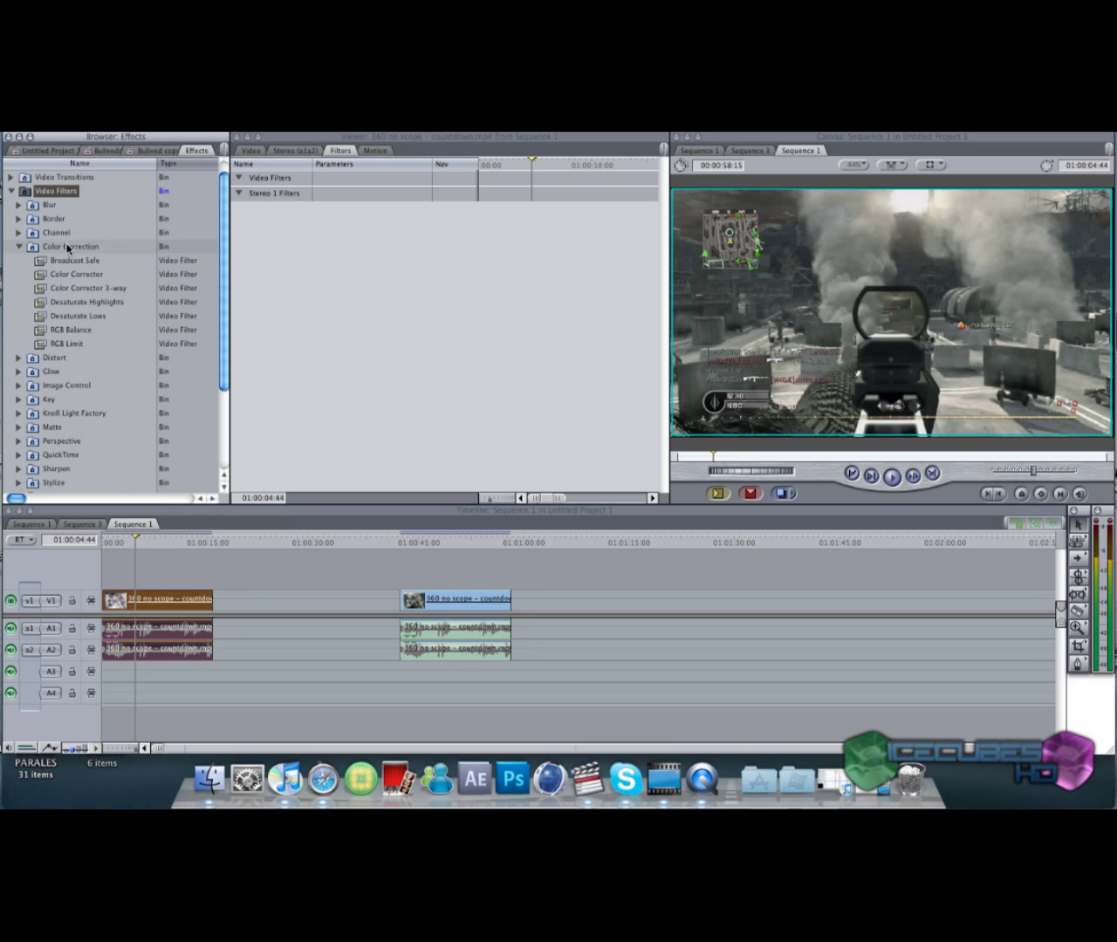
Add Color Corrector to the first clip's Filters and show its default balance and hue wheels.
drag(97, 276, 430, 277)
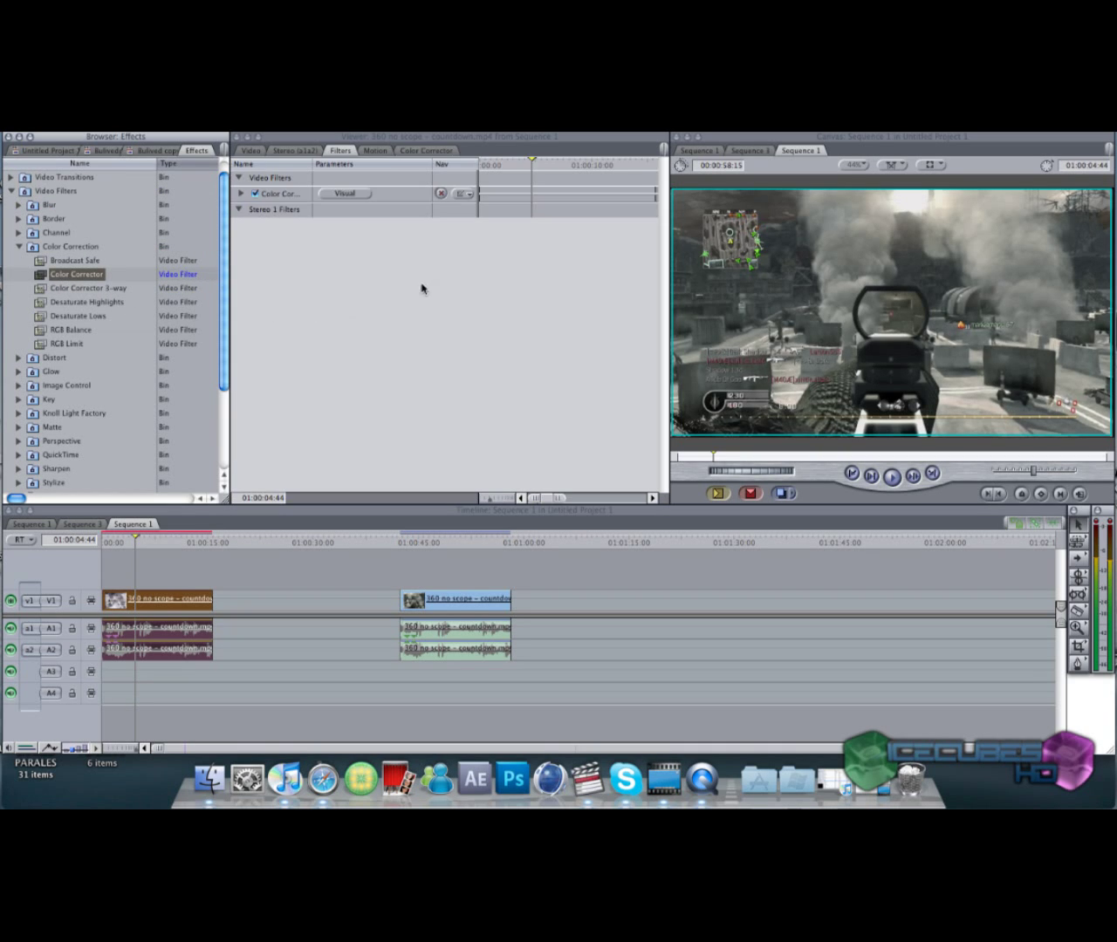
double_click(175, 609)
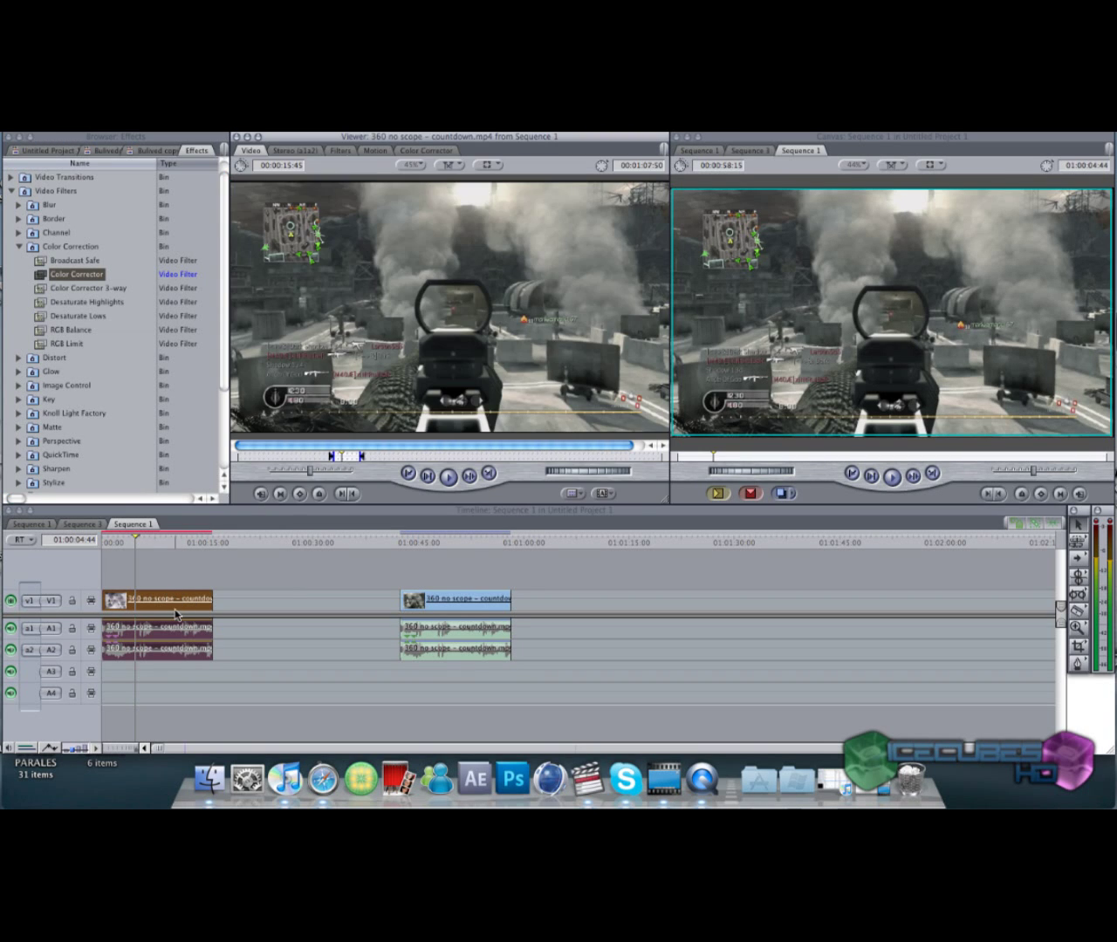
click(429, 151)
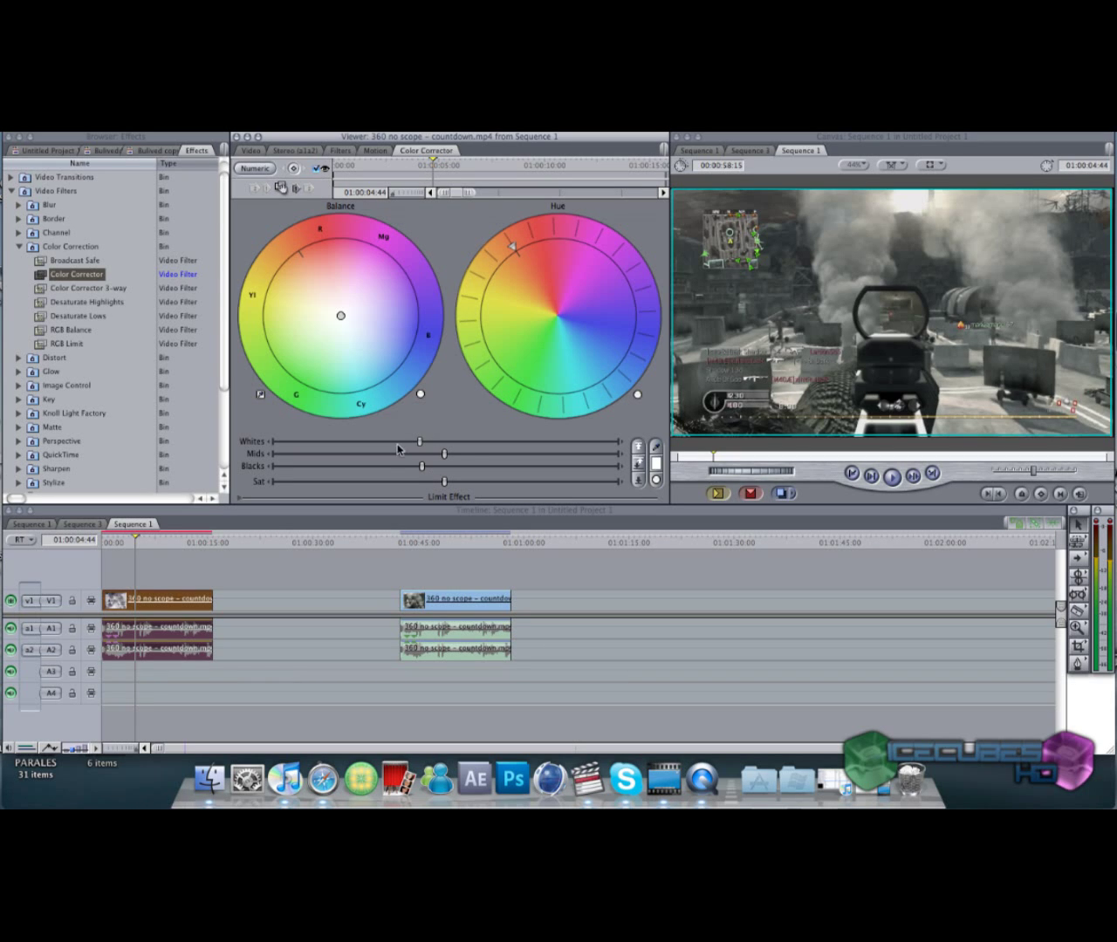
Raise the Whites and Mids sliders and lower the Blacks slider for a punchier image.
drag(426, 446, 487, 443)
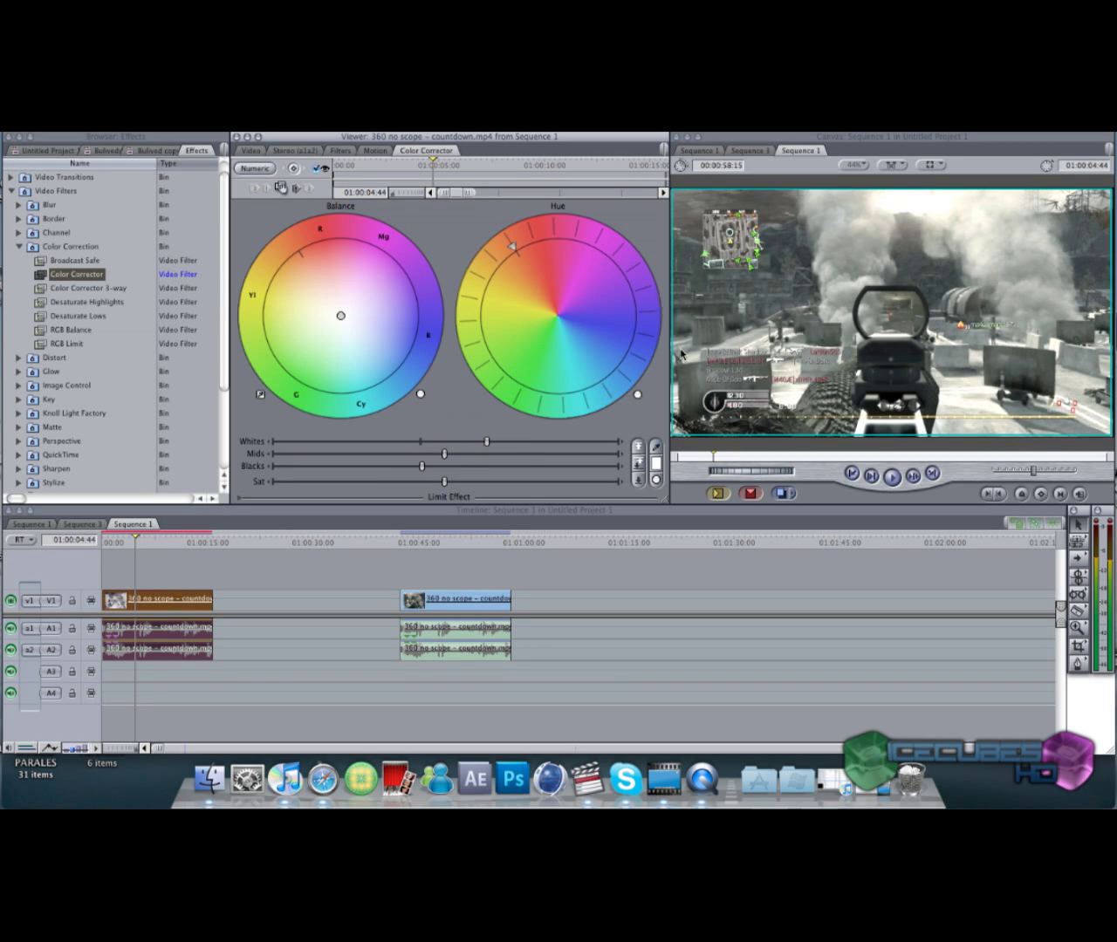
drag(371, 472, 531, 444)
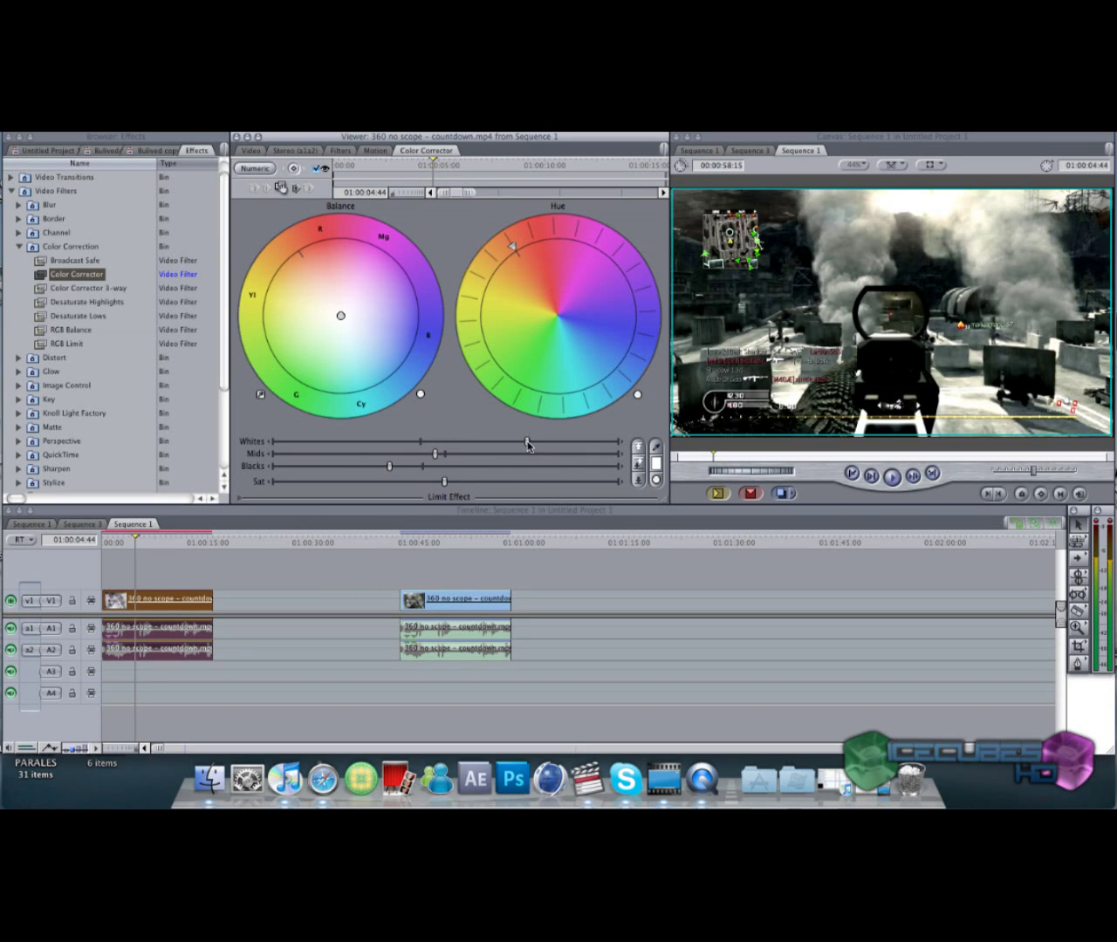
drag(527, 445, 534, 445)
drag(502, 443, 536, 446)
mouse_move(434, 455)
mouse_down()
mouse_move(503, 463)
mouse_move(262, 451)
mouse_move(465, 467)
mouse_move(439, 467)
mouse_up()
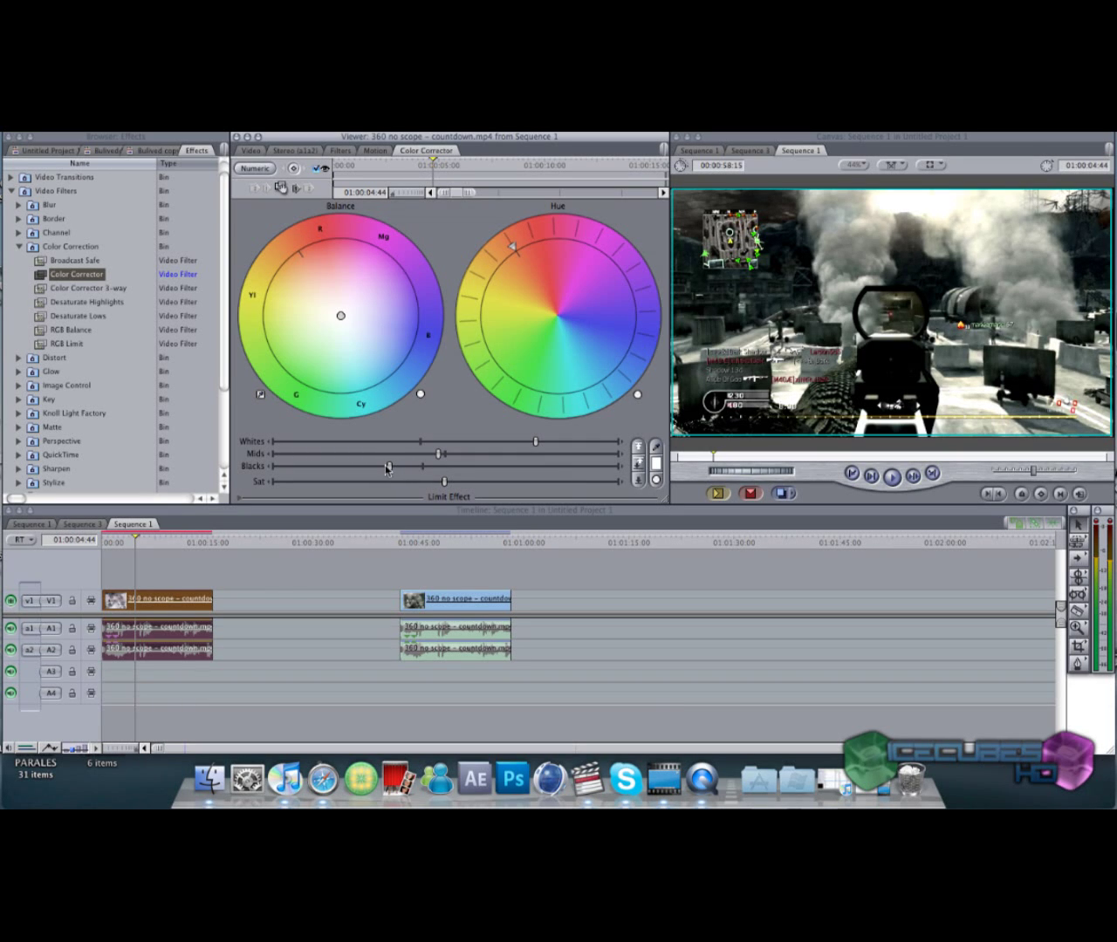
drag(390, 469, 383, 472)
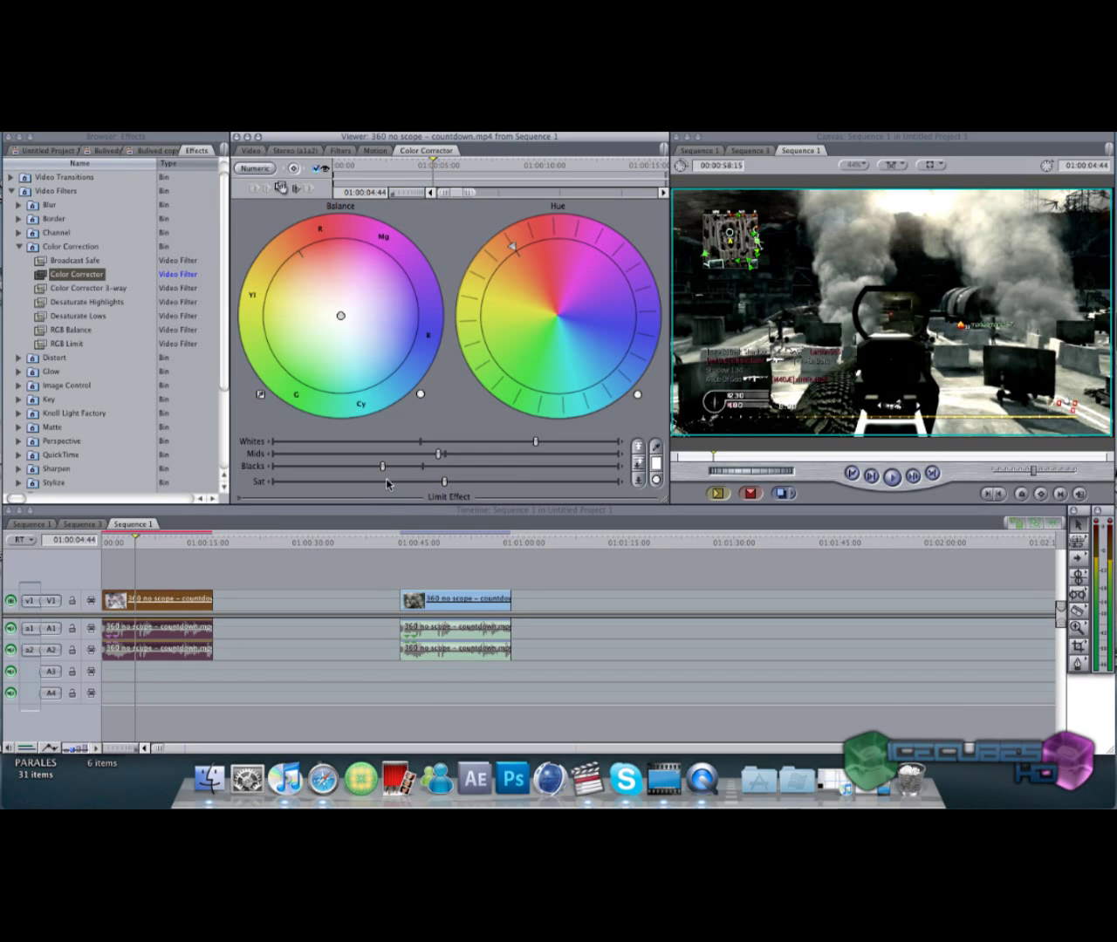
Test full desaturation with the Sat slider, undo it, and leave saturation near default.
drag(444, 482, 232, 487)
key(super+z)
mouse_move(444, 482)
mouse_down()
mouse_move(251, 484)
mouse_move(454, 497)
mouse_move(638, 488)
mouse_move(446, 490)
mouse_up()
click(20, 247)
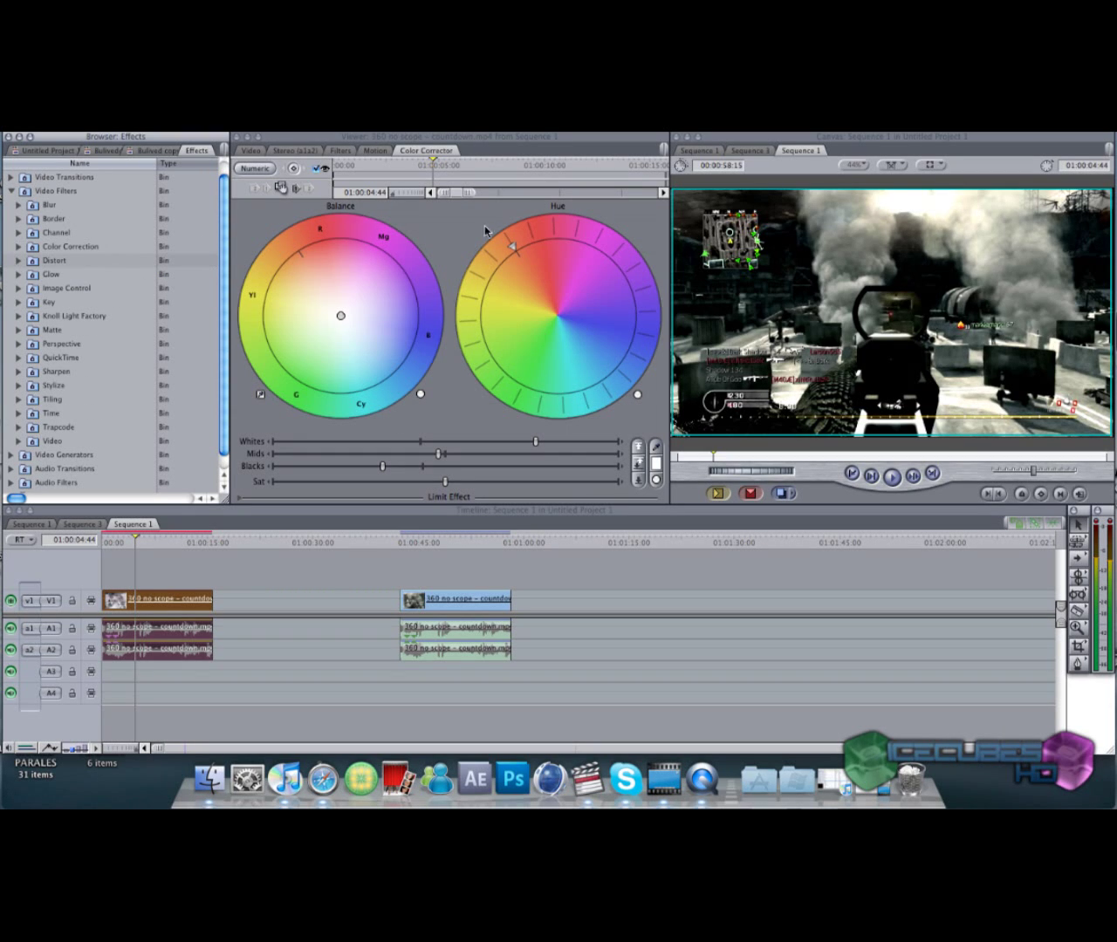
mouse_move(521, 234)
mouse_down()
mouse_move(572, 228)
mouse_move(682, 327)
mouse_up()
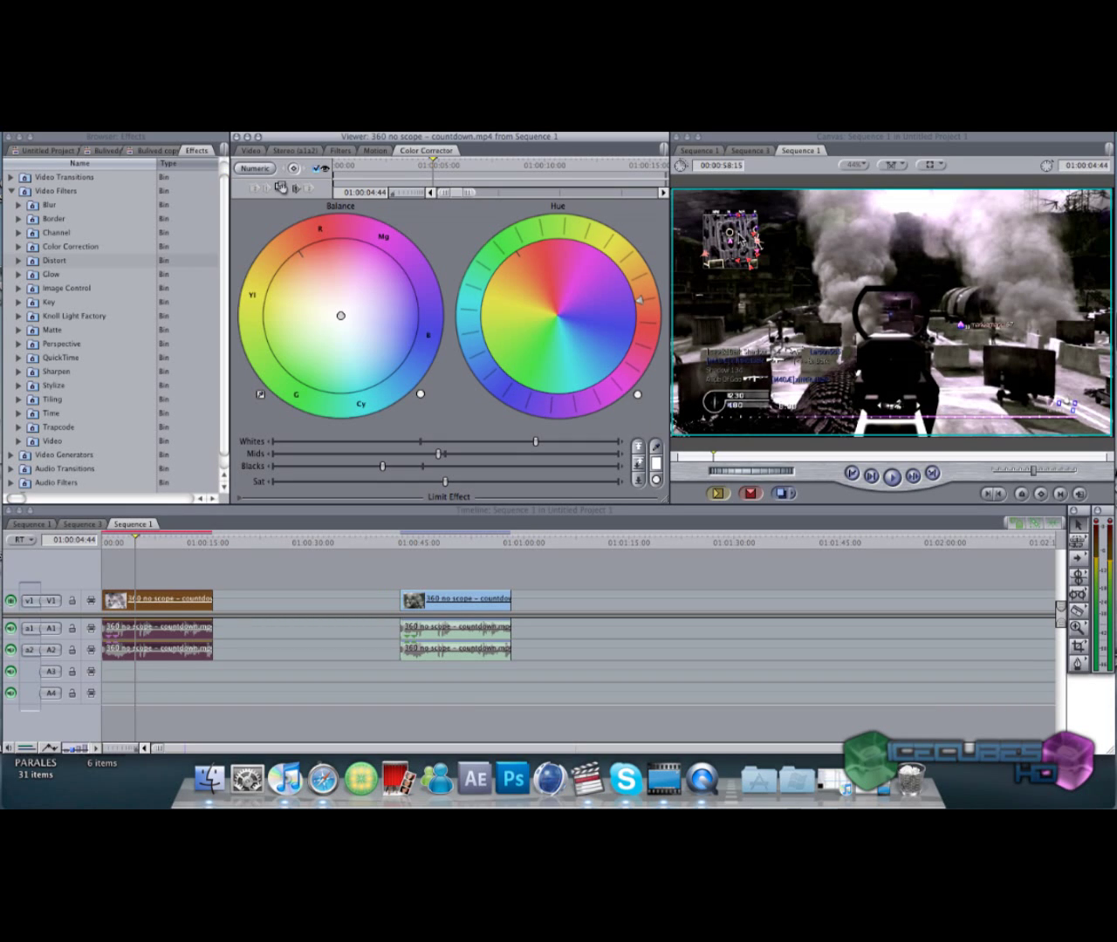
mouse_move(630, 354)
mouse_down()
mouse_move(643, 387)
mouse_move(491, 279)
mouse_move(511, 259)
mouse_move(491, 282)
mouse_move(567, 260)
mouse_move(615, 276)
mouse_move(521, 251)
mouse_move(482, 279)
mouse_up()
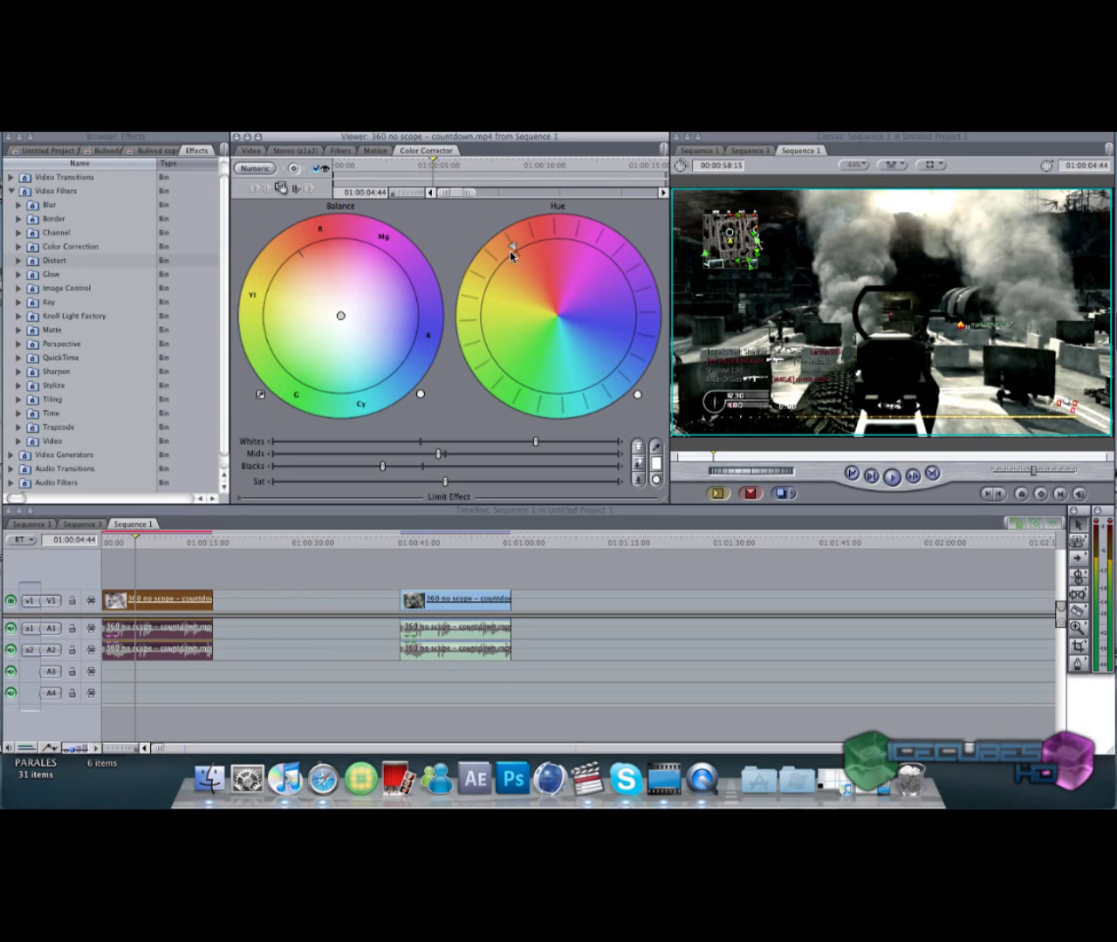
mouse_move(517, 240)
mouse_down()
mouse_move(610, 262)
mouse_move(643, 321)
mouse_move(601, 378)
mouse_move(570, 397)
mouse_up()
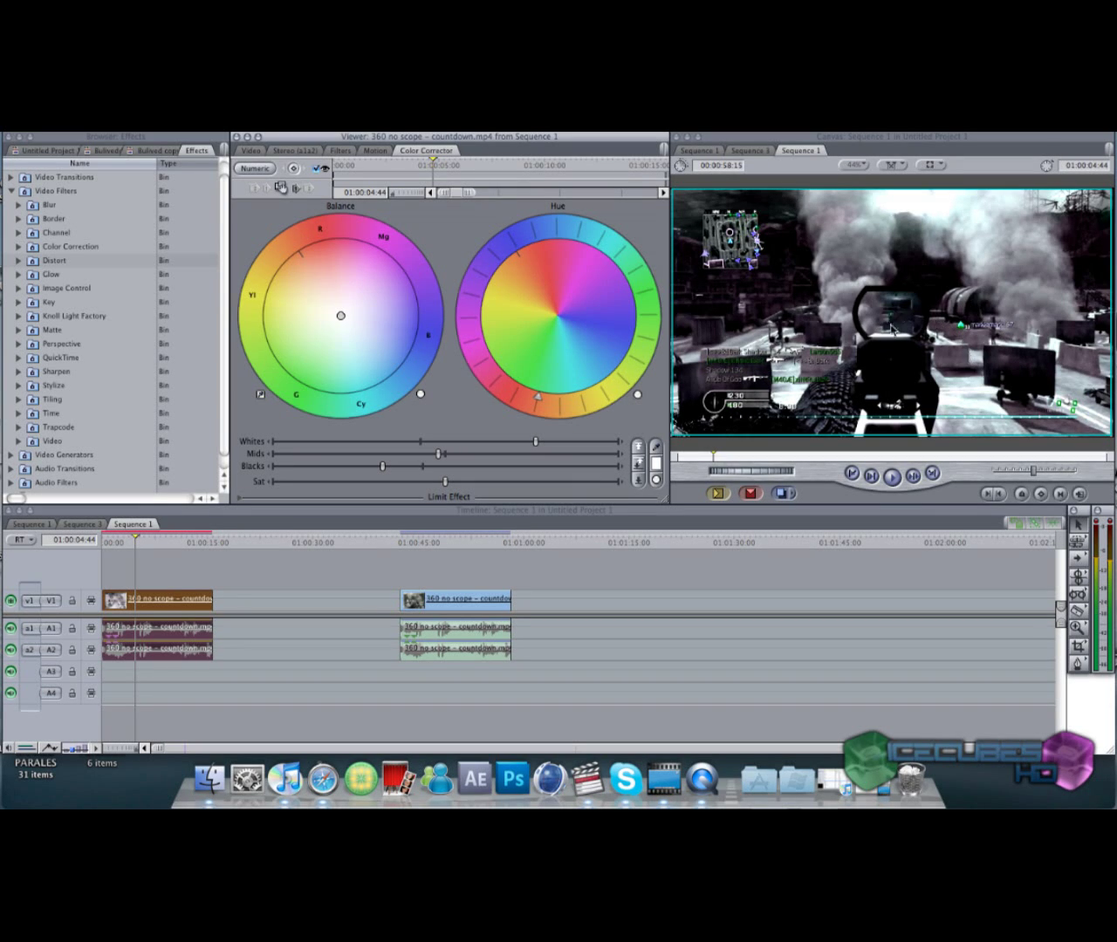
mouse_move(525, 248)
mouse_down()
mouse_move(570, 221)
mouse_move(501, 256)
mouse_move(517, 242)
mouse_up()
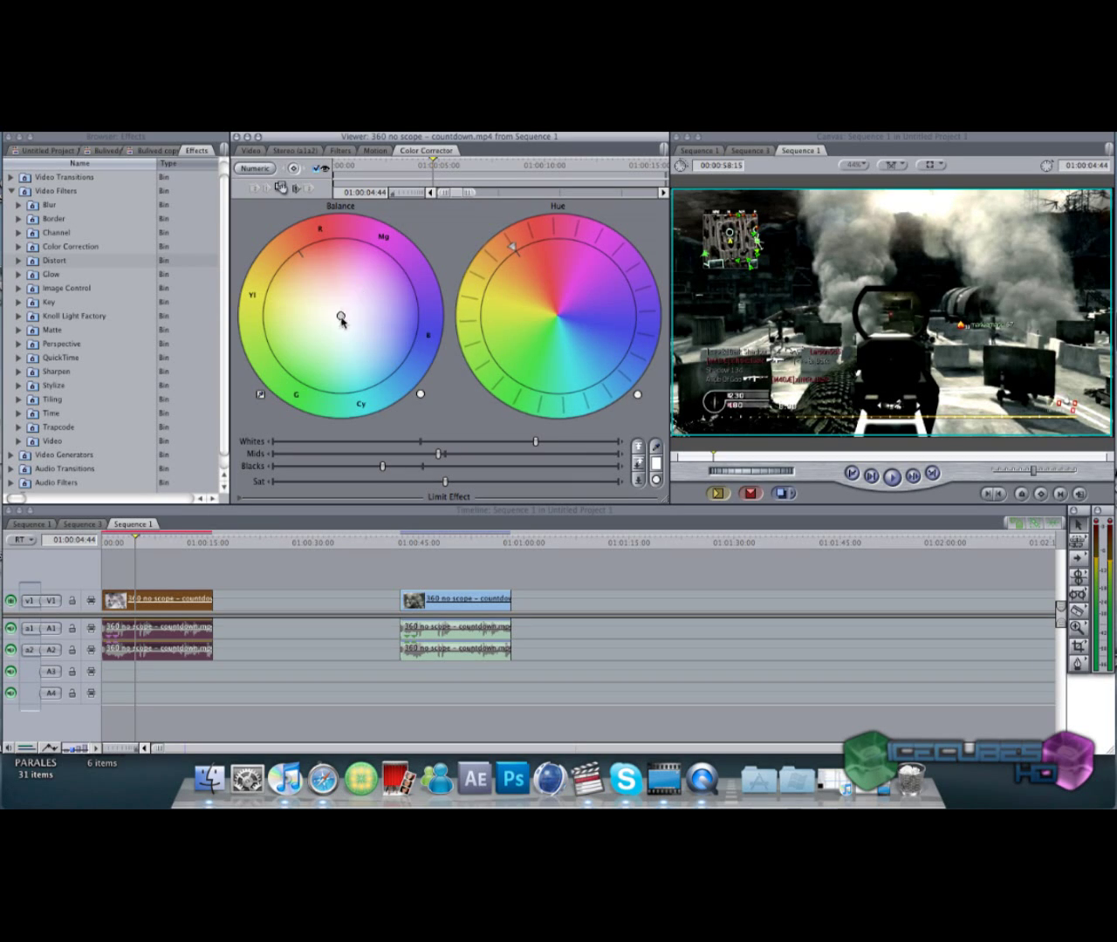
Push the Balance wheel's centre toward Yl/R for a warm, sepia-like tint.
drag(341, 319, 372, 325)
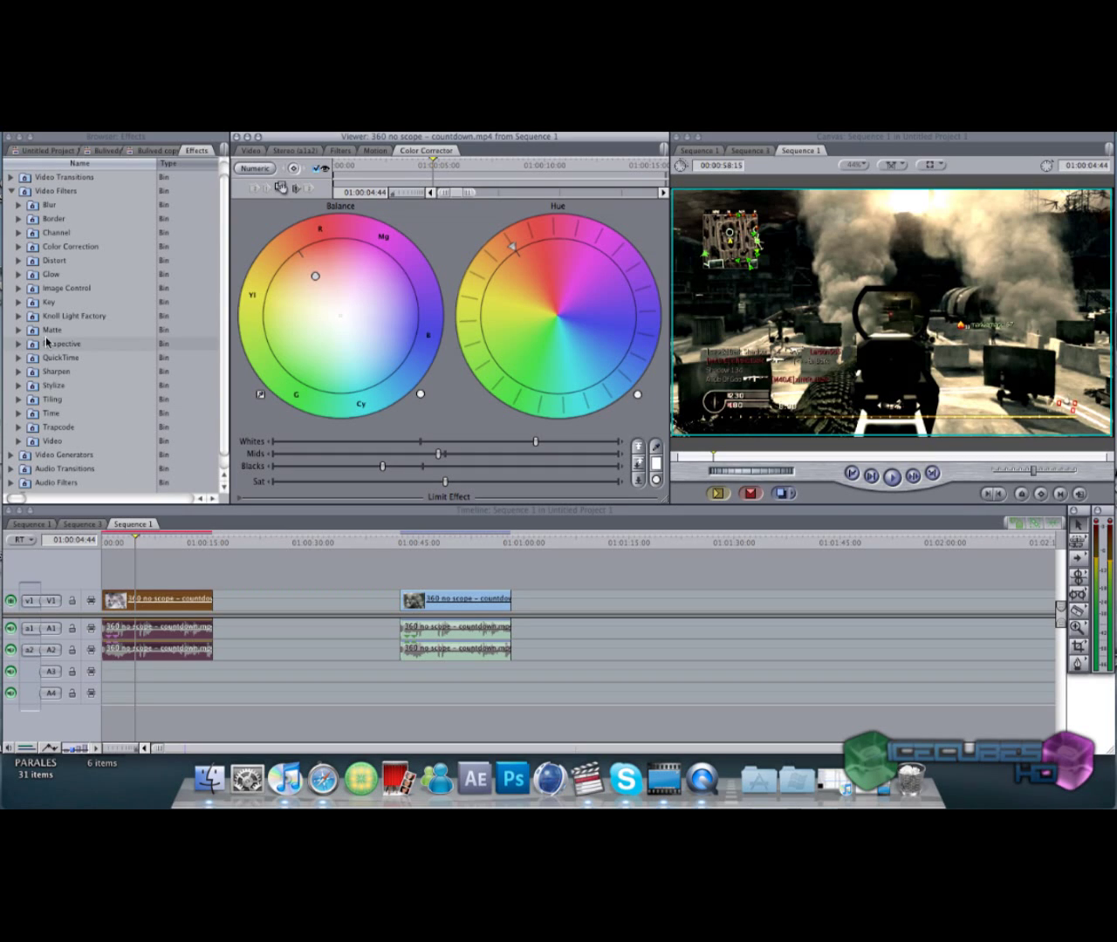
Drag Knoll Light Factory EZ from the Knoll Light Factory bin into the clip's Filters tab.
click(341, 151)
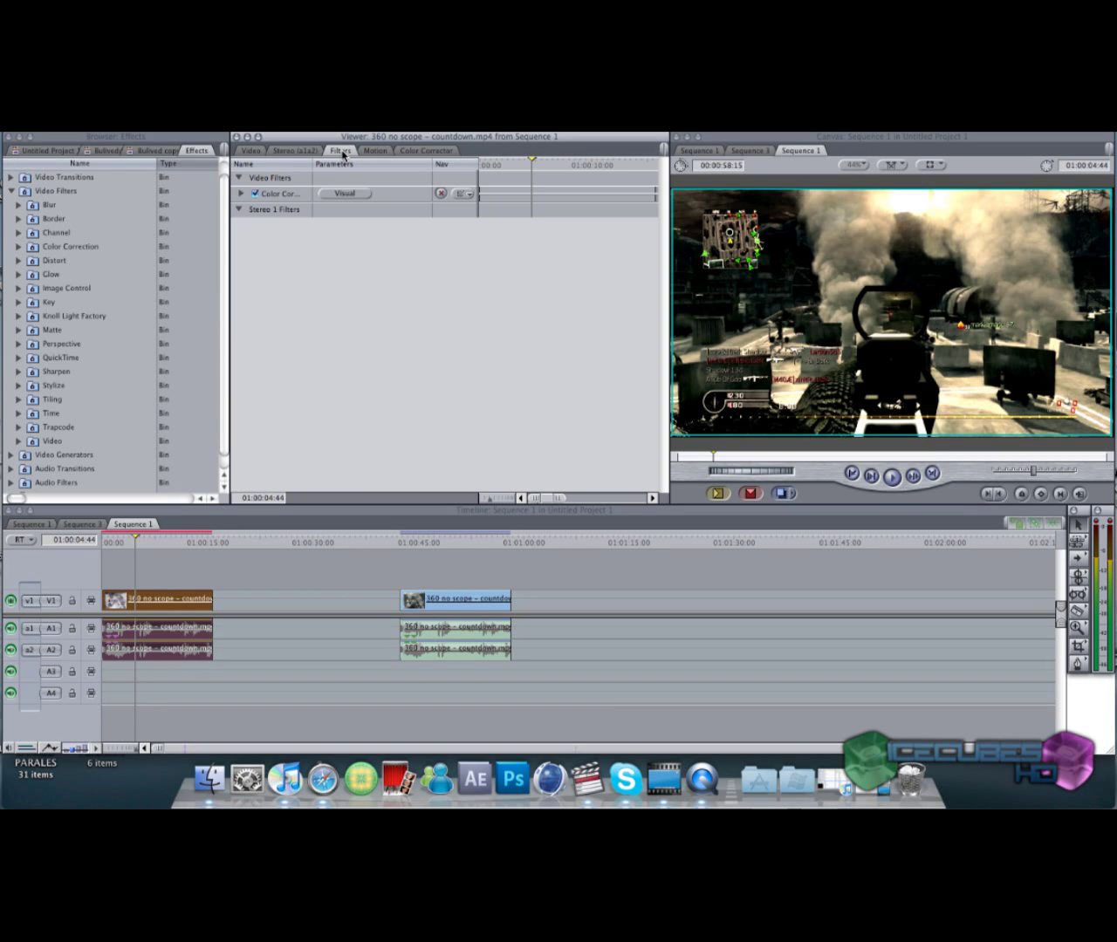
click(18, 317)
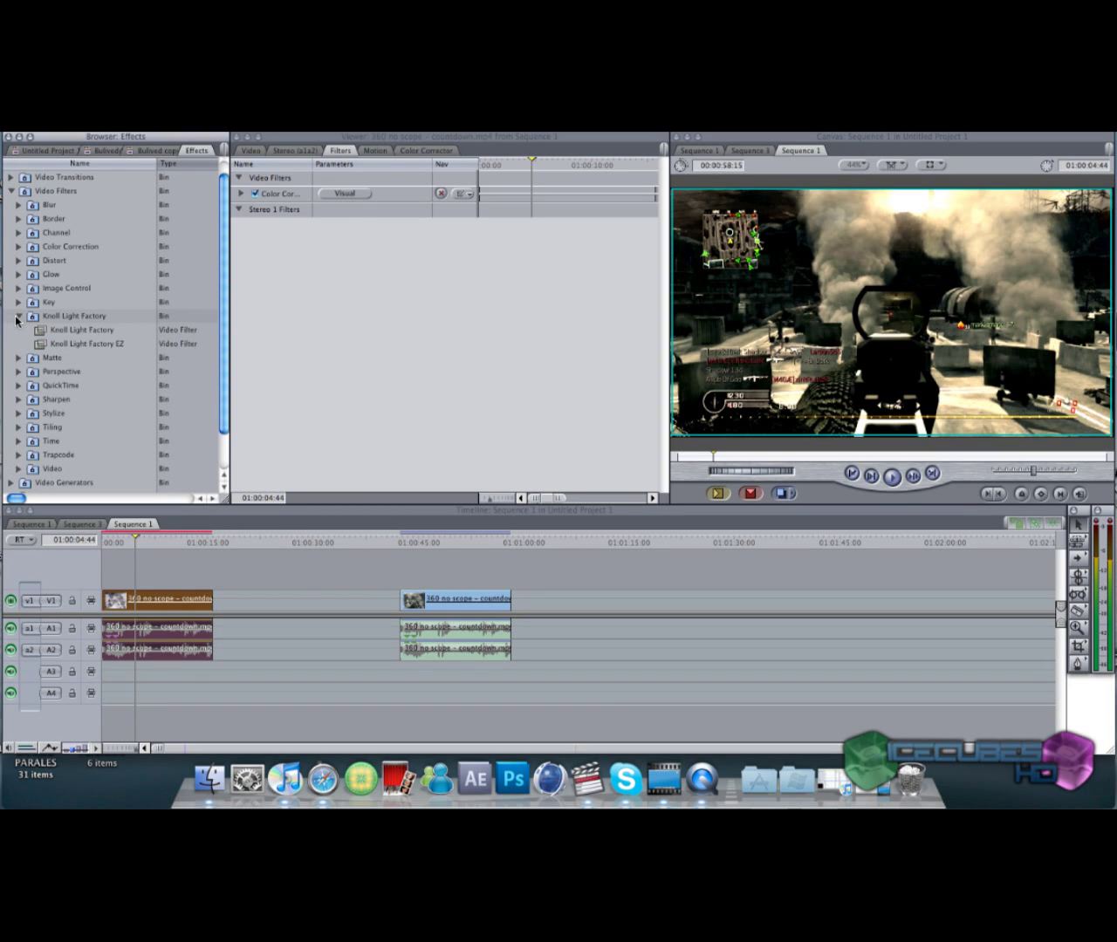
click(78, 344)
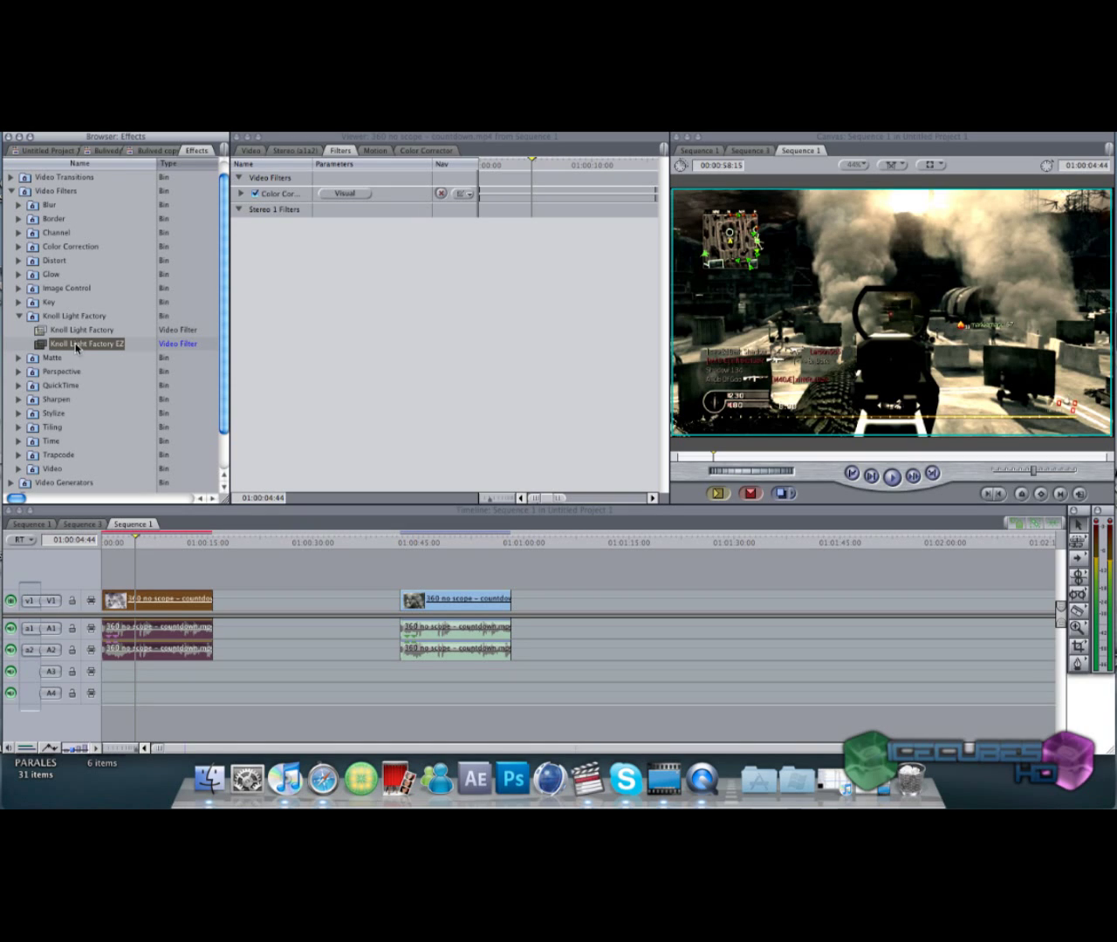
drag(77, 348, 383, 283)
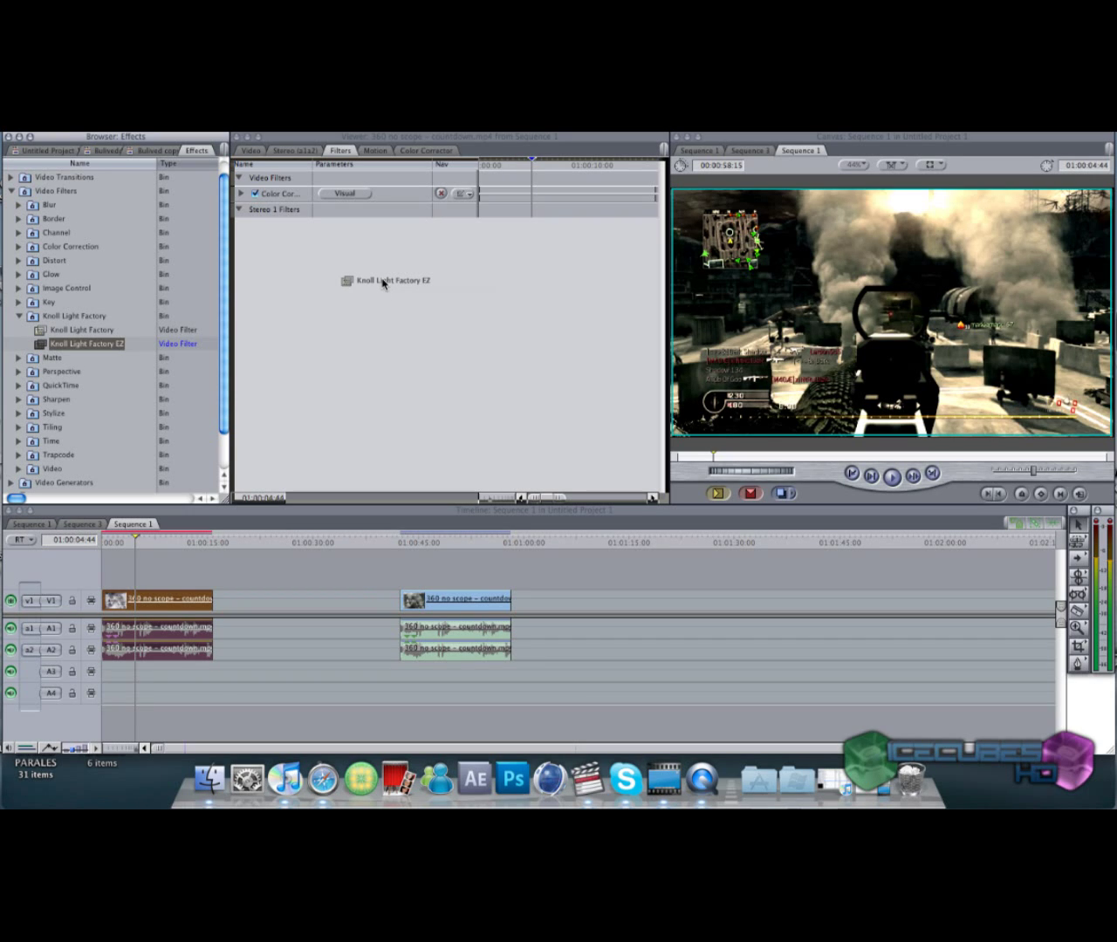
drag(383, 283, 445, 260)
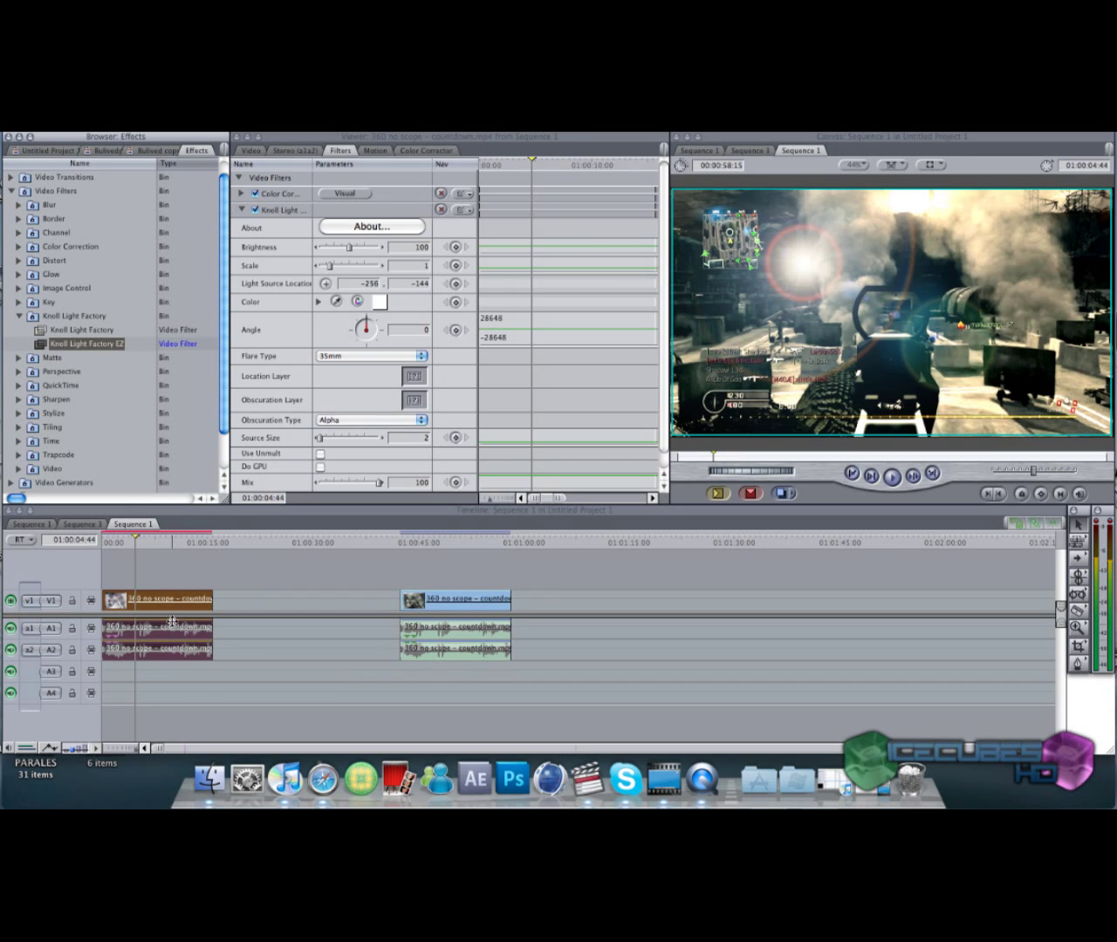
Preview the flare on the frame, then return to the Knoll Light Factory filter settings.
click(250, 150)
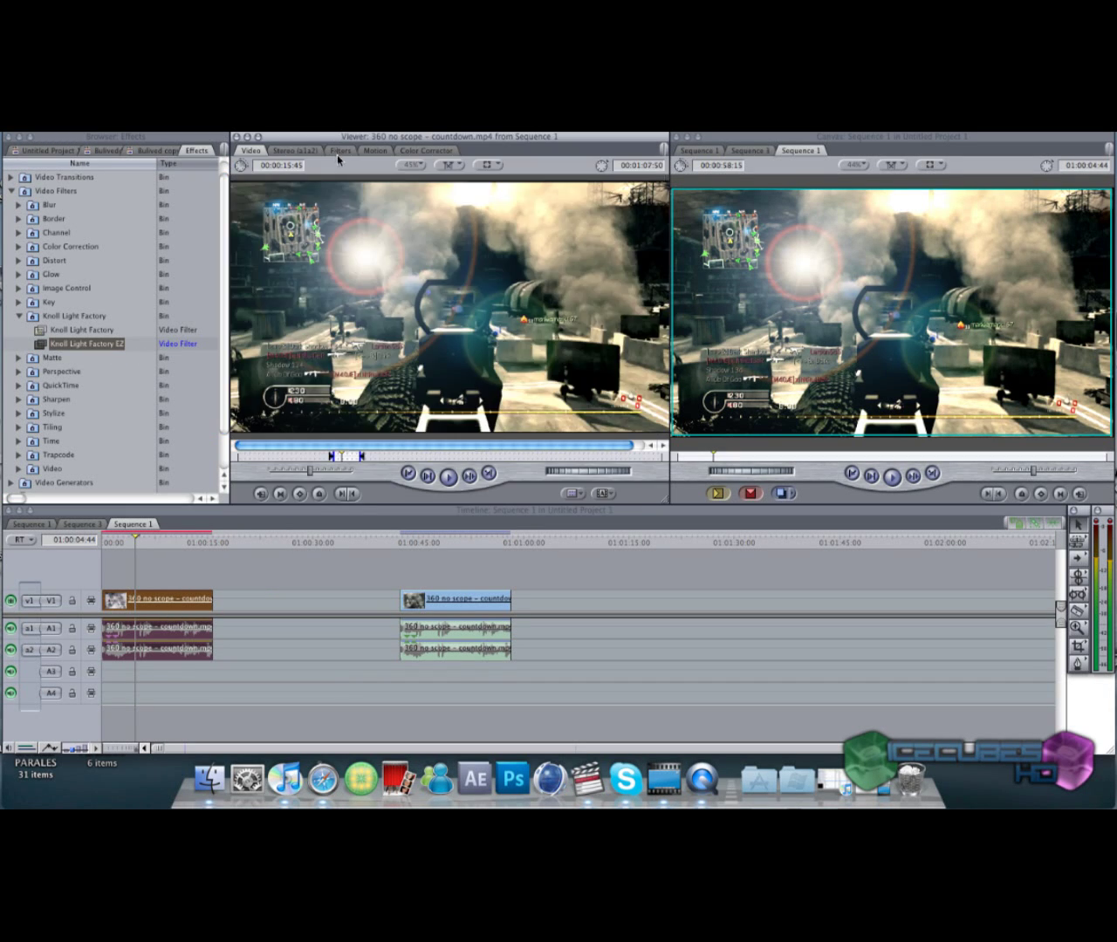
click(339, 151)
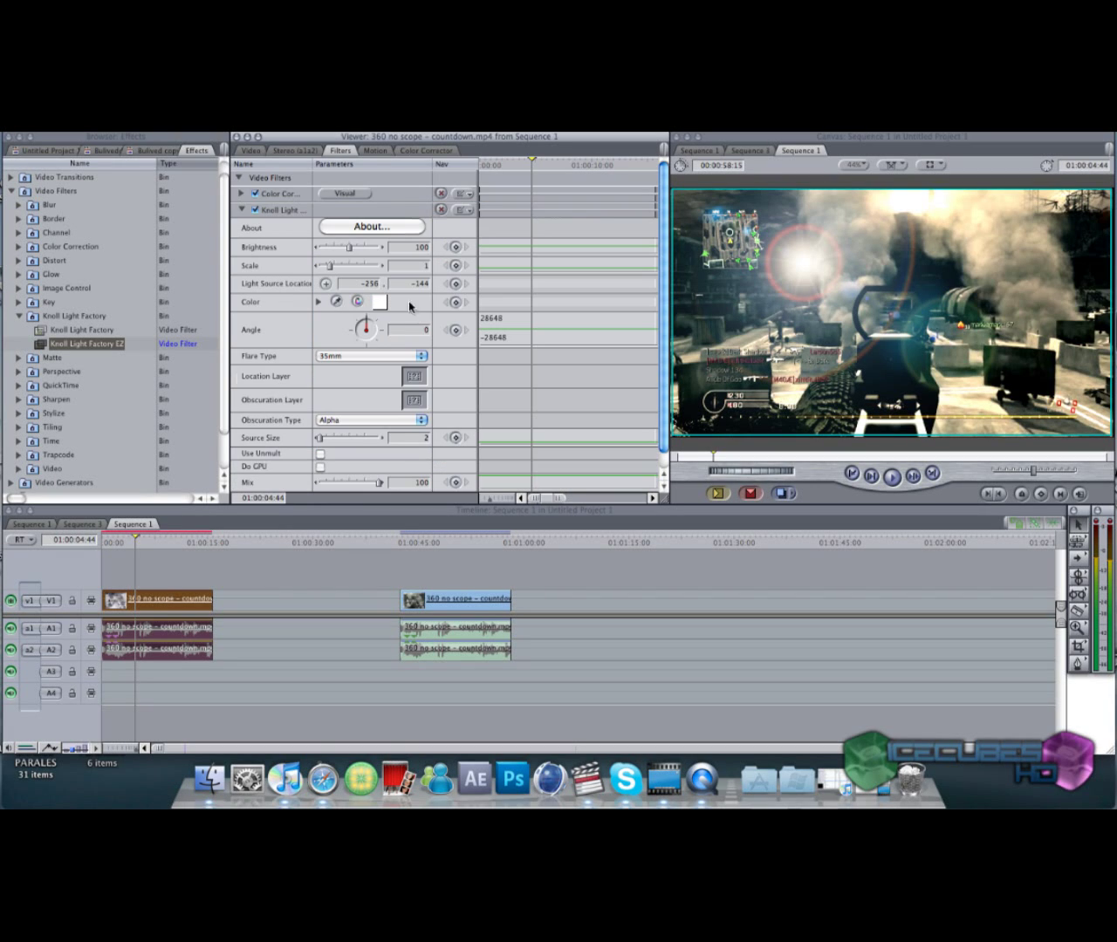
click(279, 212)
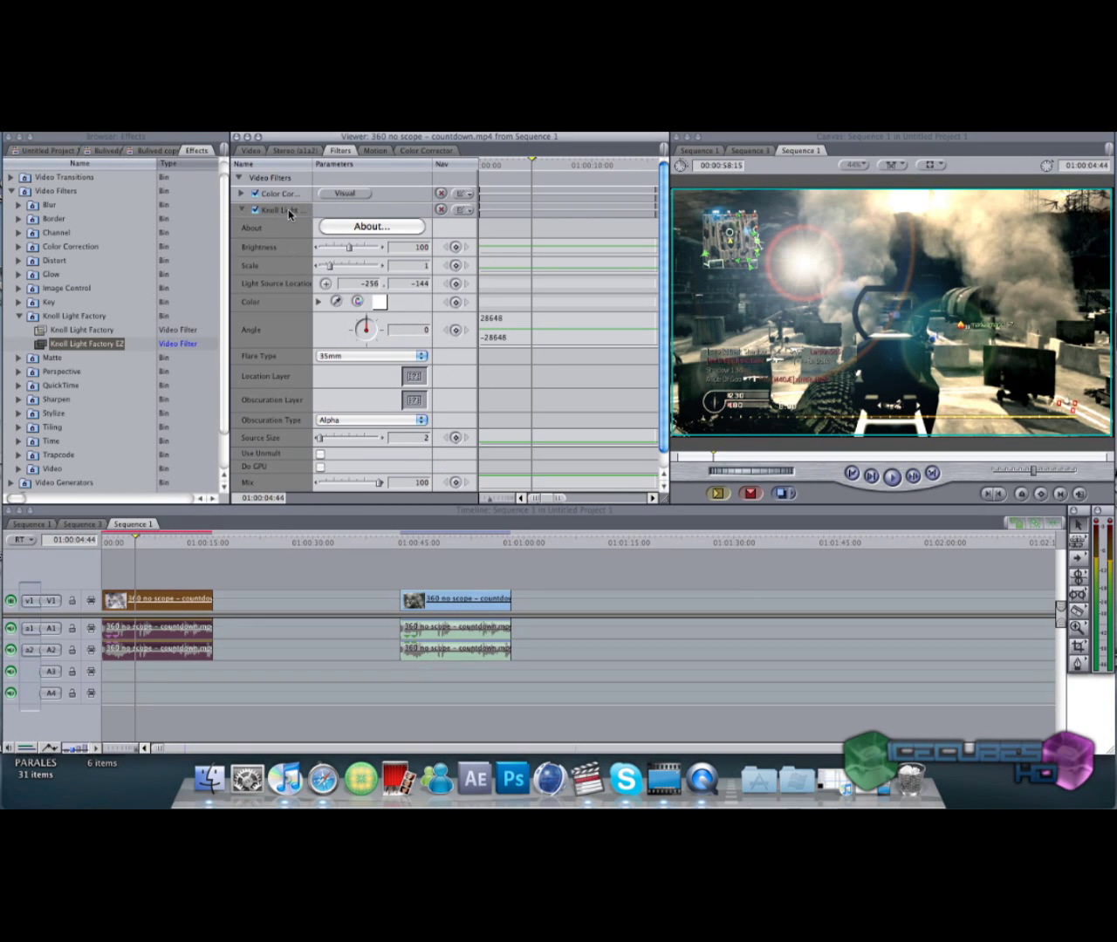
scroll(300, 391, down, 1)
Try Diffraction, Six Point Star 2 and Bright Eye flare types, then settle on Sunset.
scroll(306, 226, up, 1)
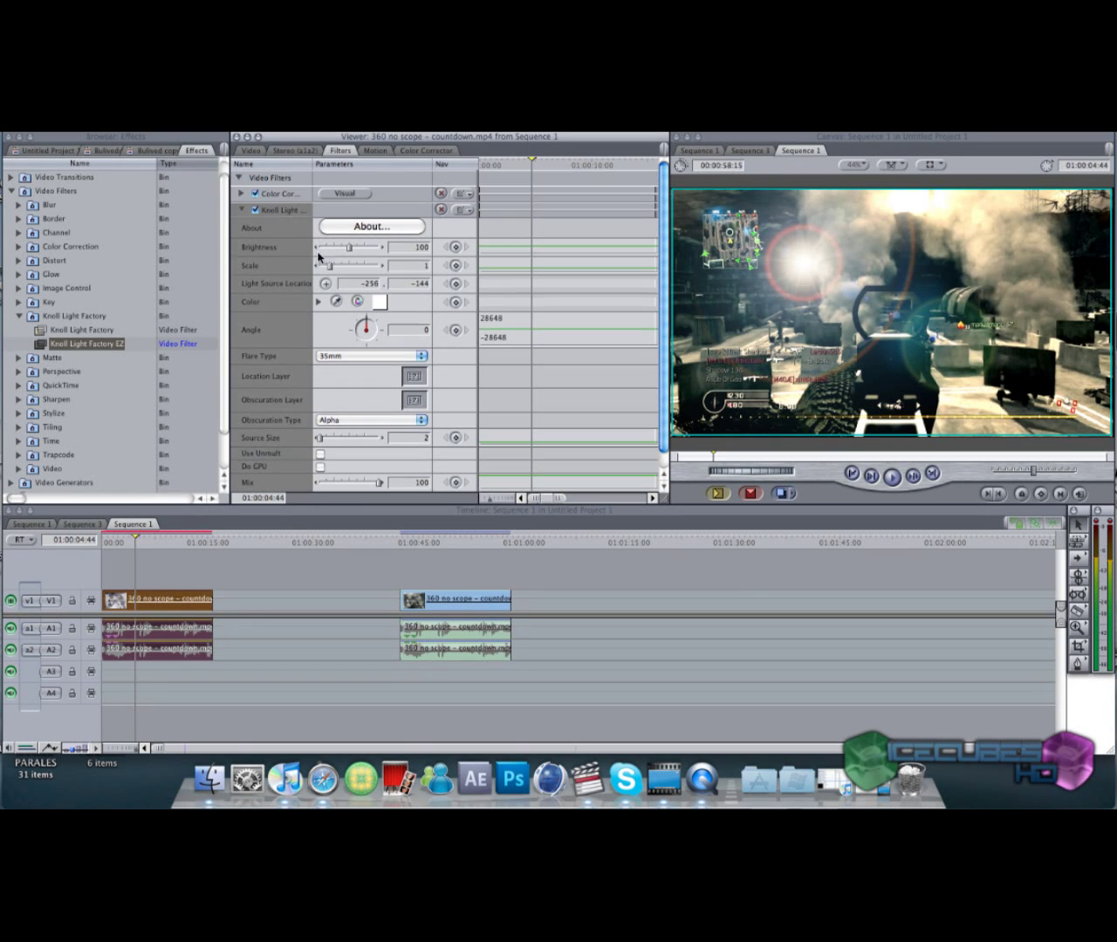
click(380, 358)
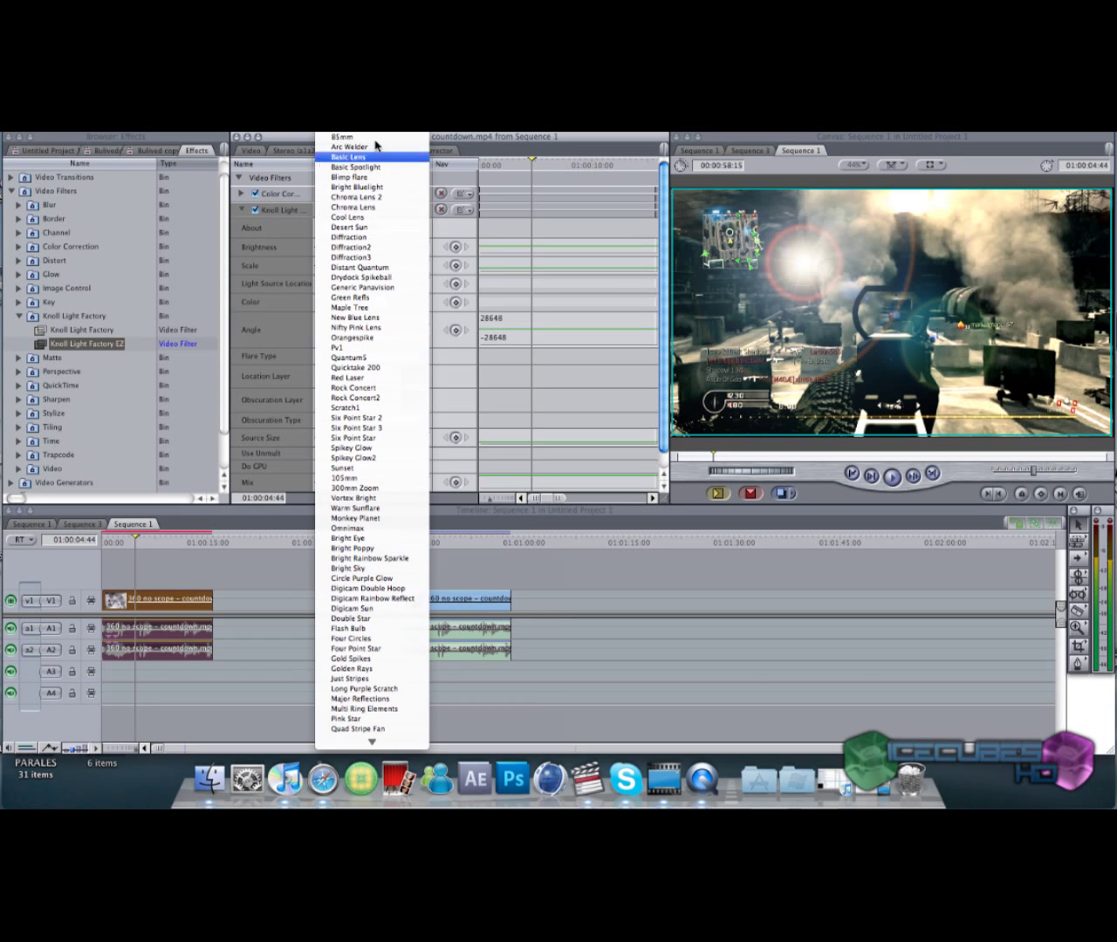
click(384, 241)
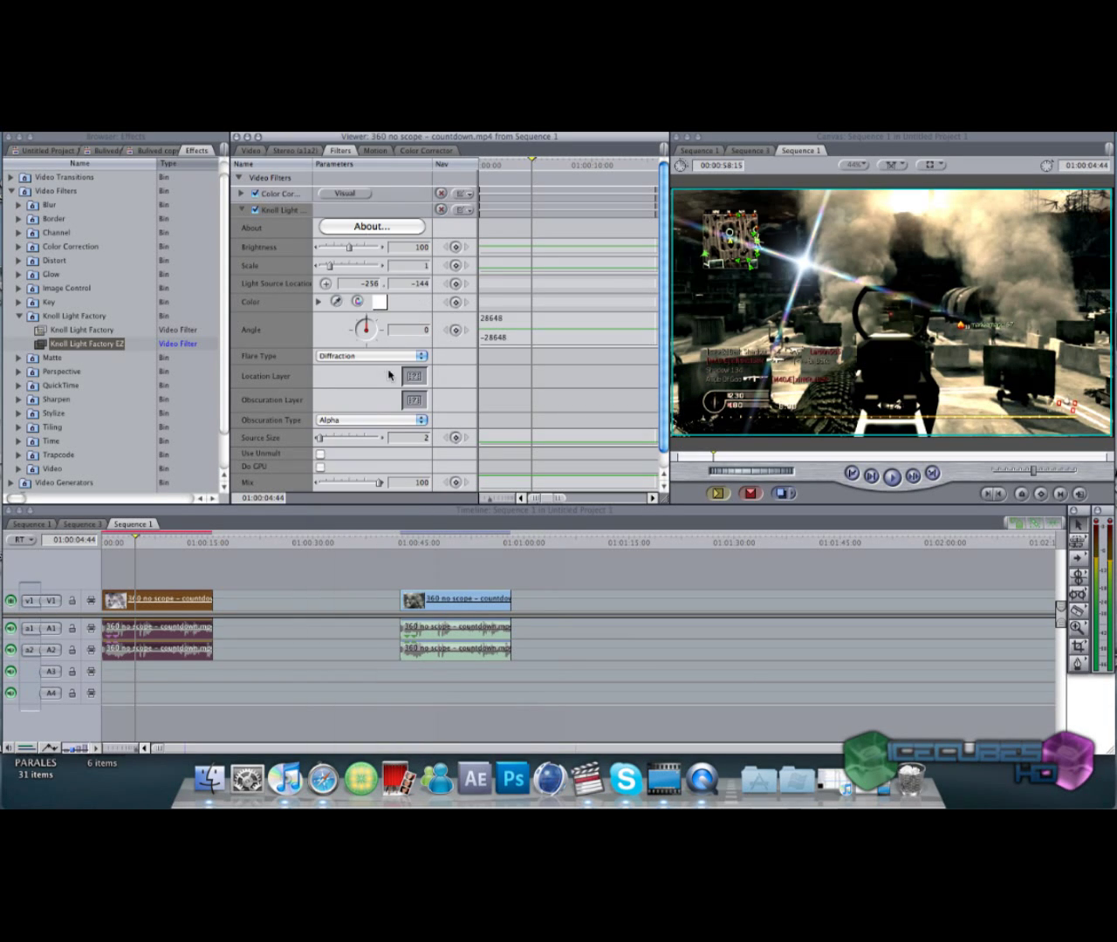
click(400, 358)
click(384, 418)
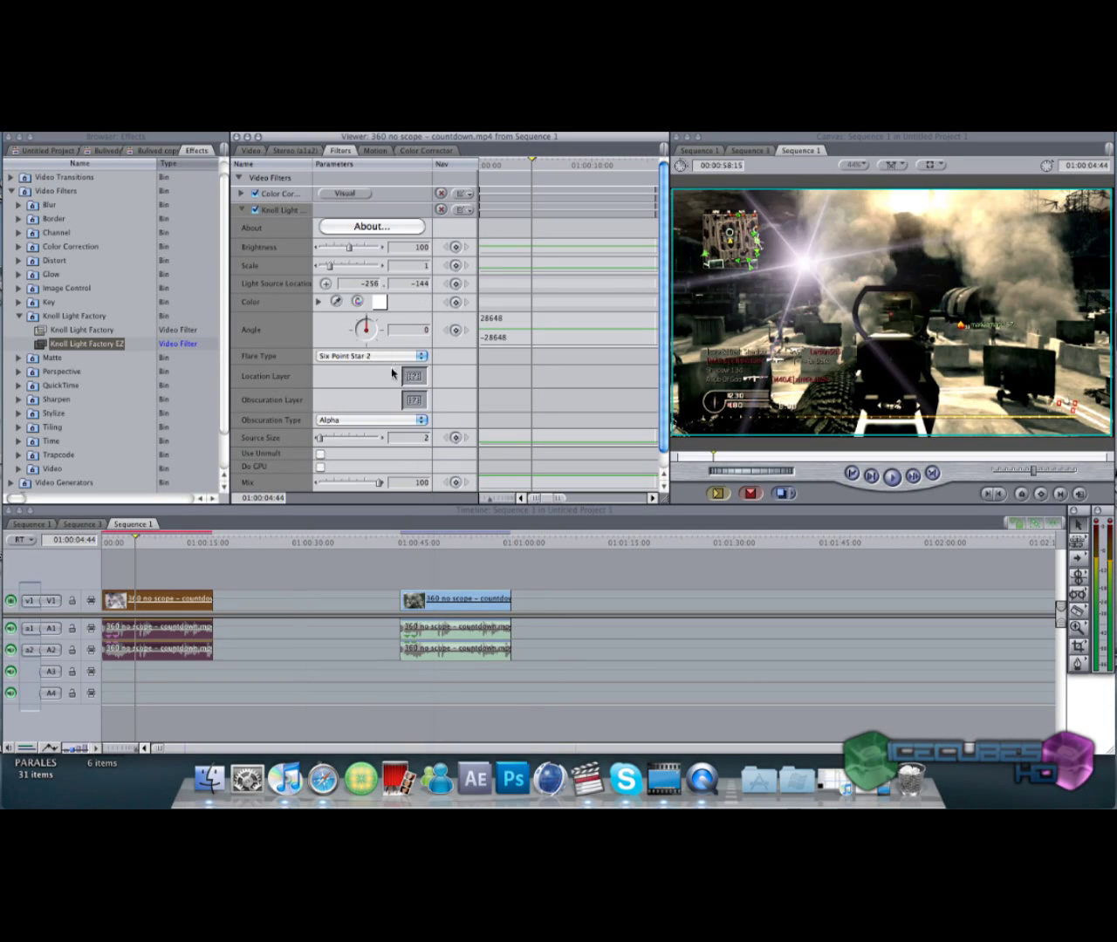
click(374, 356)
click(349, 479)
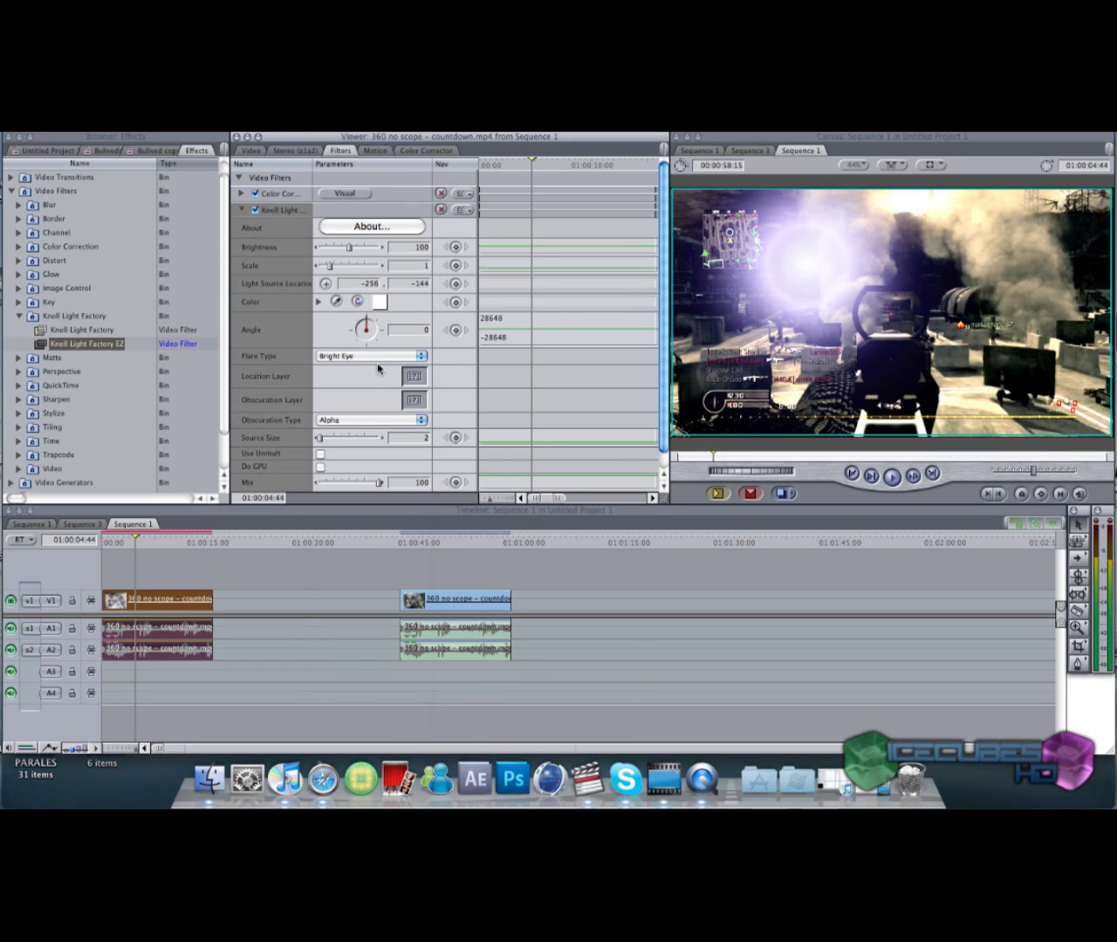
click(374, 361)
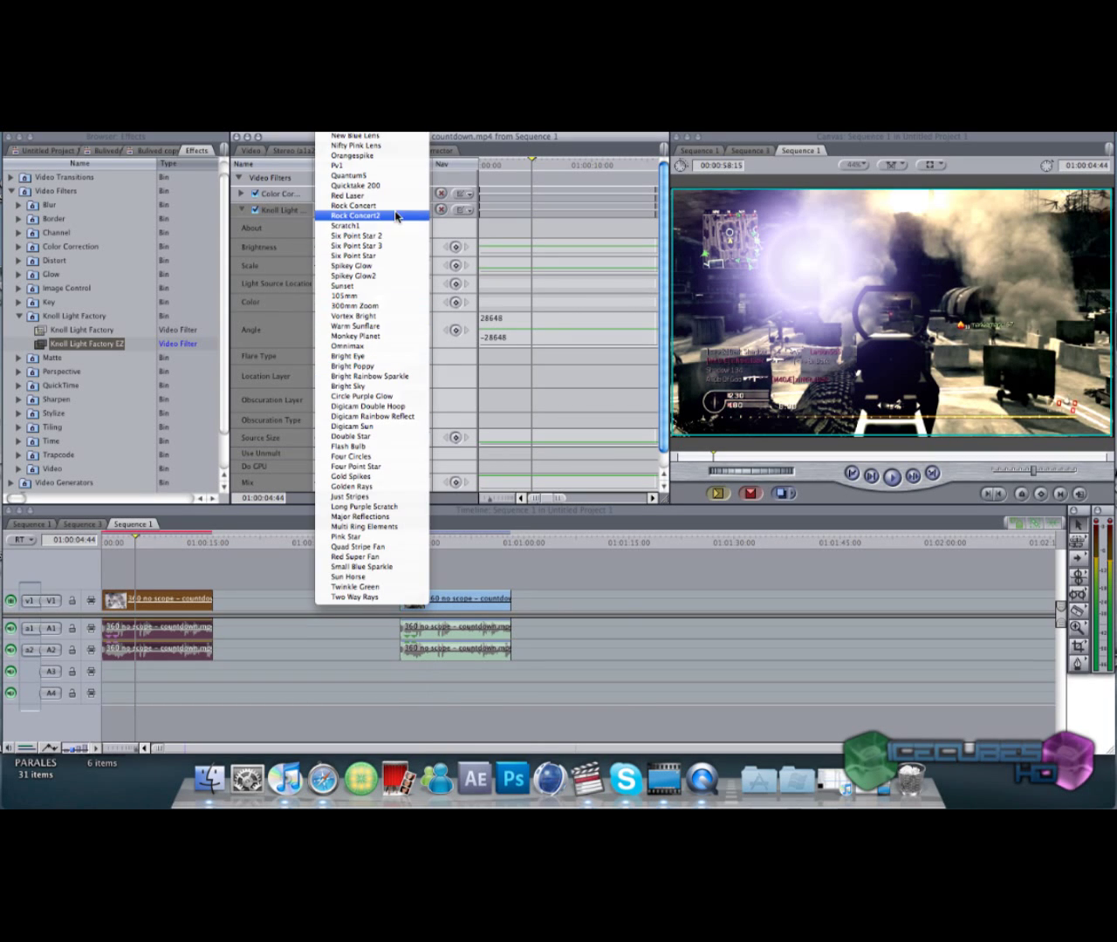
scroll(375, 279, up, 3)
scroll(378, 297, up, 3)
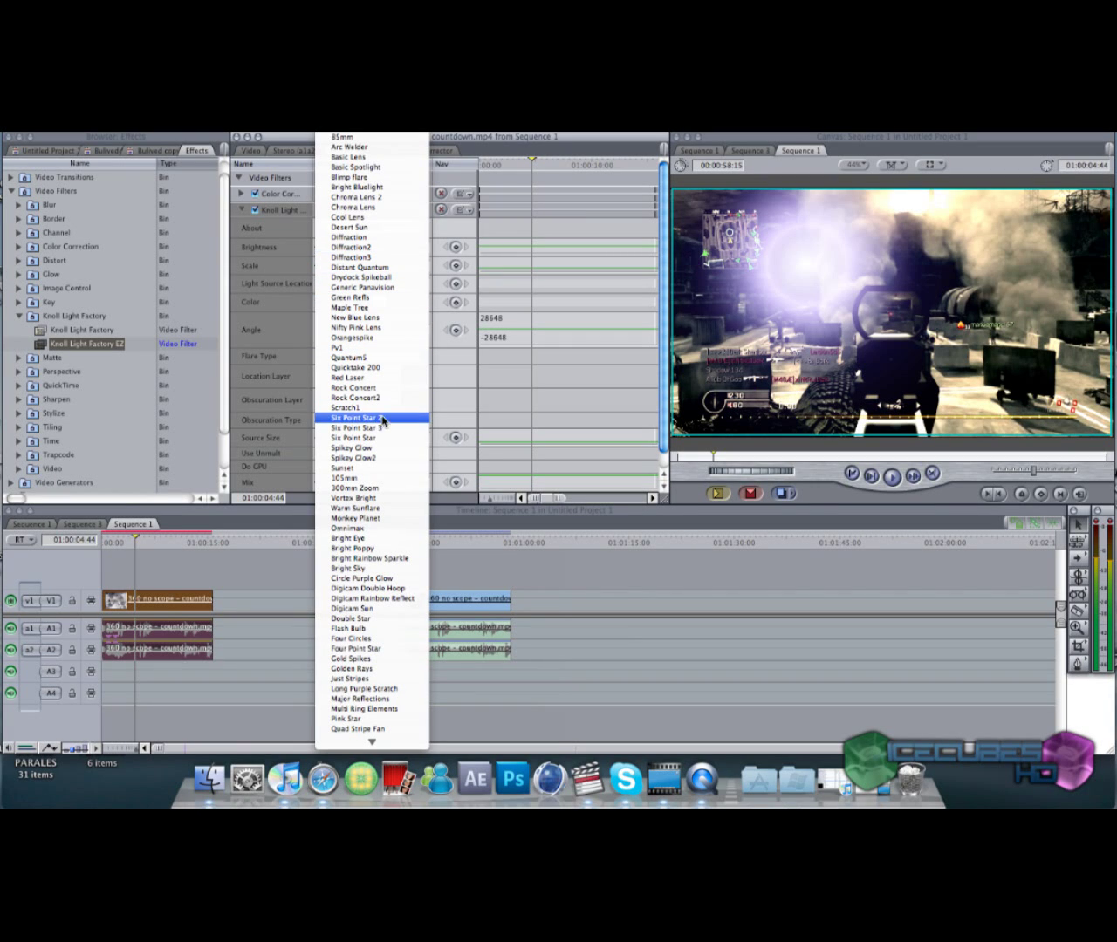
click(366, 468)
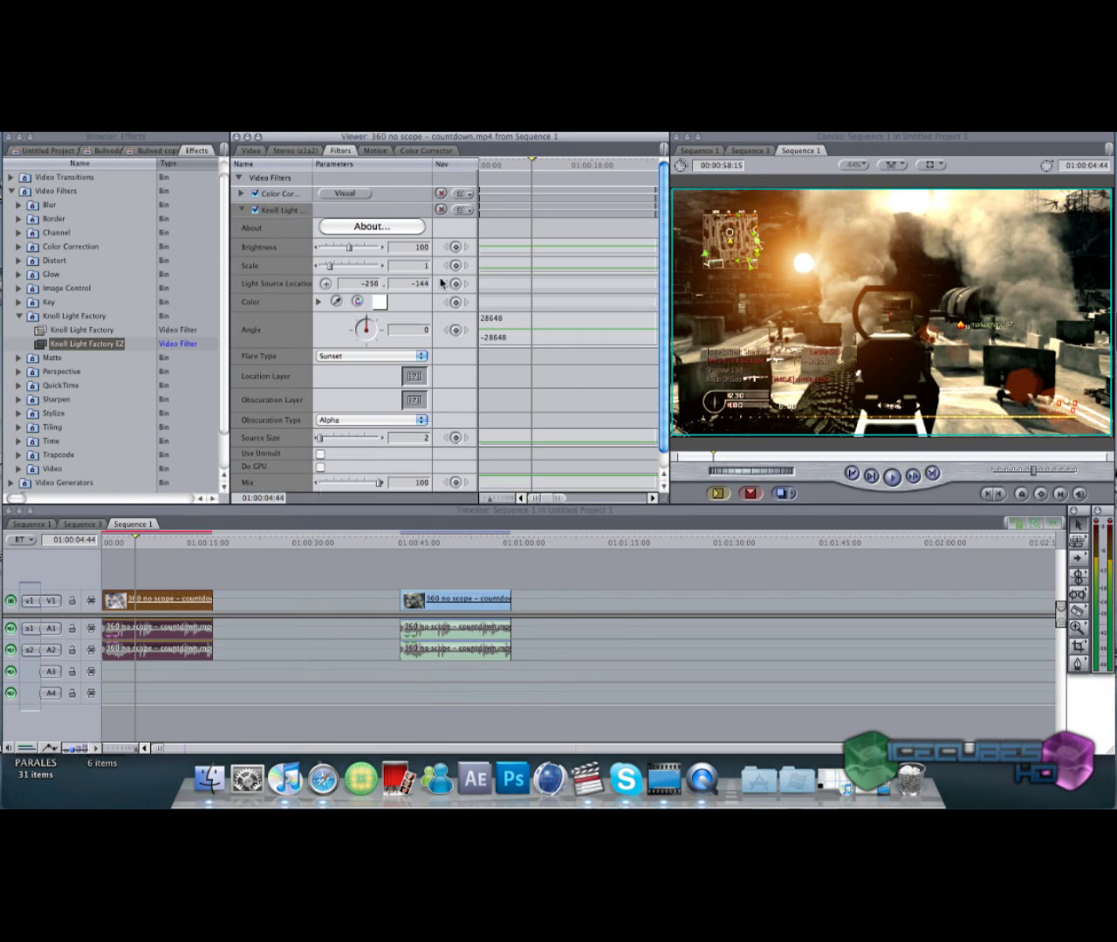
Set the Sunset flare colour to pale yellow and lower its Scale to about 0.95.
click(380, 303)
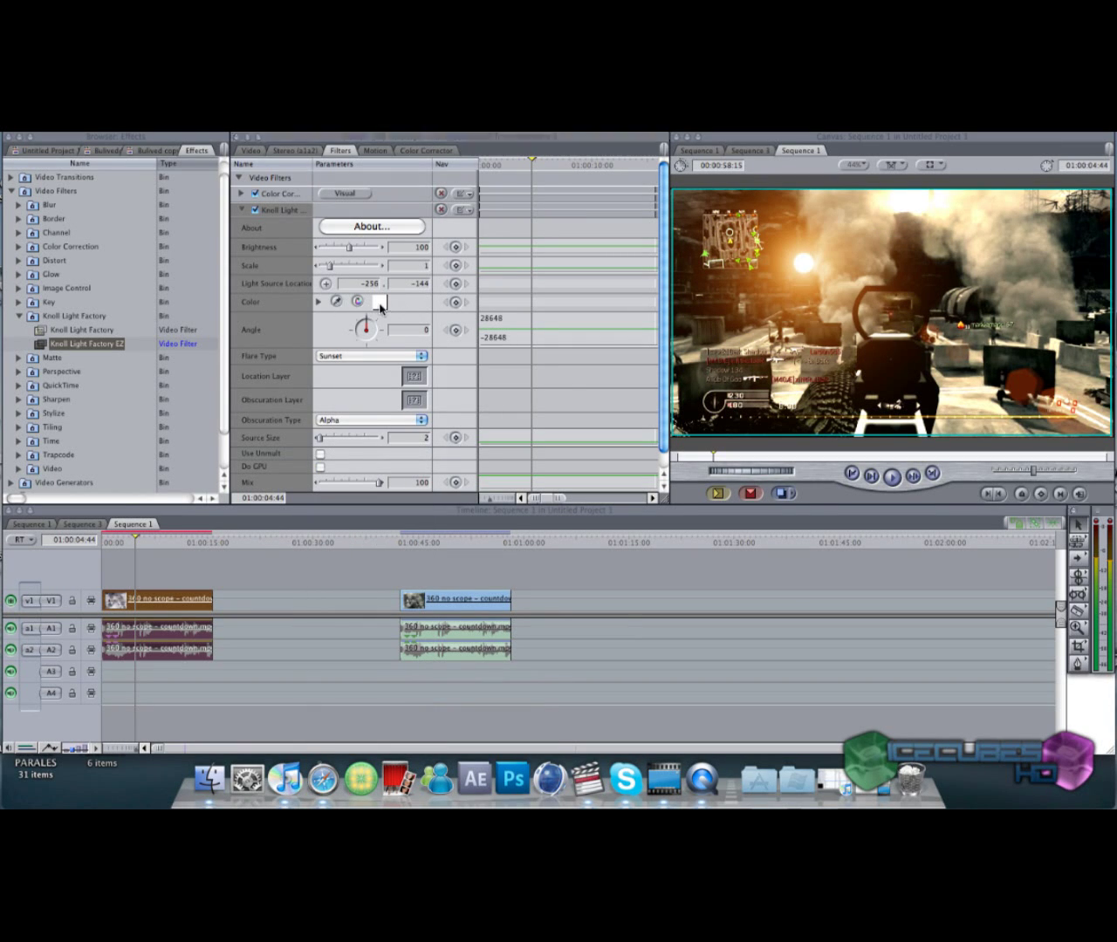
click(584, 329)
click(576, 327)
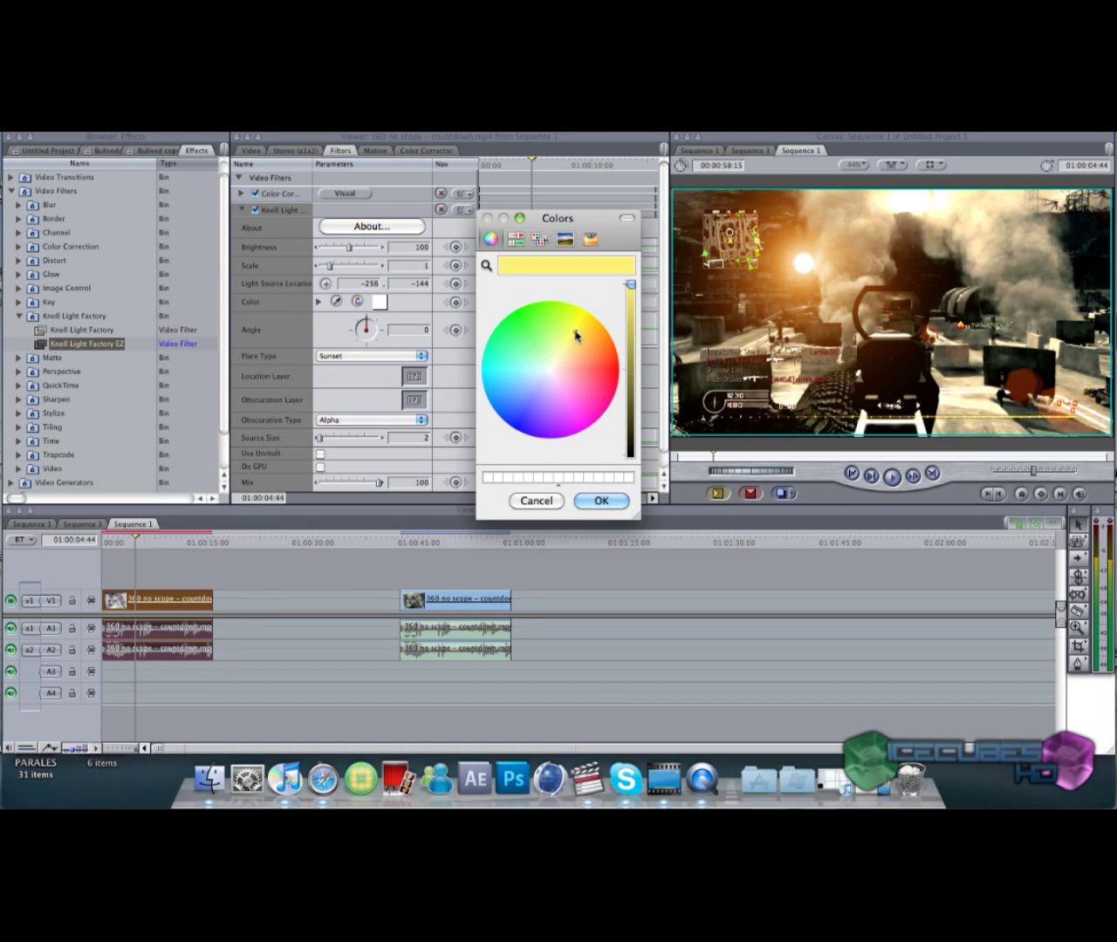
click(600, 501)
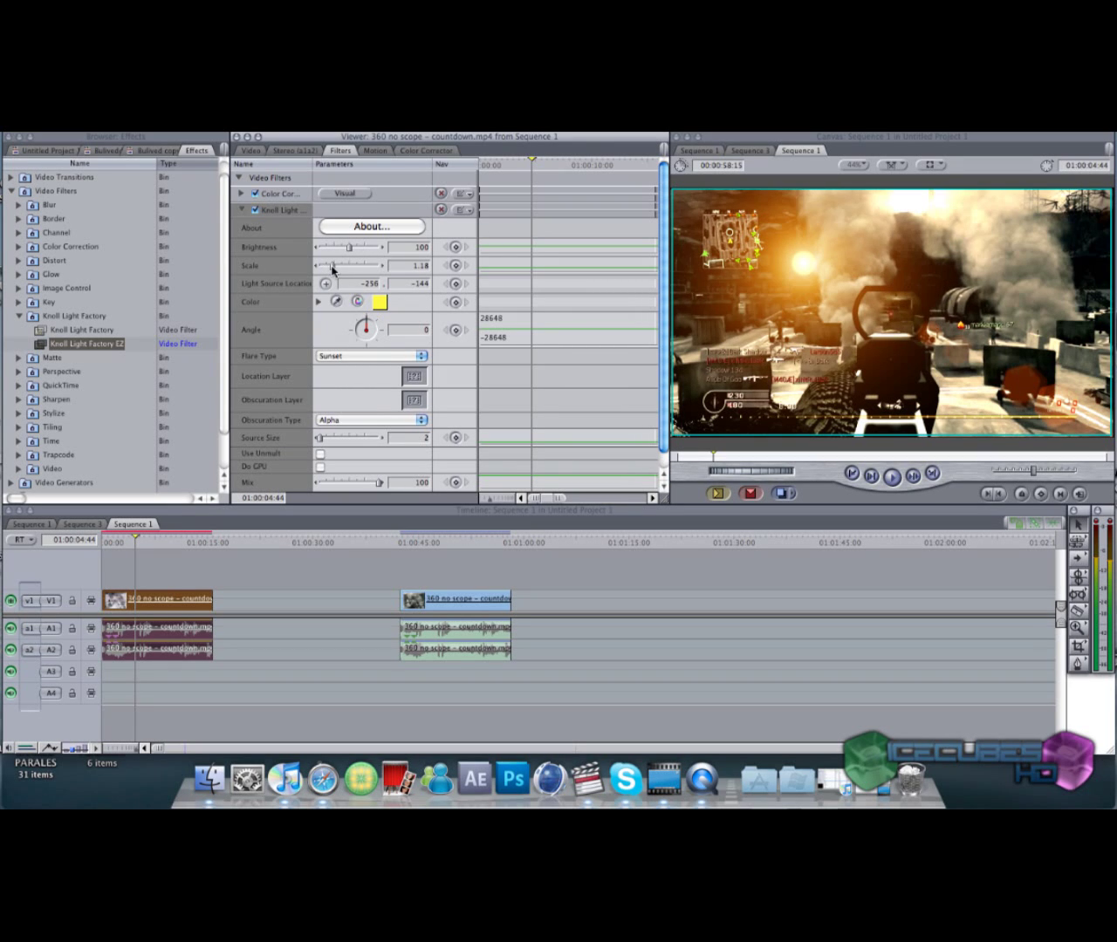
drag(332, 270, 328, 269)
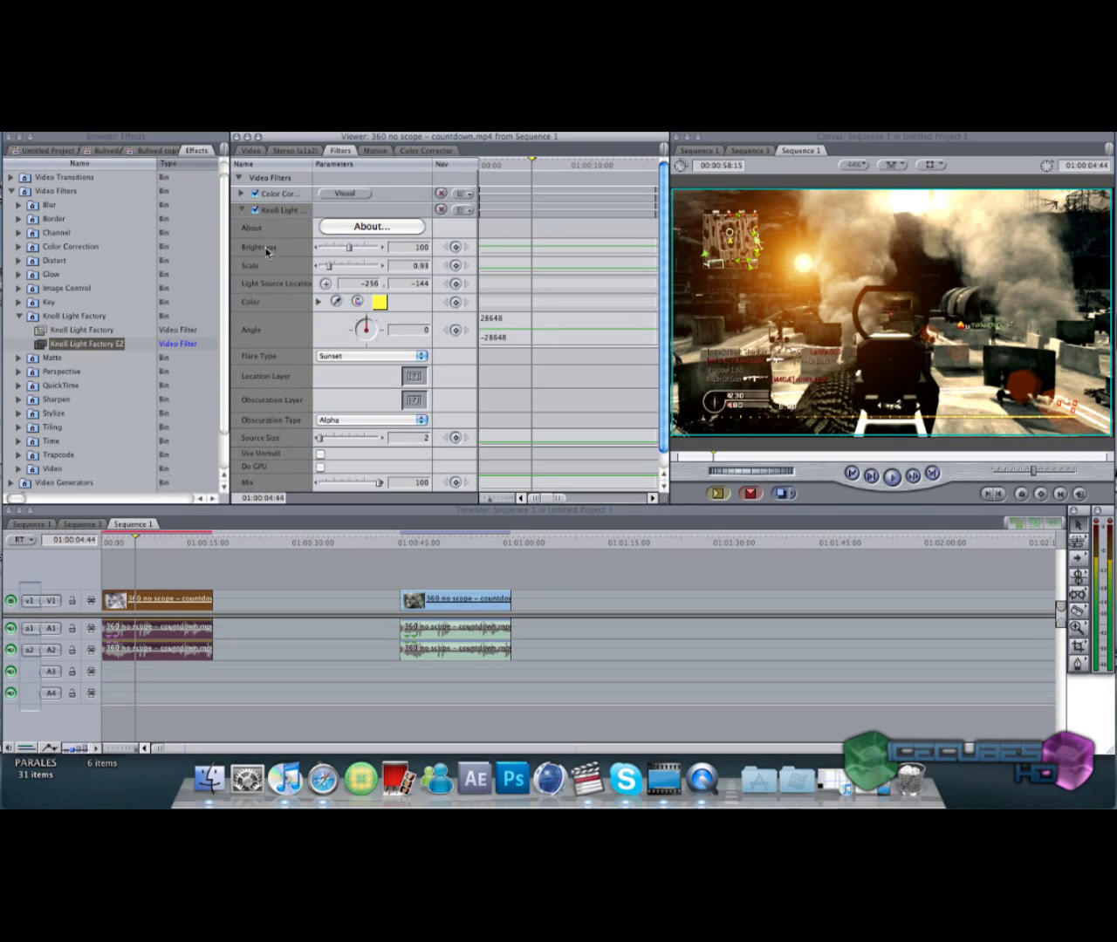
Raise flare Brightness to 117 and place its light source near the top of the frame.
mouse_move(349, 248)
mouse_down()
mouse_move(371, 268)
mouse_move(336, 271)
mouse_up()
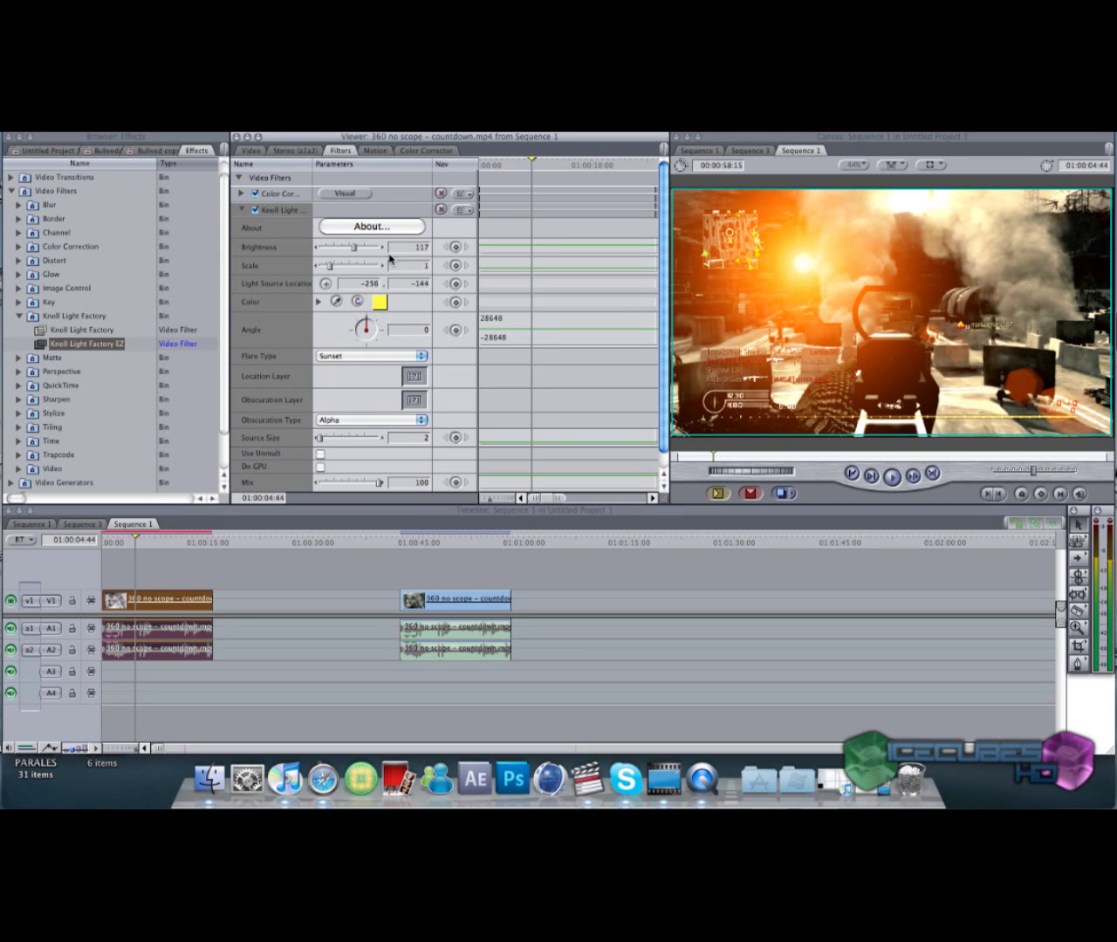
click(328, 285)
drag(836, 260, 903, 202)
click(328, 284)
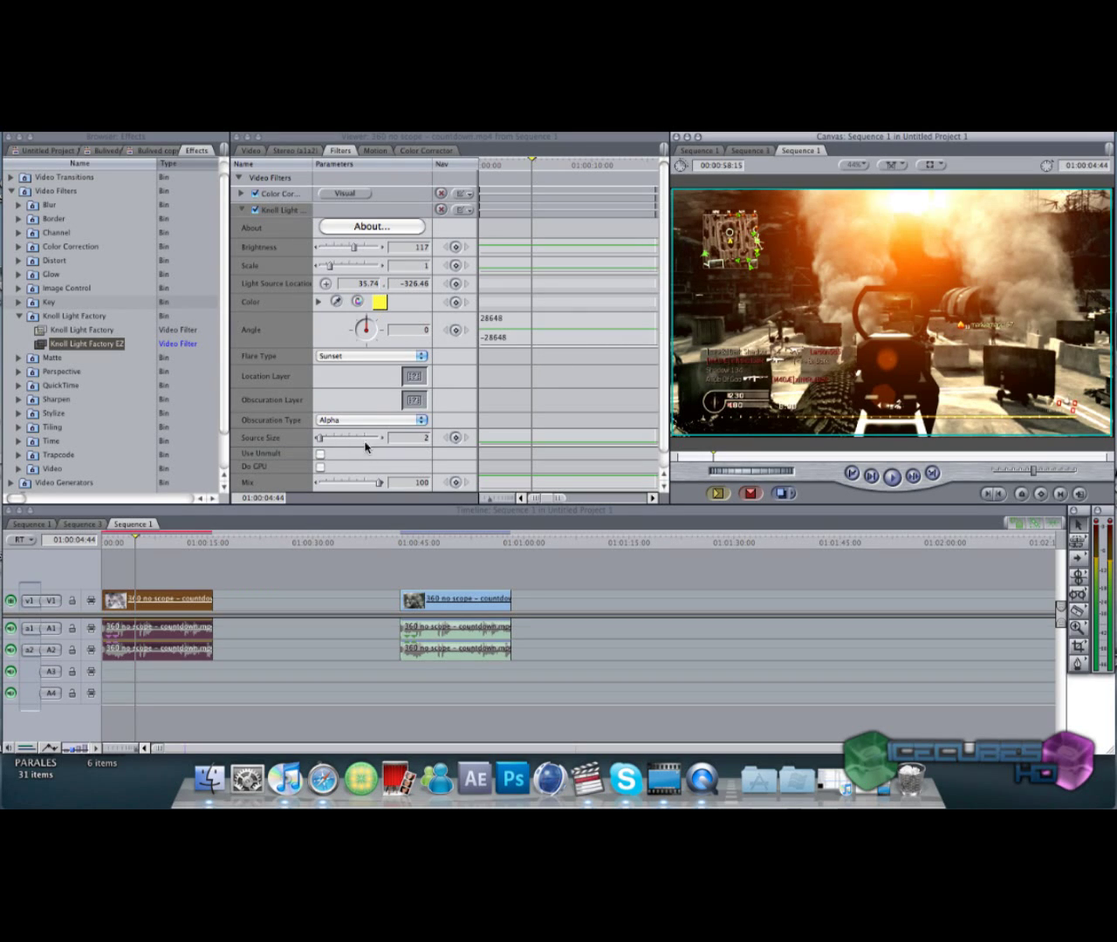
Test fading the flare out, then reduce the flare's Source Size to 1.
scroll(365, 446, down, 1)
drag(369, 469, 410, 472)
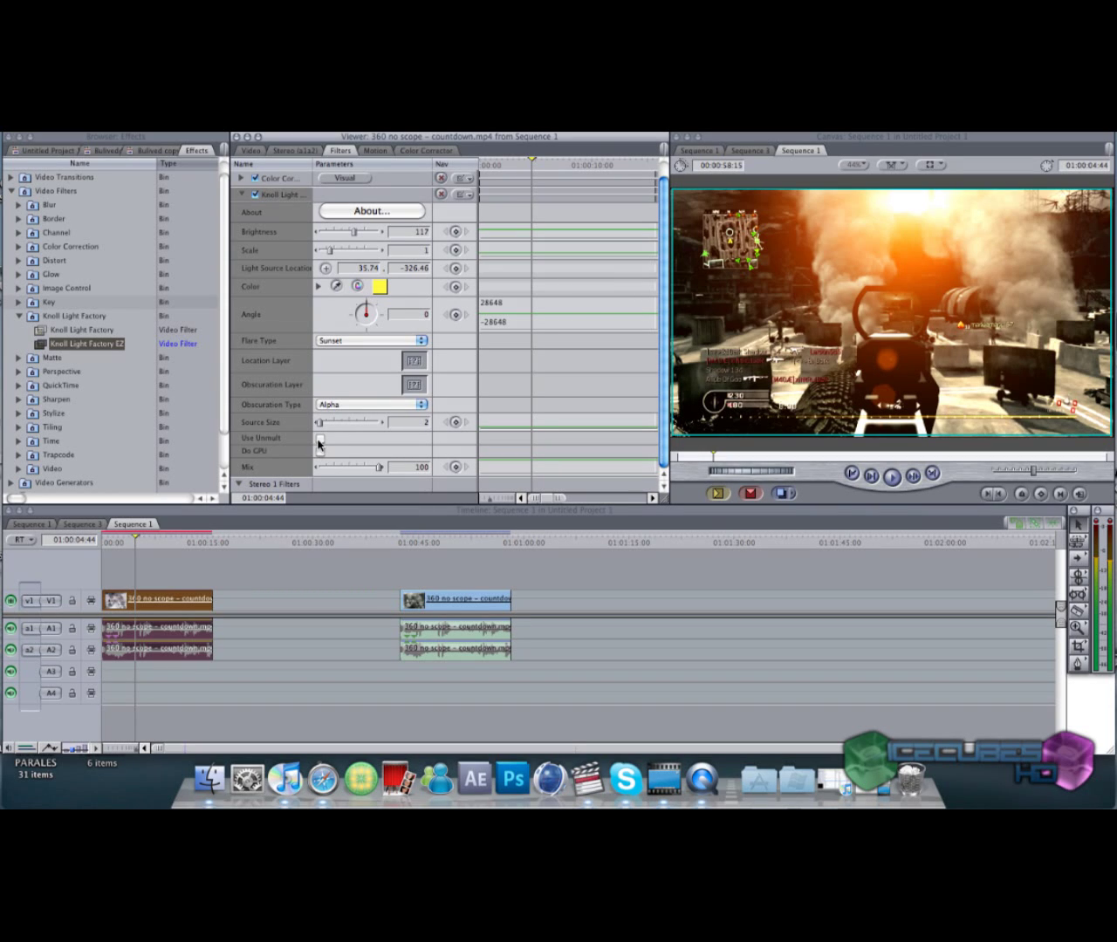
mouse_move(319, 422)
mouse_down()
mouse_move(396, 427)
mouse_move(317, 424)
mouse_up()
scroll(415, 299, up, 1)
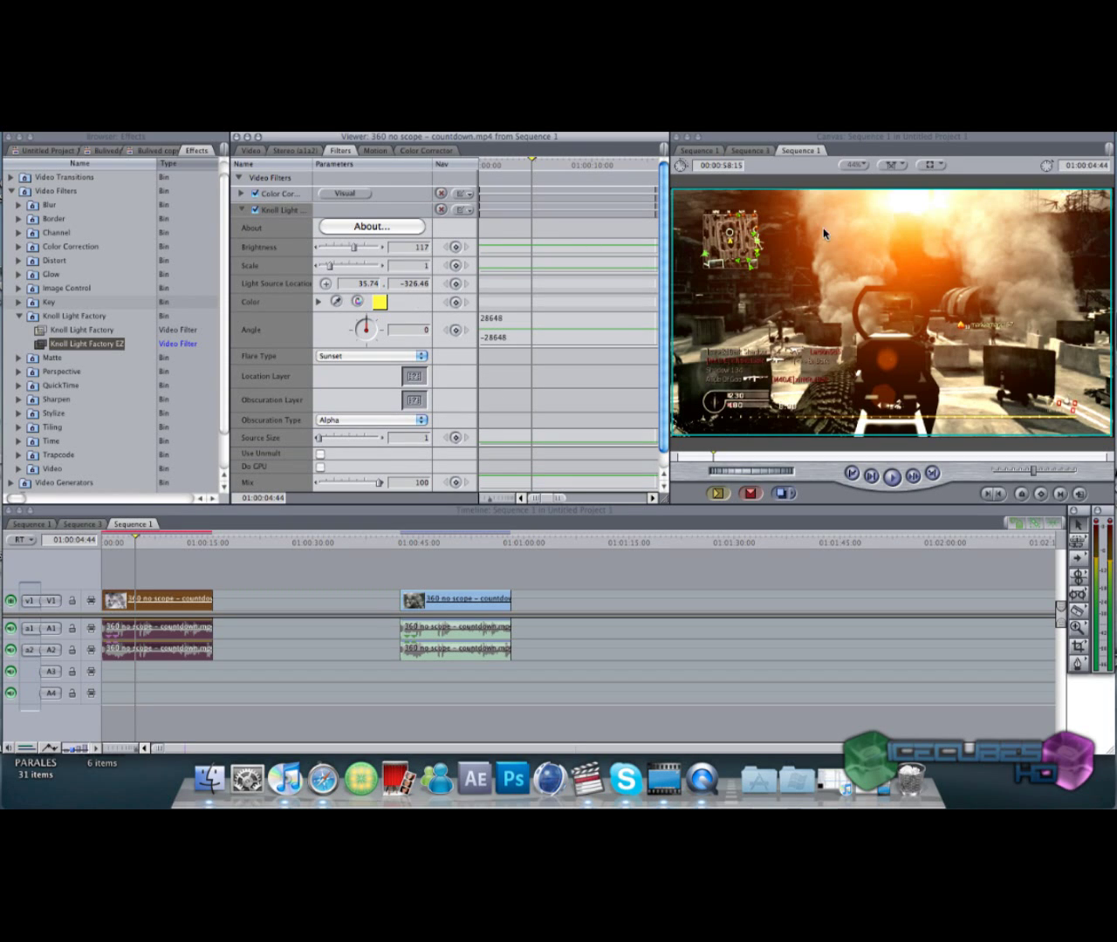
Return to the sequence start and place the flare's light source at the upper left.
click(121, 546)
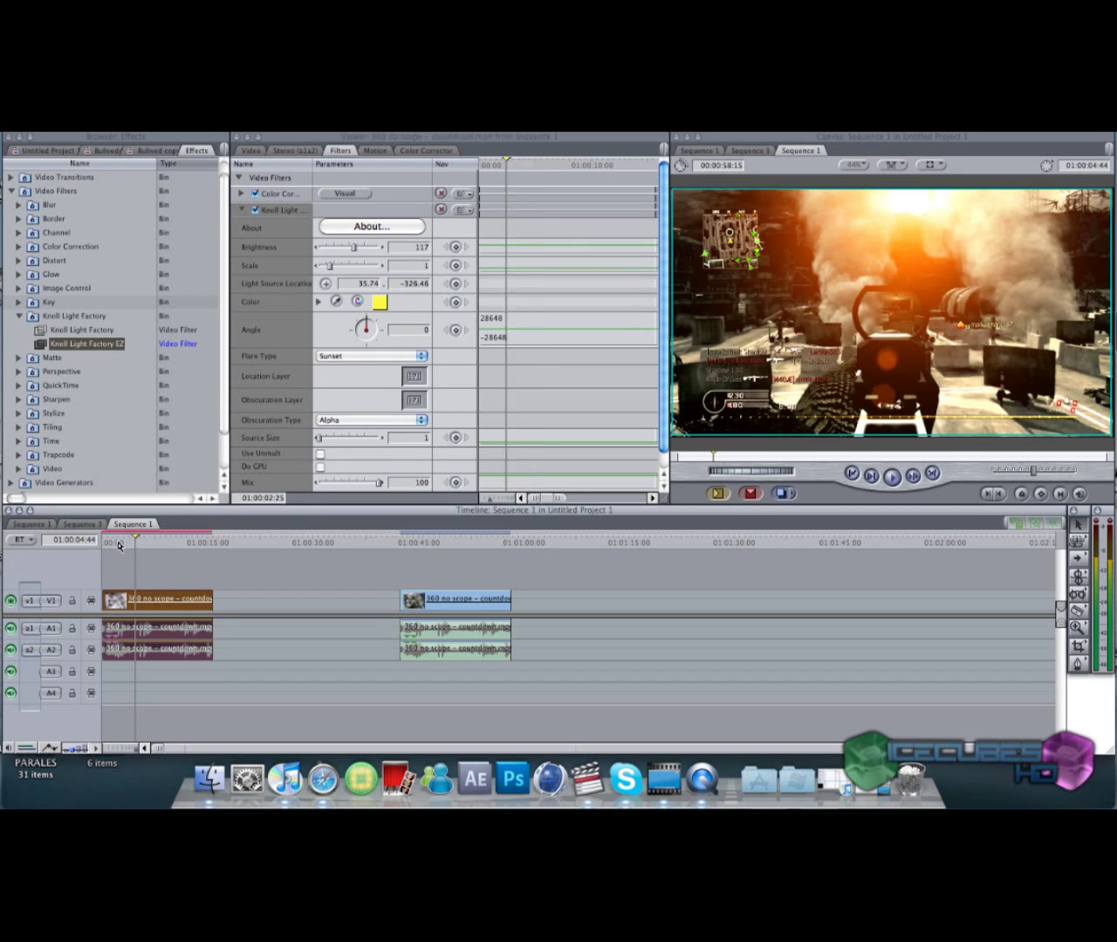
click(106, 543)
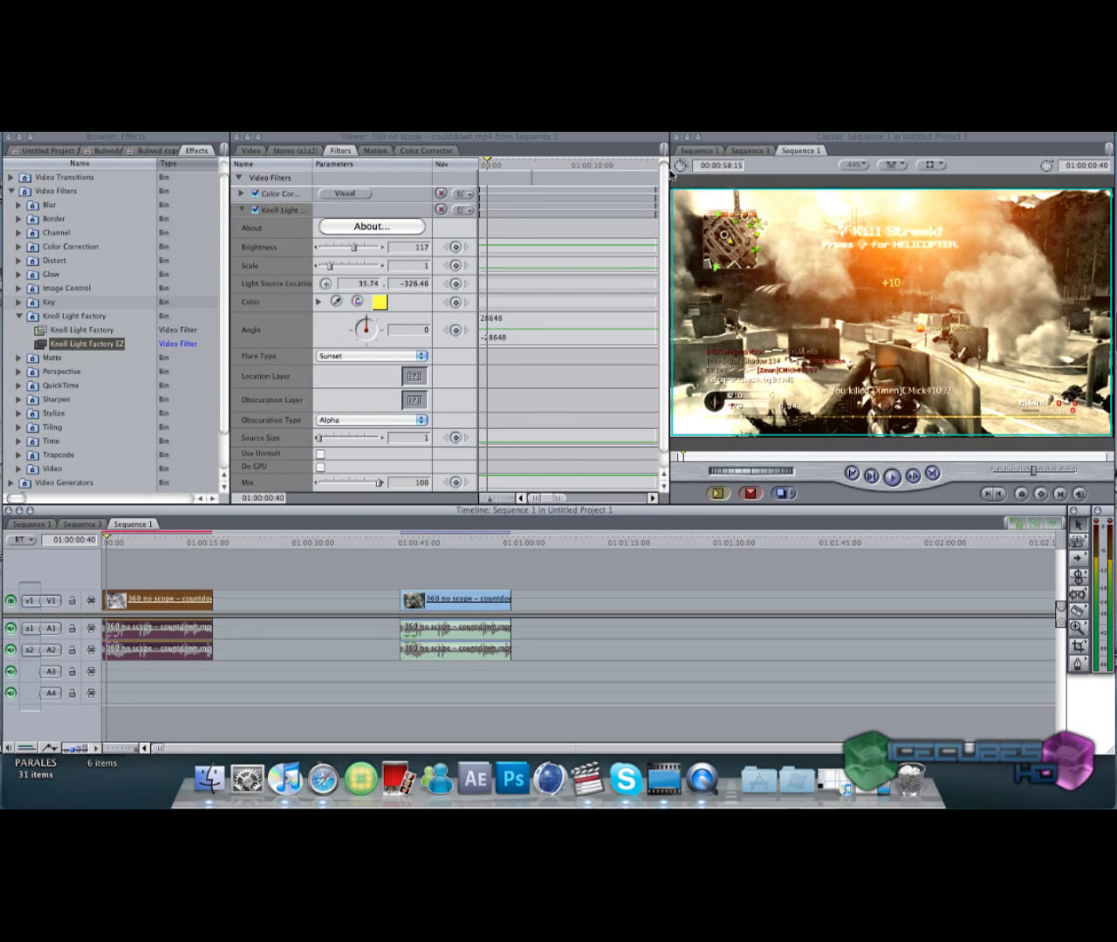
click(325, 283)
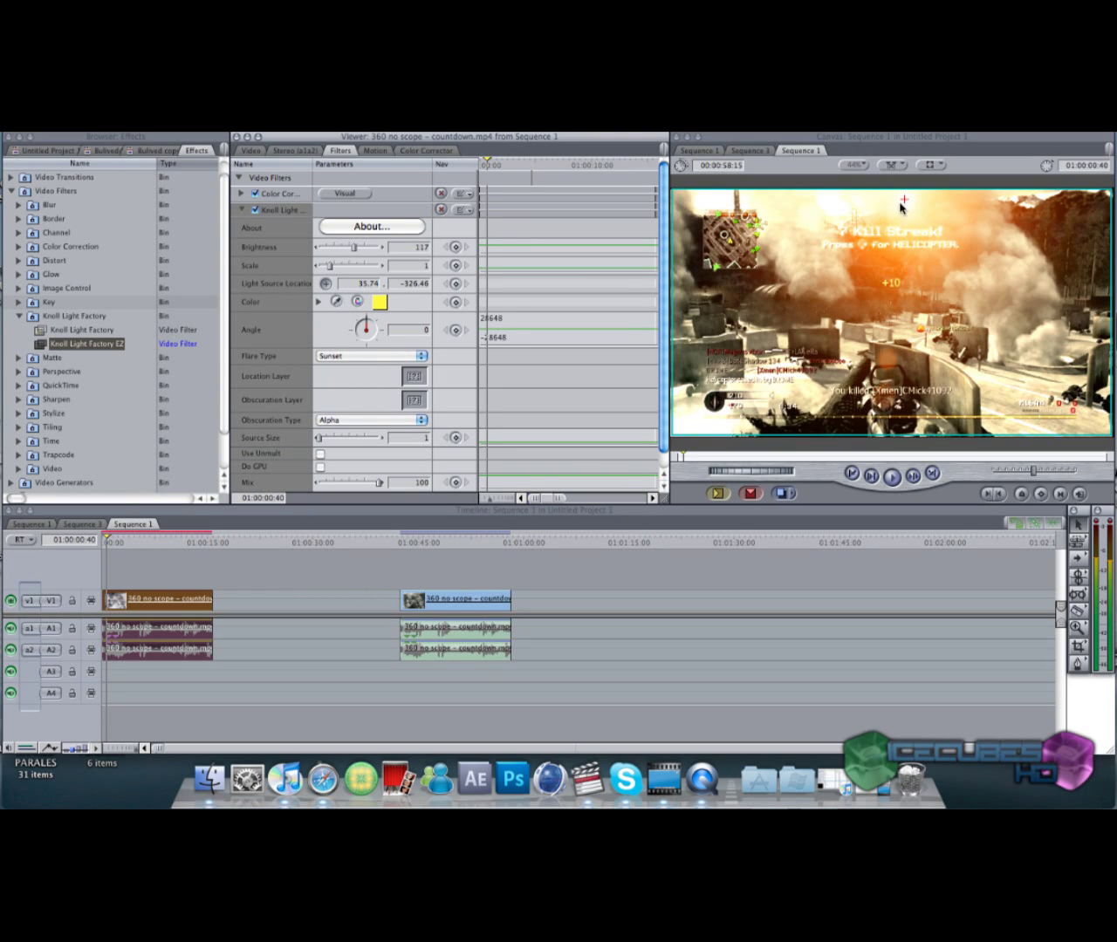
click(716, 206)
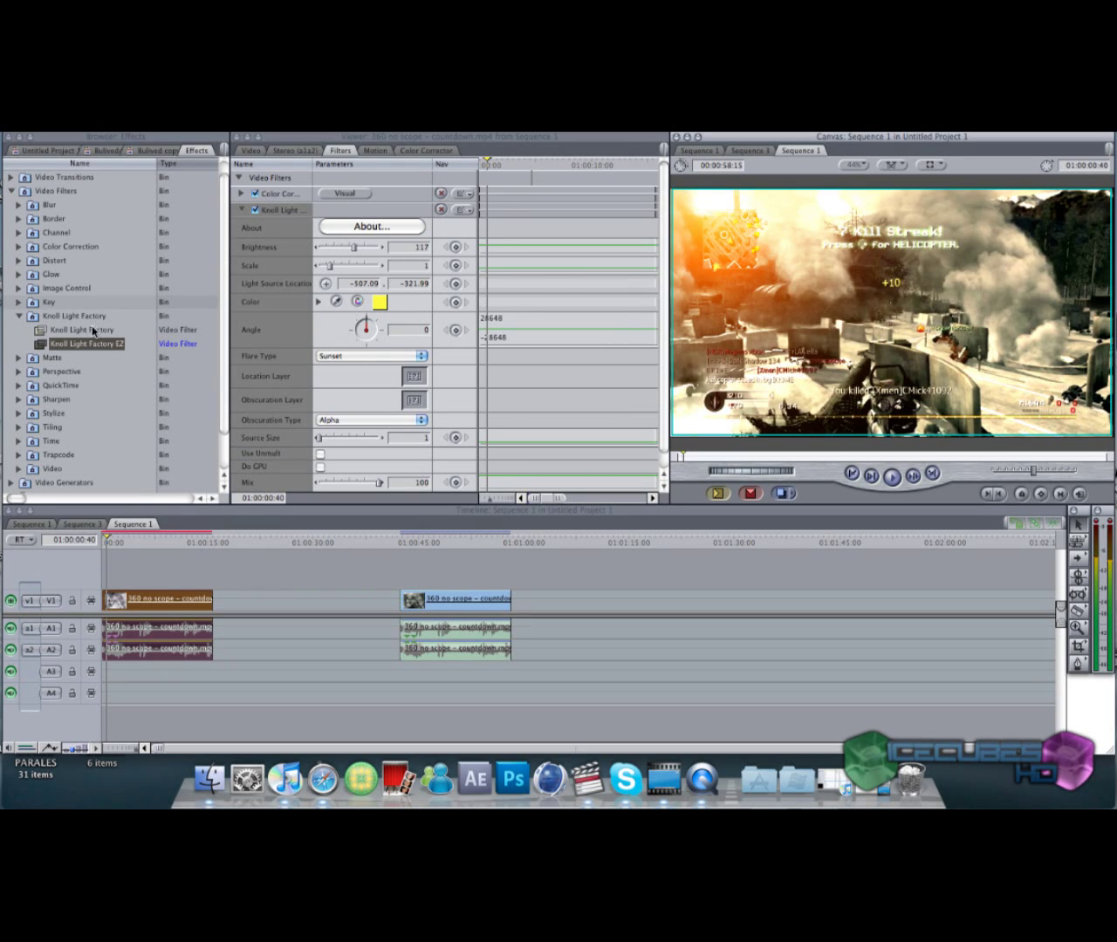
Add a Light Source Location keyframe and raise the flare Brightness to 122.
click(456, 286)
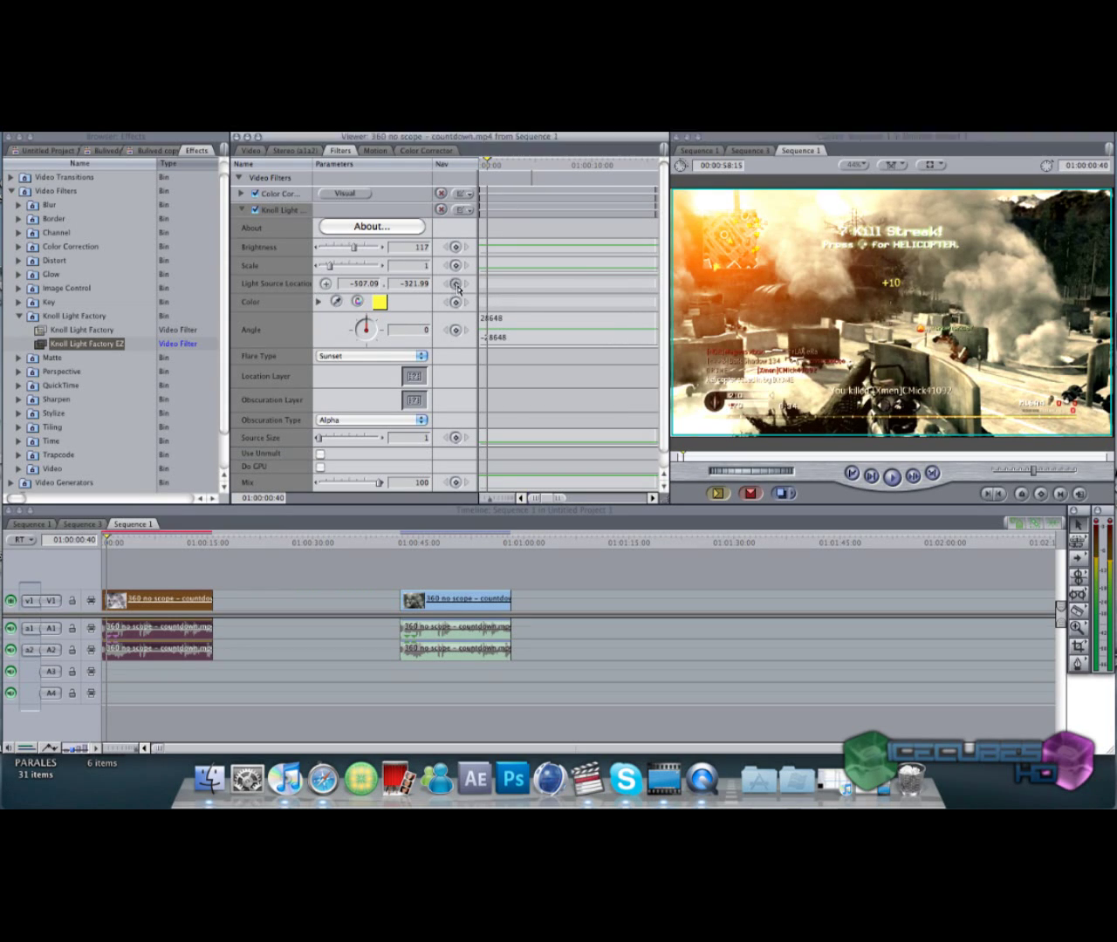
click(456, 285)
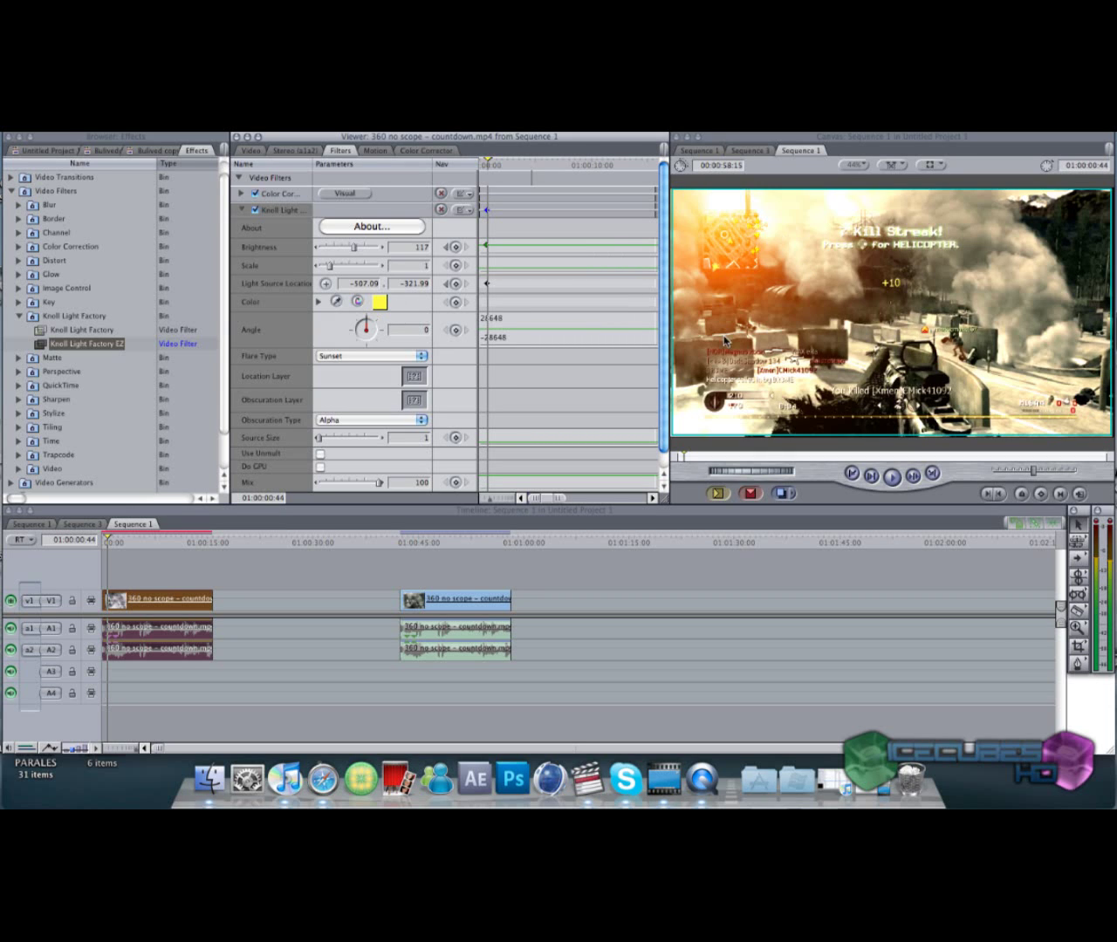
mouse_move(352, 247)
mouse_down()
mouse_move(318, 248)
mouse_move(356, 250)
mouse_up()
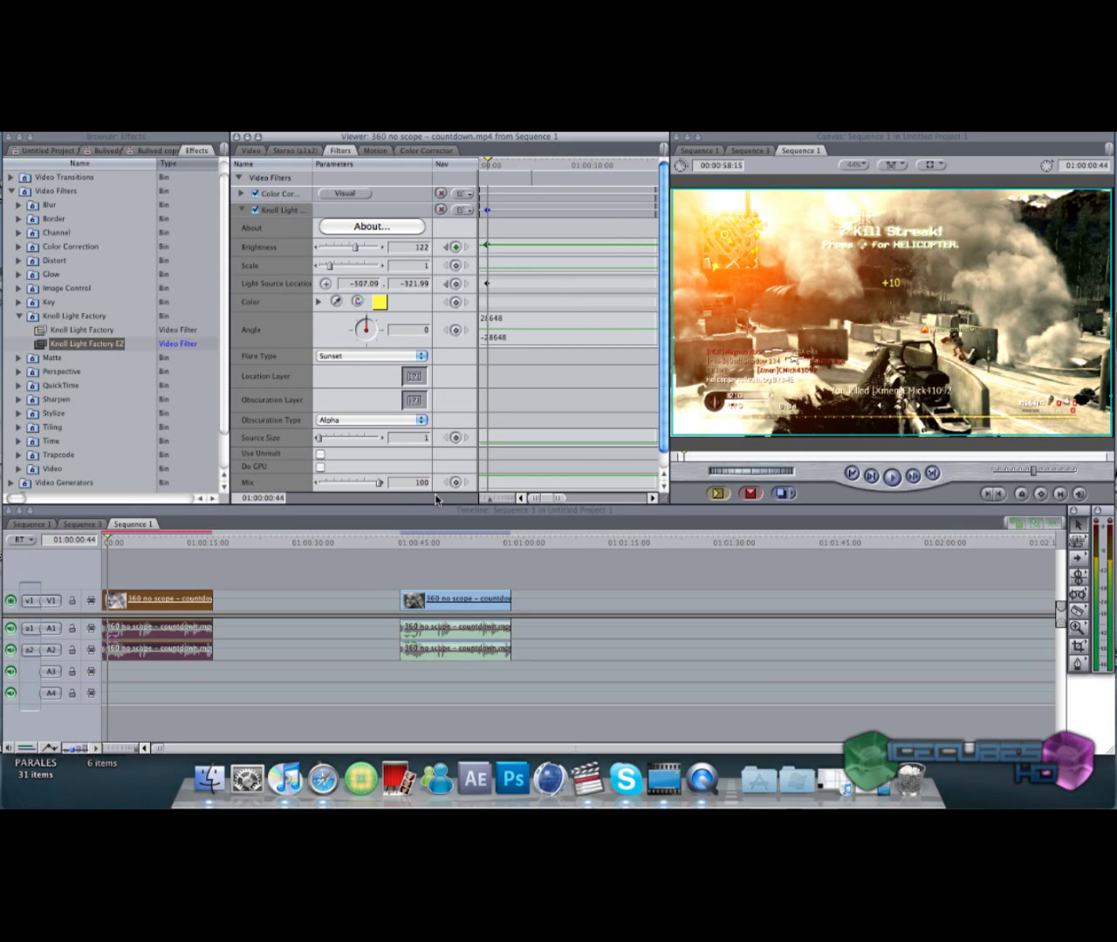
Keyframe the Sunset flare's light source on the sun glow at an early frame and a later frame.
drag(110, 547, 114, 545)
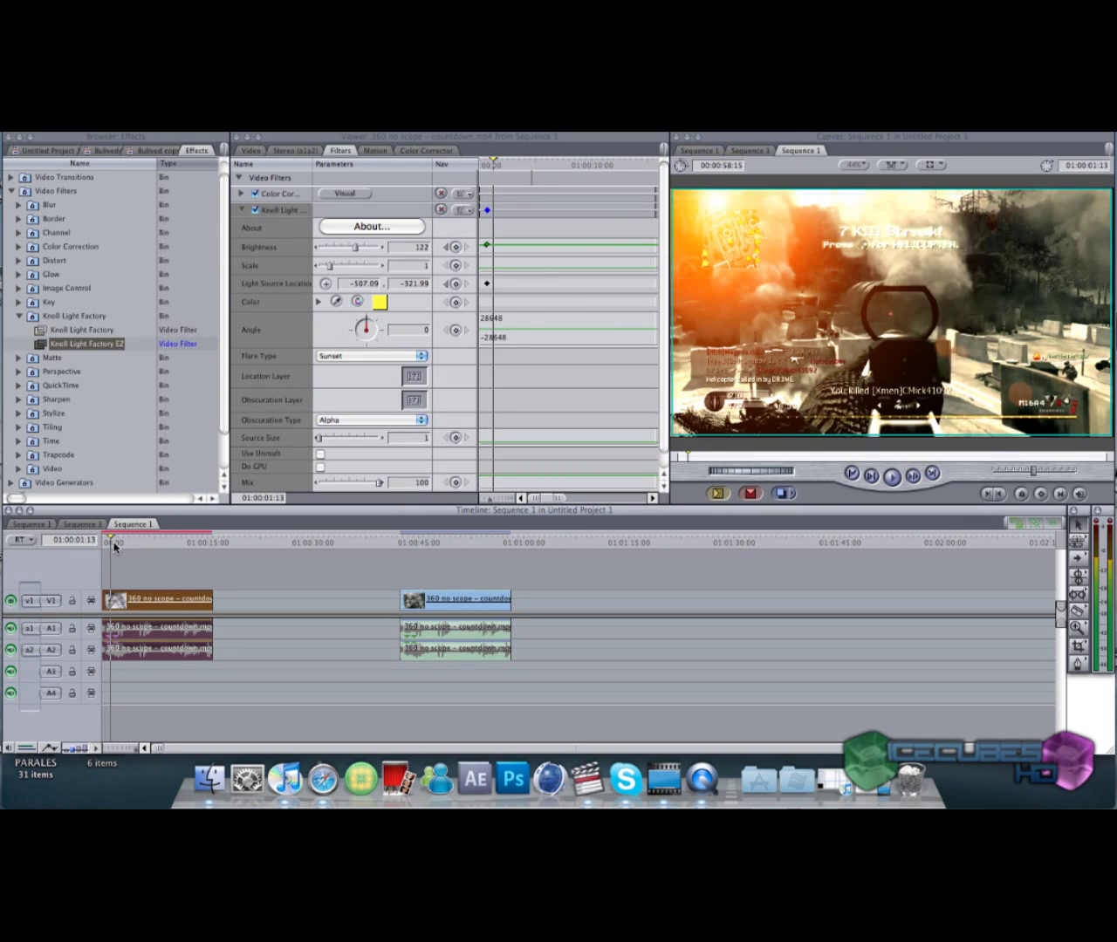
click(326, 283)
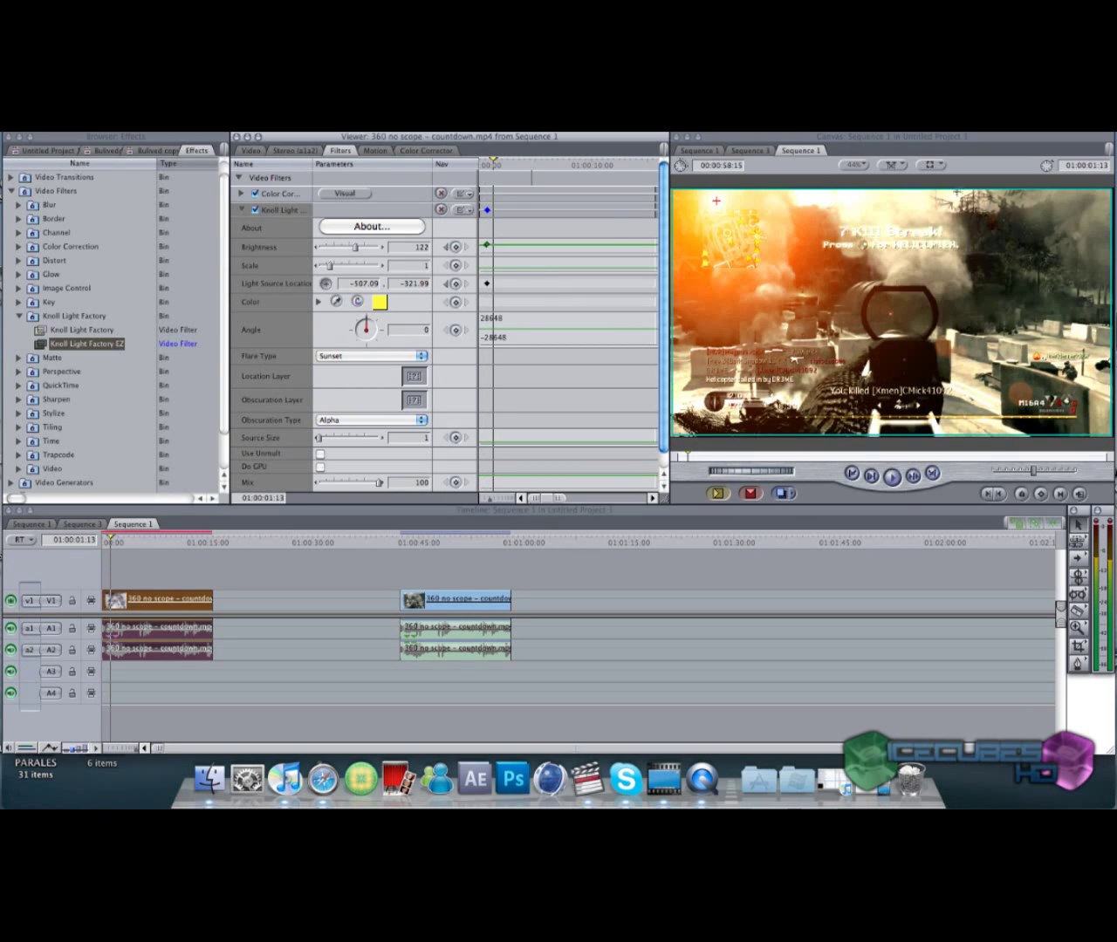
click(816, 199)
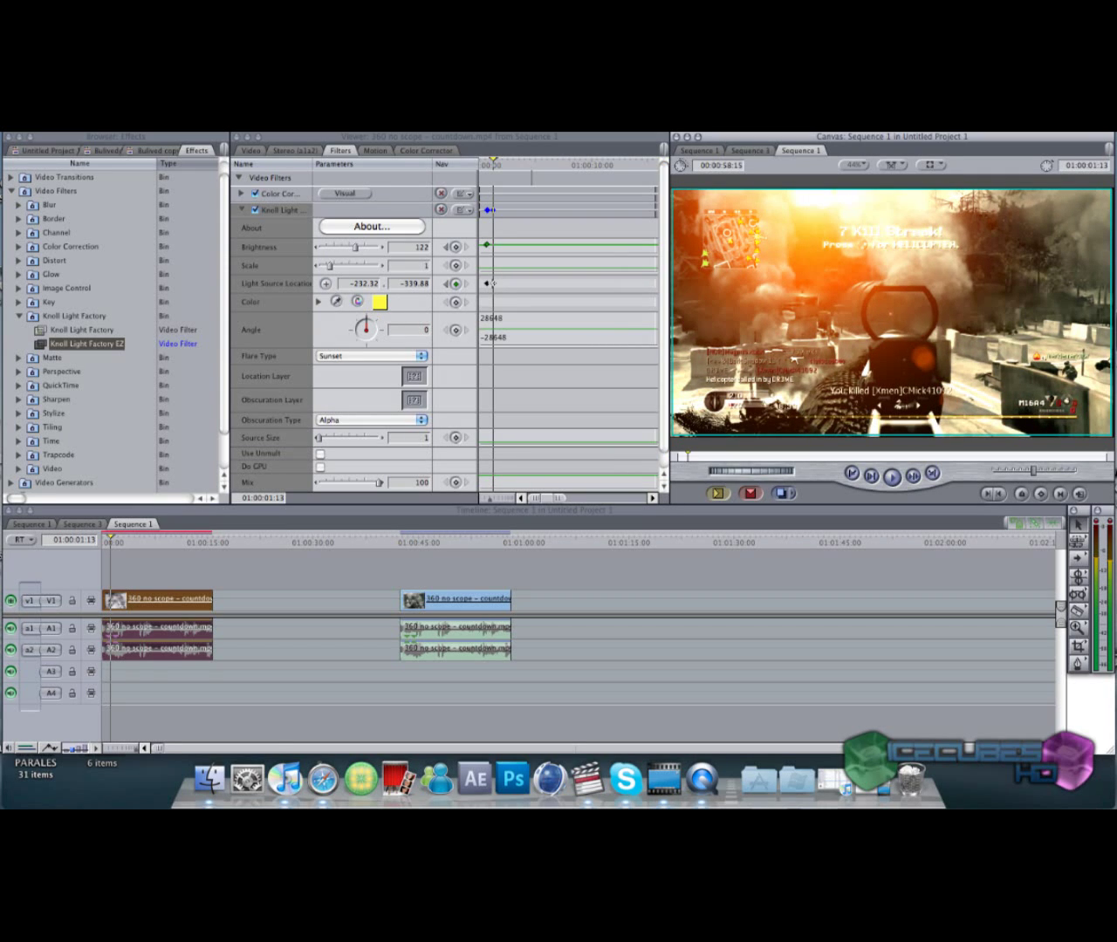
click(120, 543)
click(136, 541)
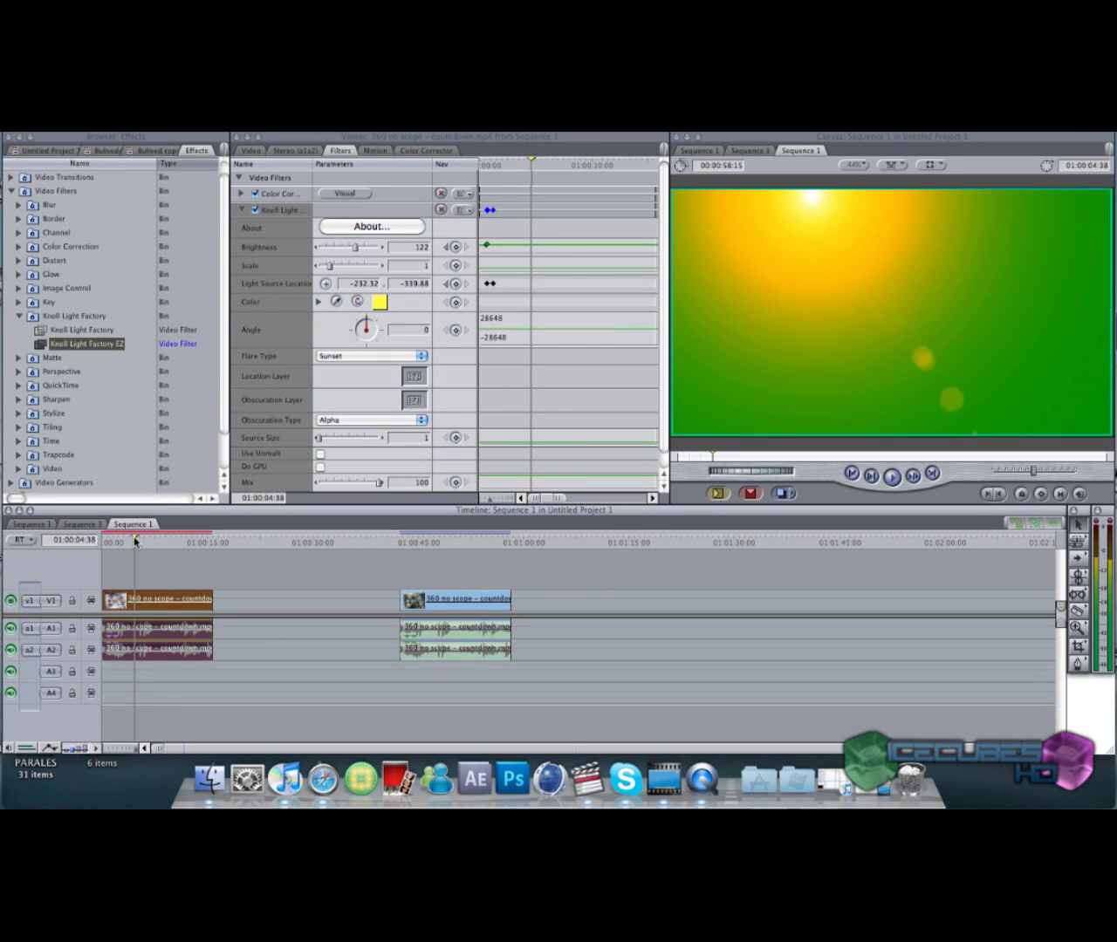
click(137, 542)
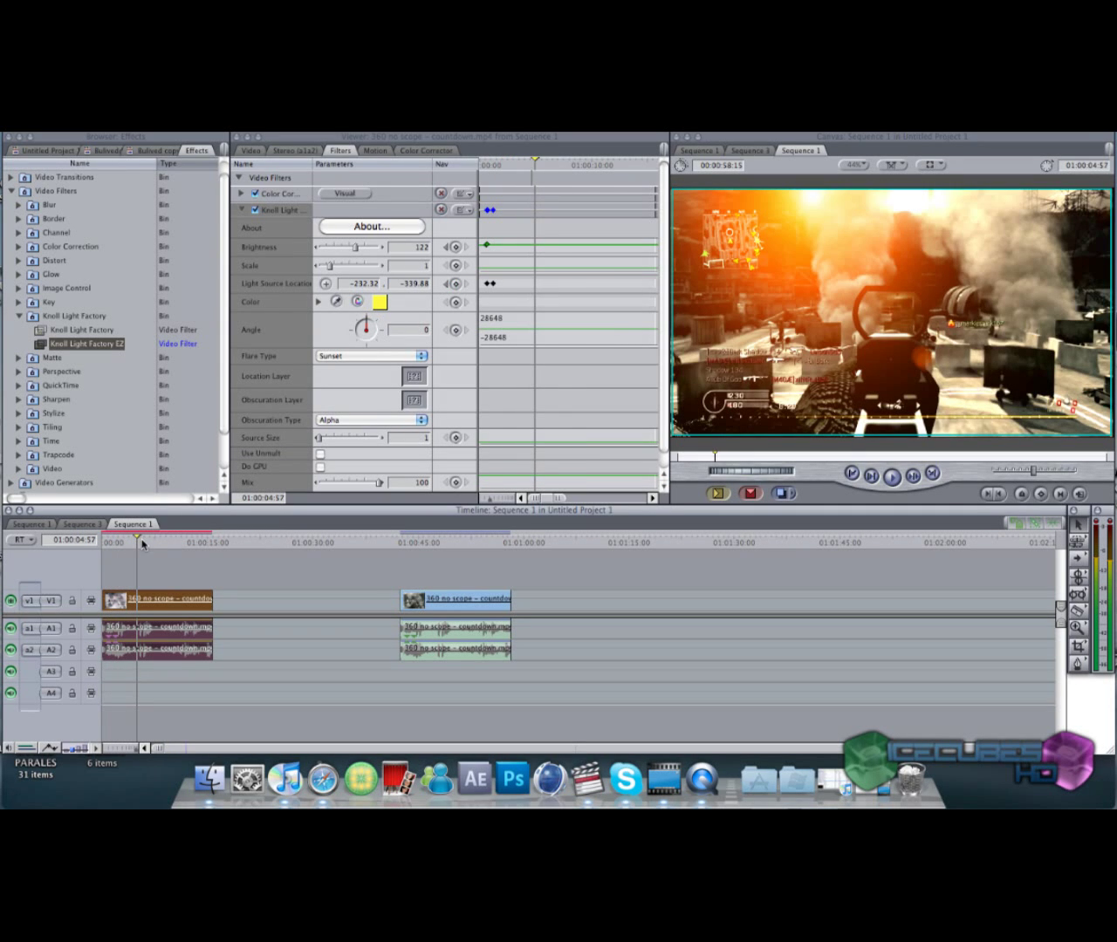
click(329, 284)
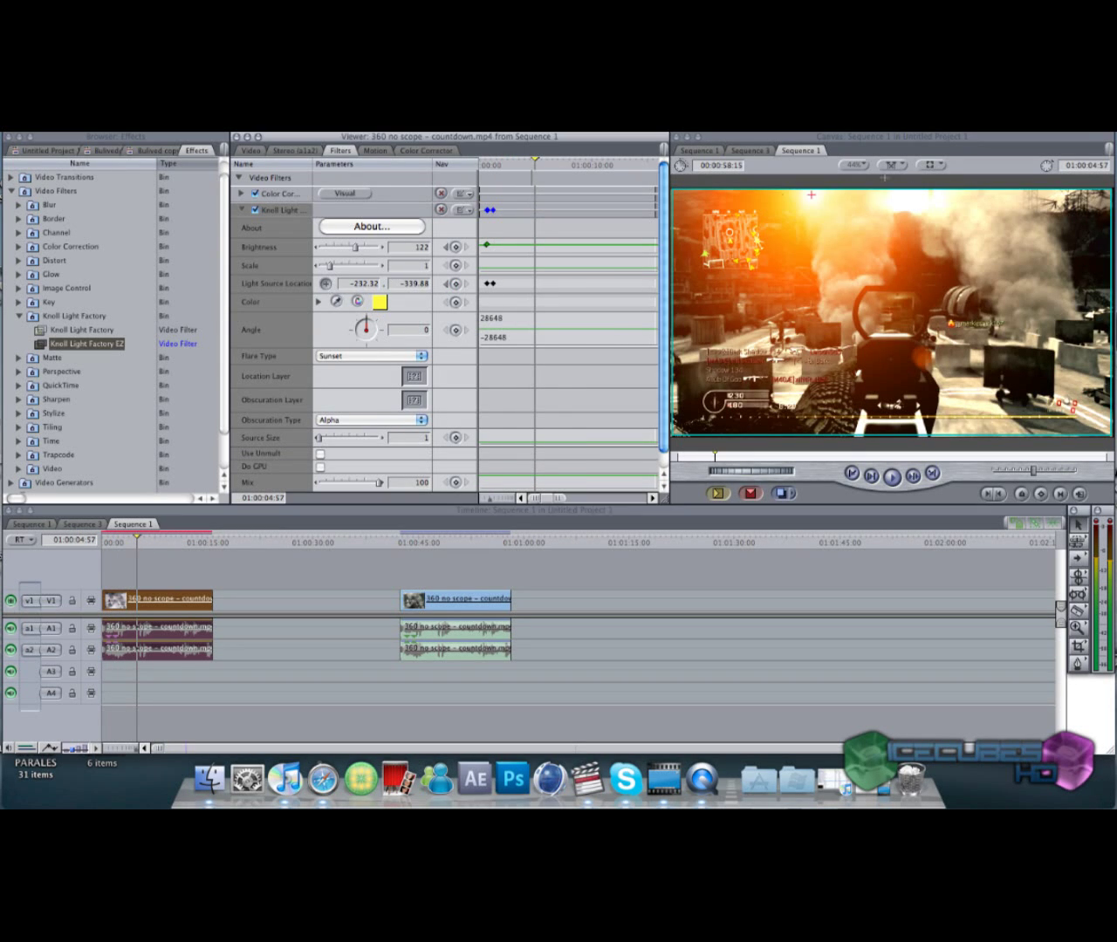
click(905, 199)
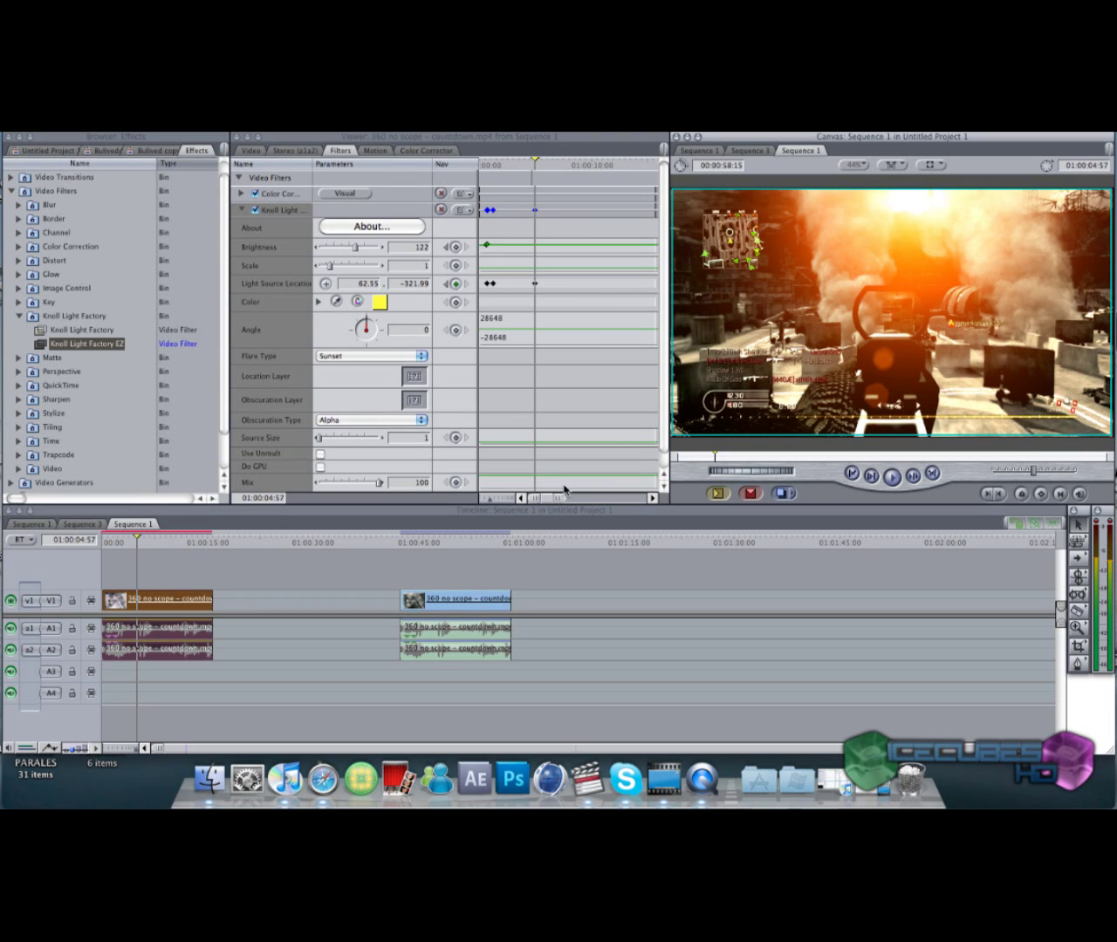
Back at an earlier frame, reposition the flare's light source onto the sun.
click(126, 542)
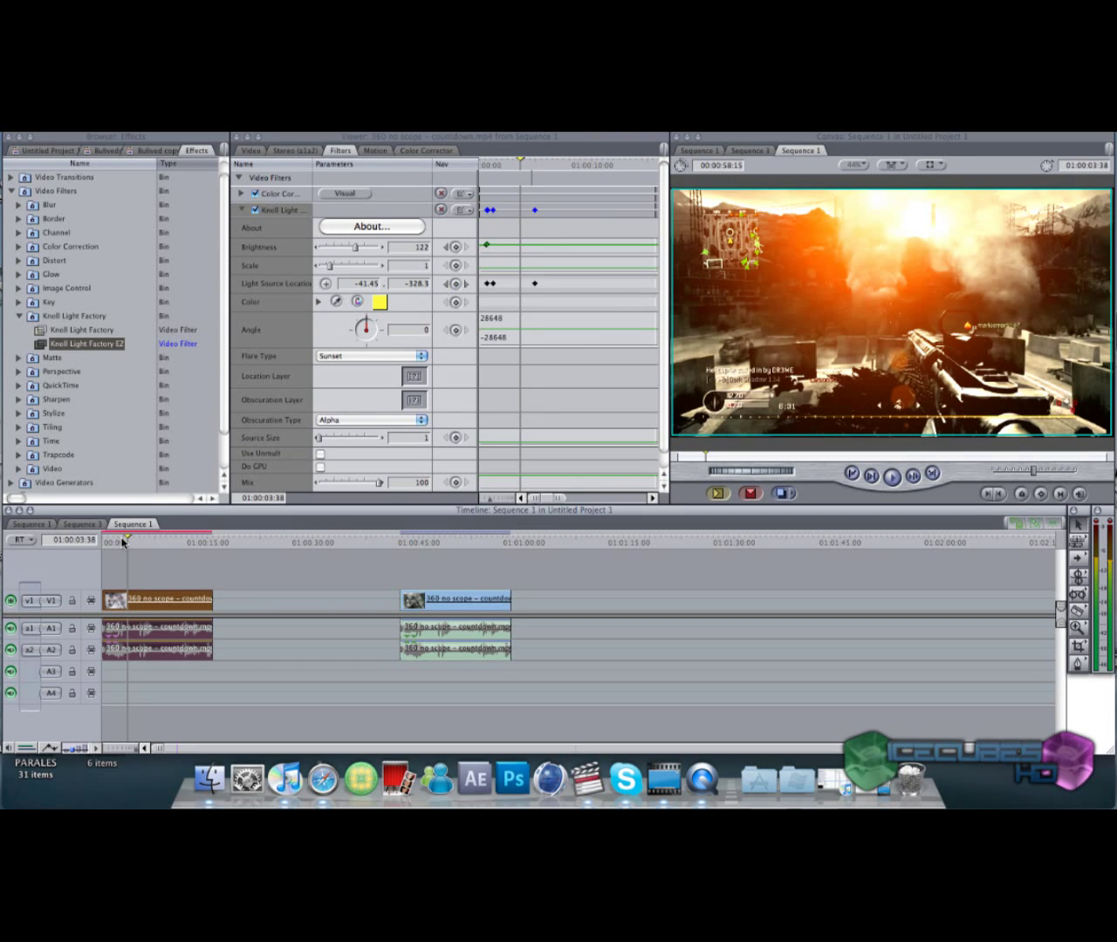
click(120, 542)
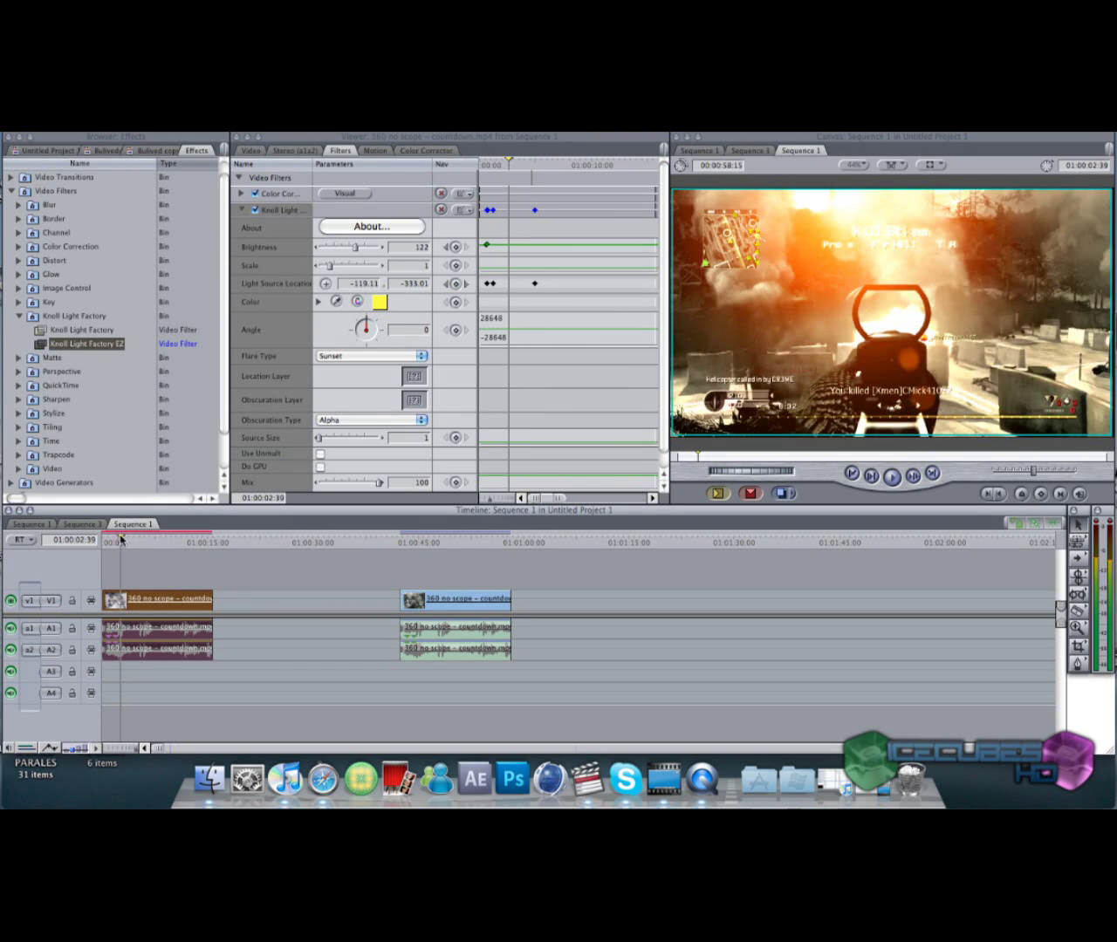
click(326, 284)
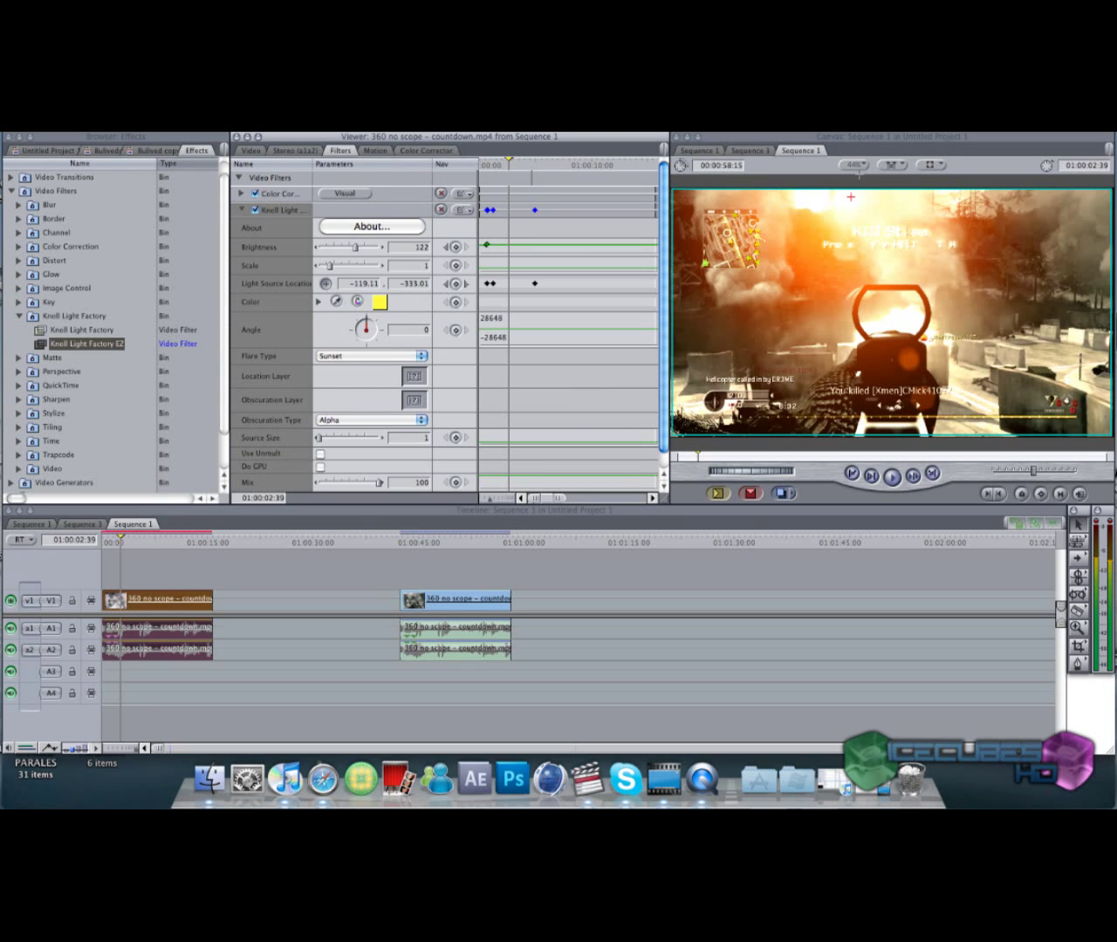
click(804, 202)
click(813, 200)
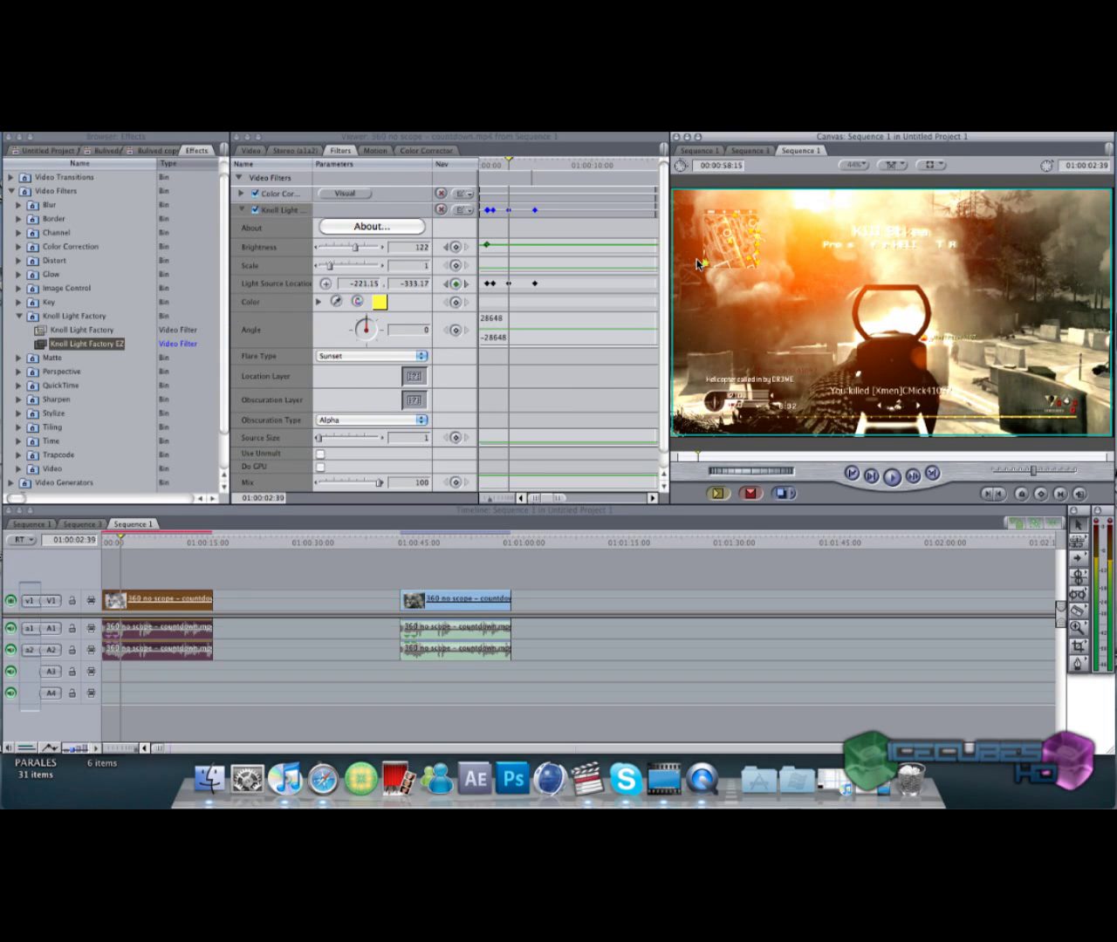
Step through and preview later frames to check the flare follows the sun.
key(Right)
key(Right)
key(Right)
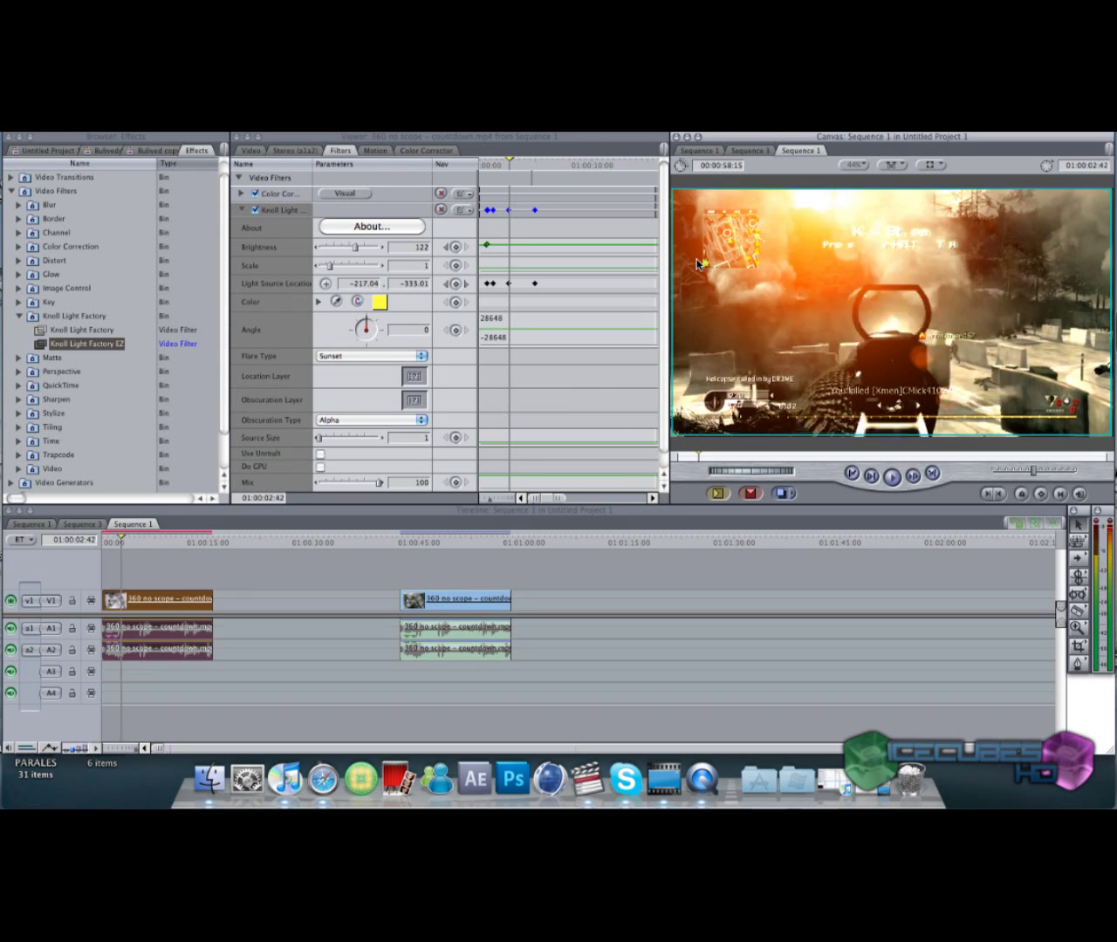
key(Right)
key(Right)
key(Right)
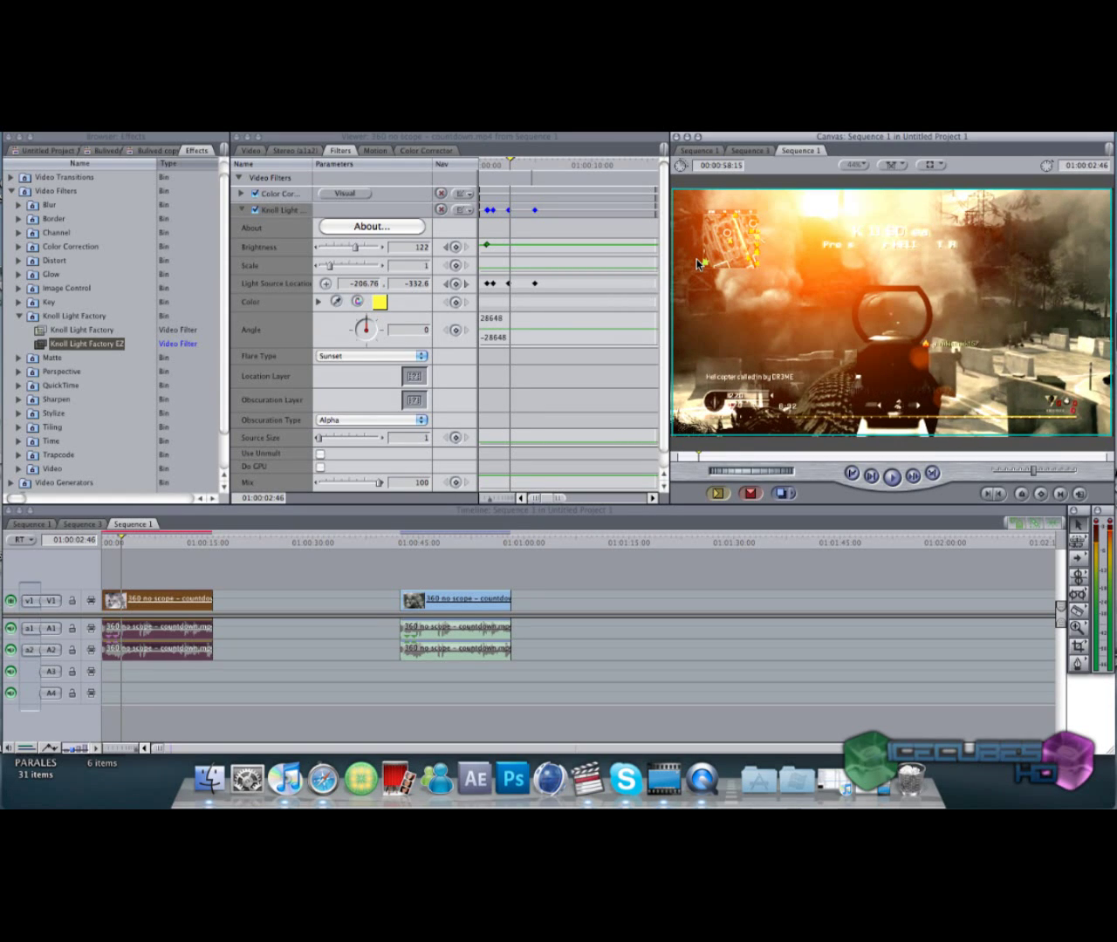
key(Right)
key(Right)
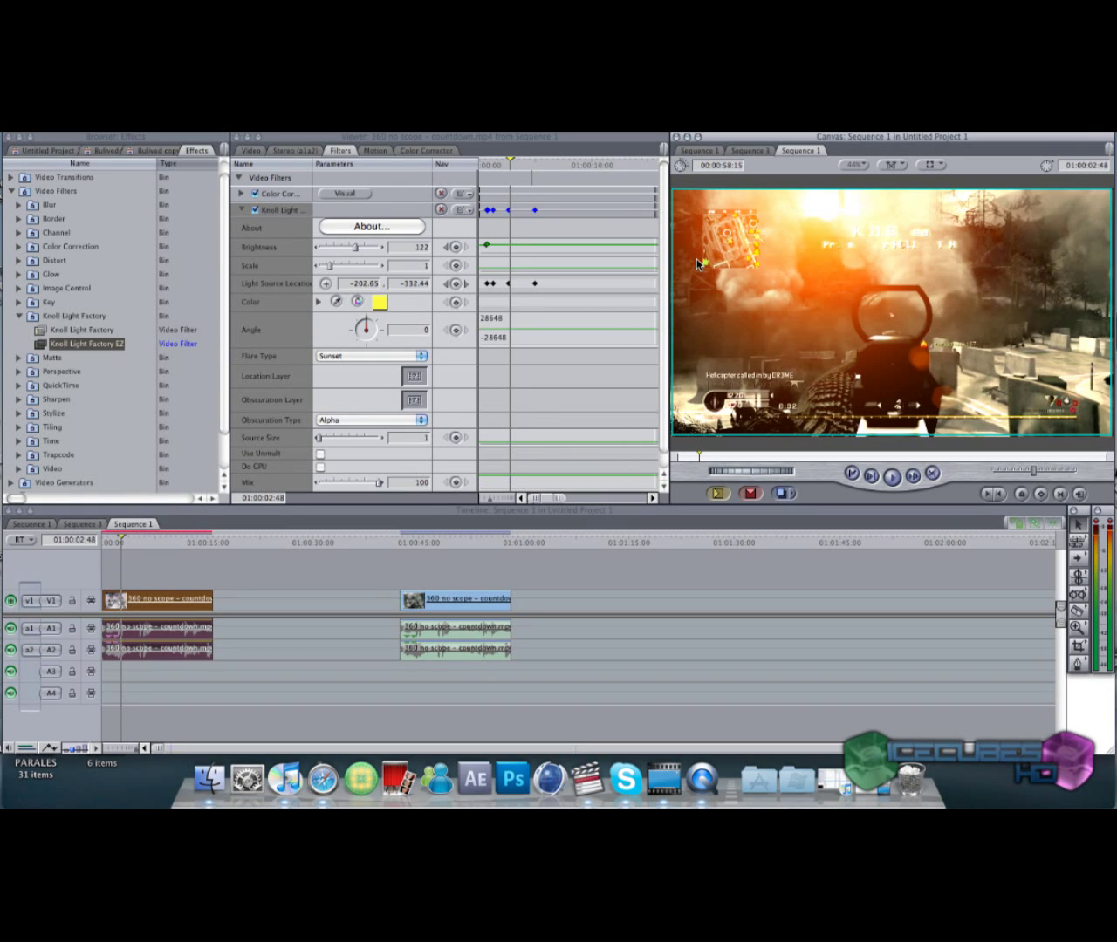
key(Right)
key(Right)
key(Right)
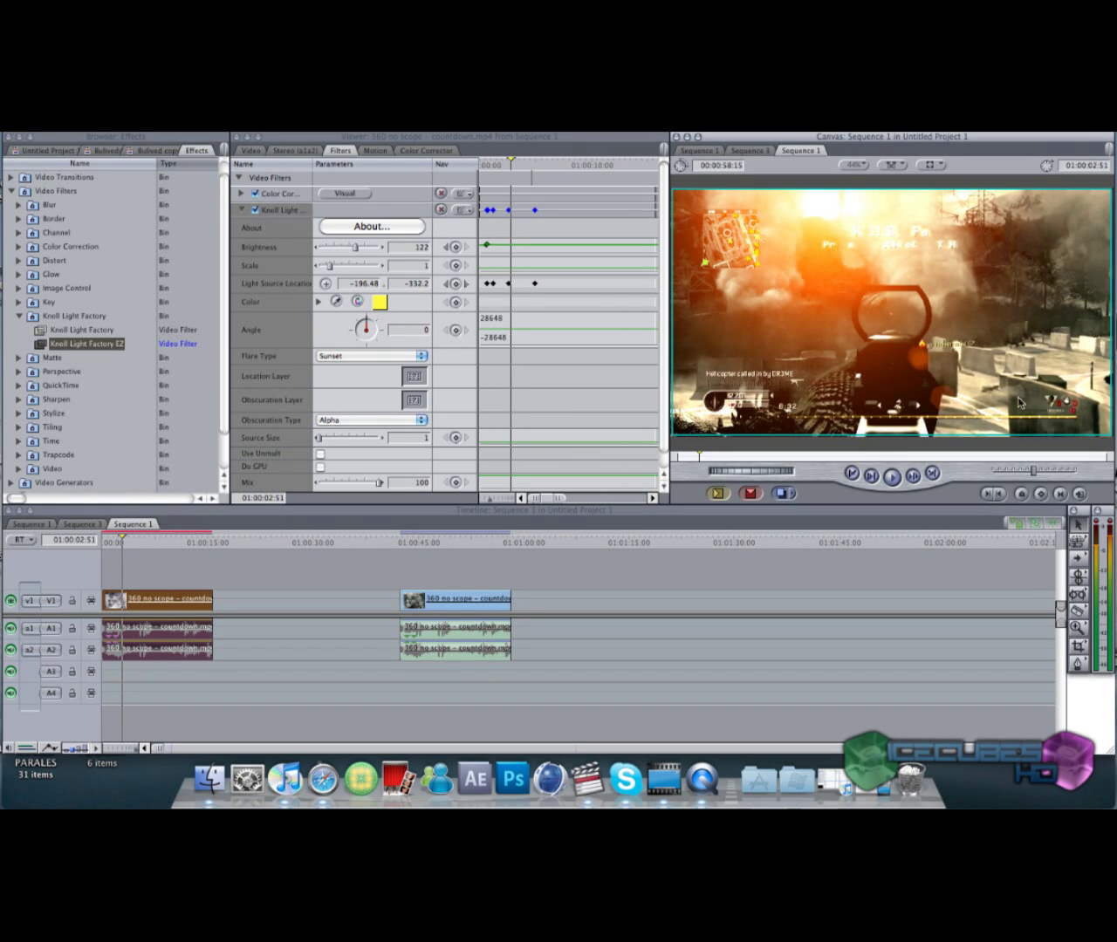
click(136, 547)
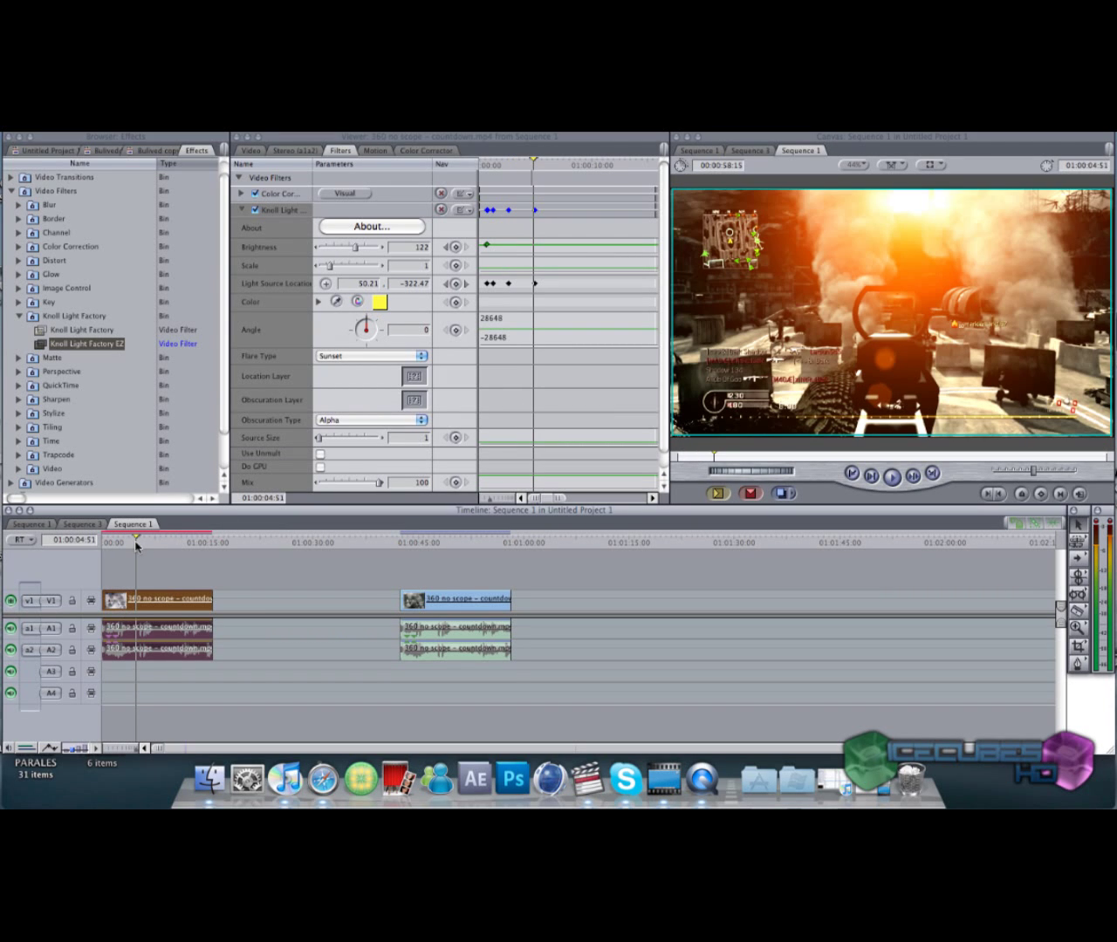
click(151, 544)
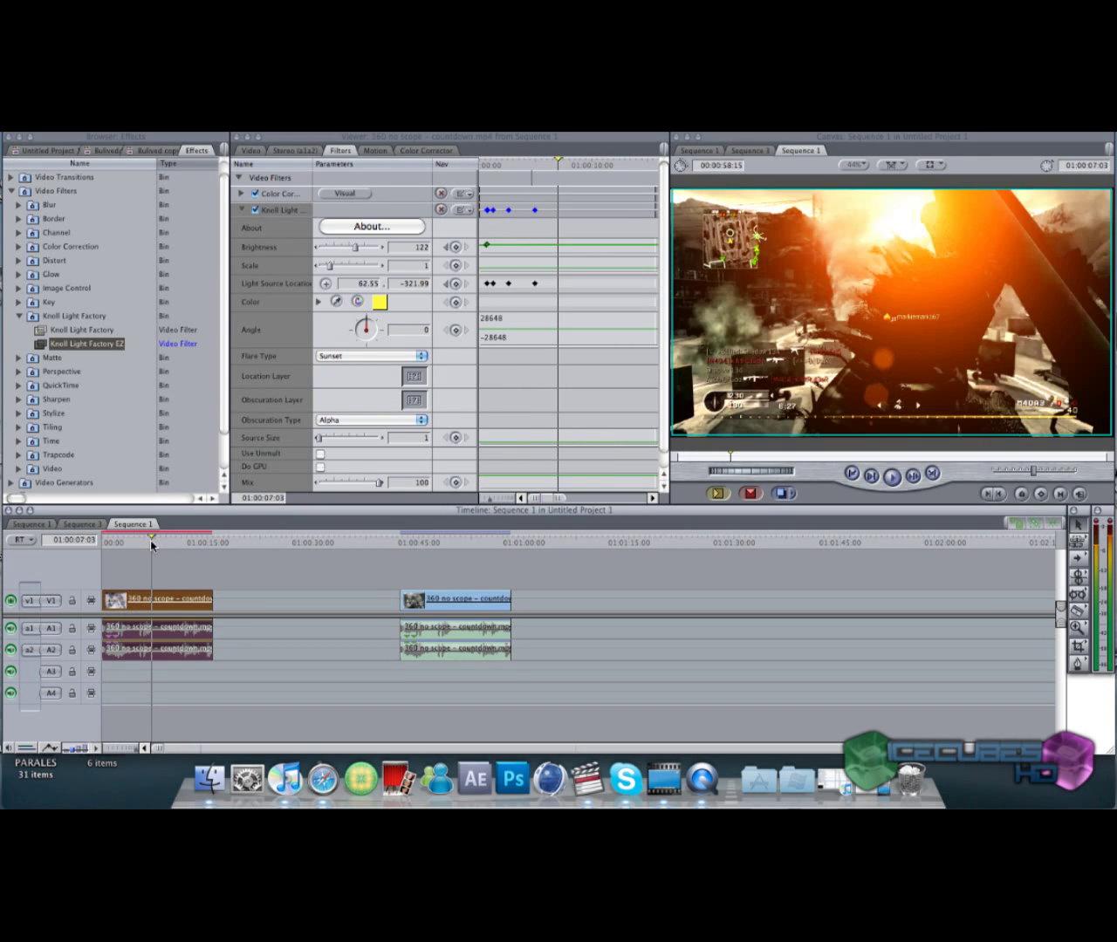
click(149, 544)
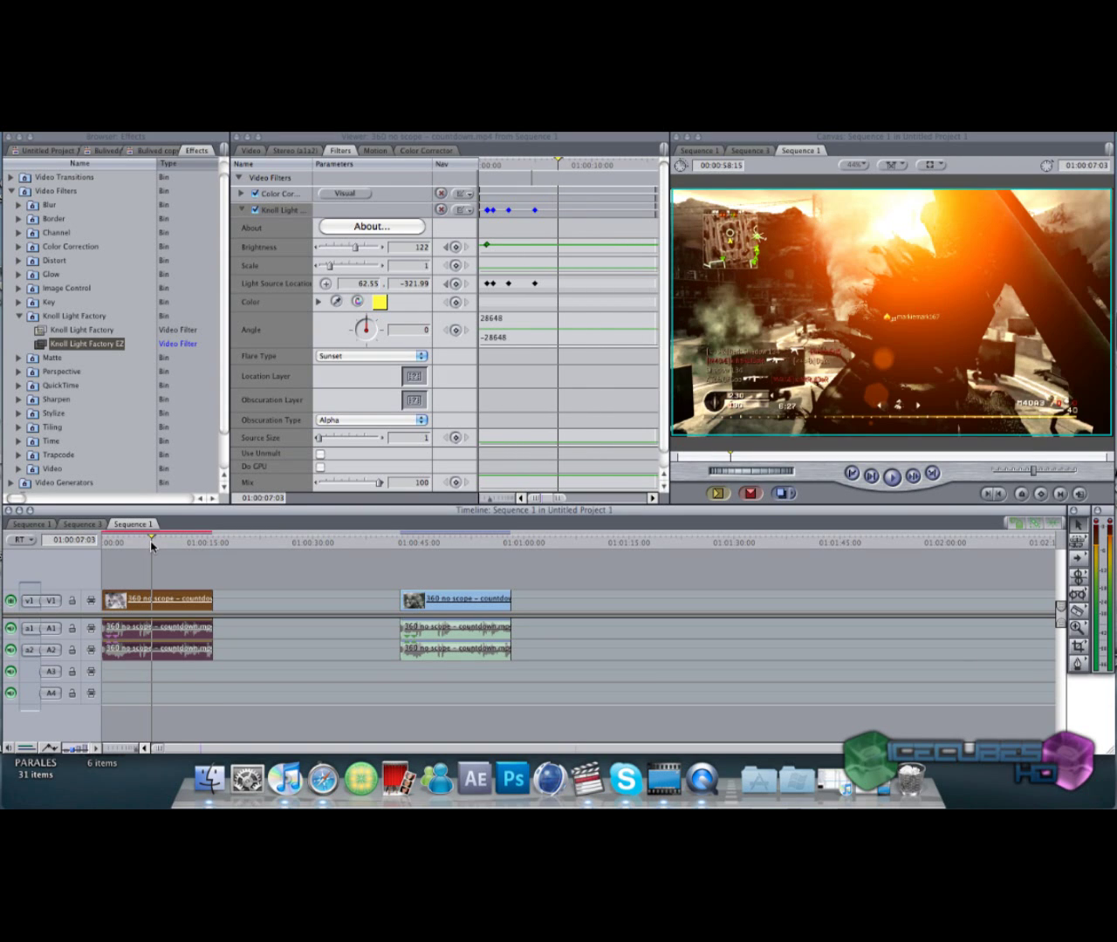
click(168, 544)
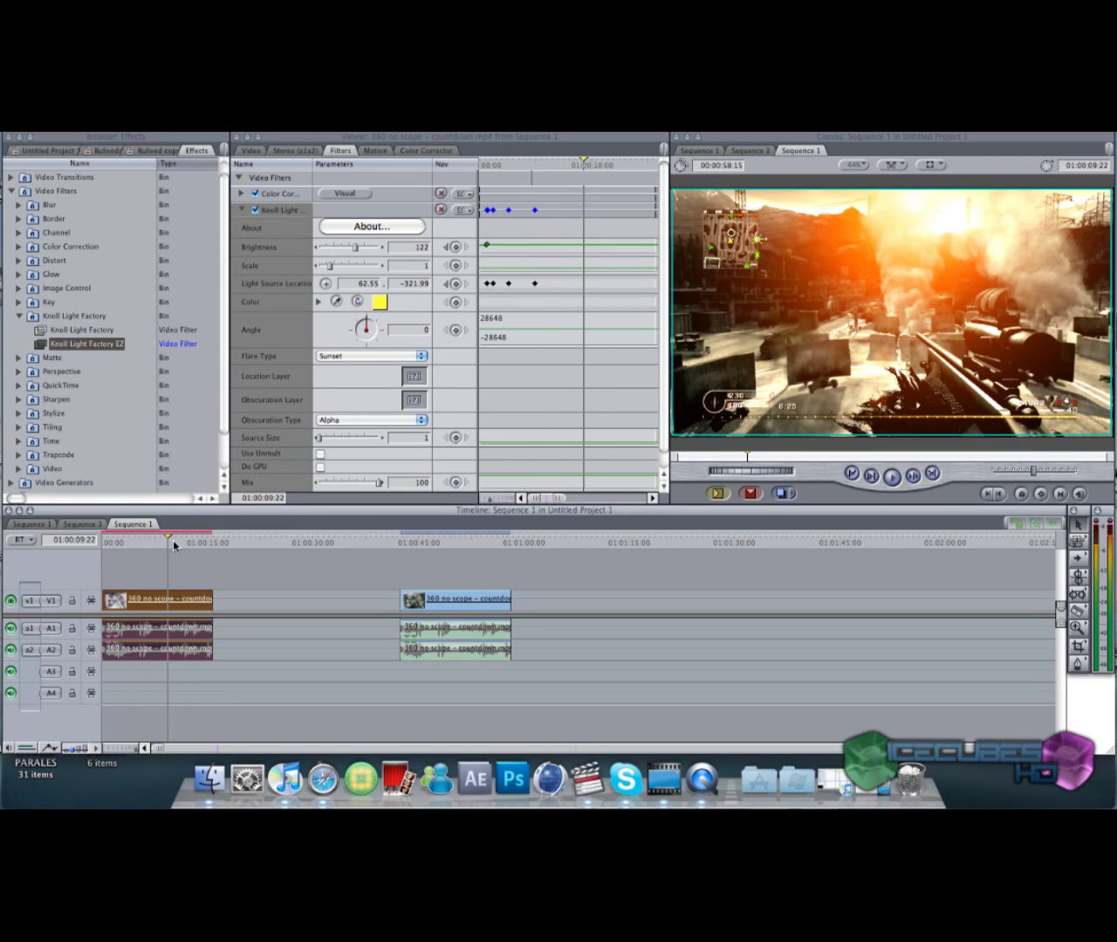
click(176, 545)
click(180, 544)
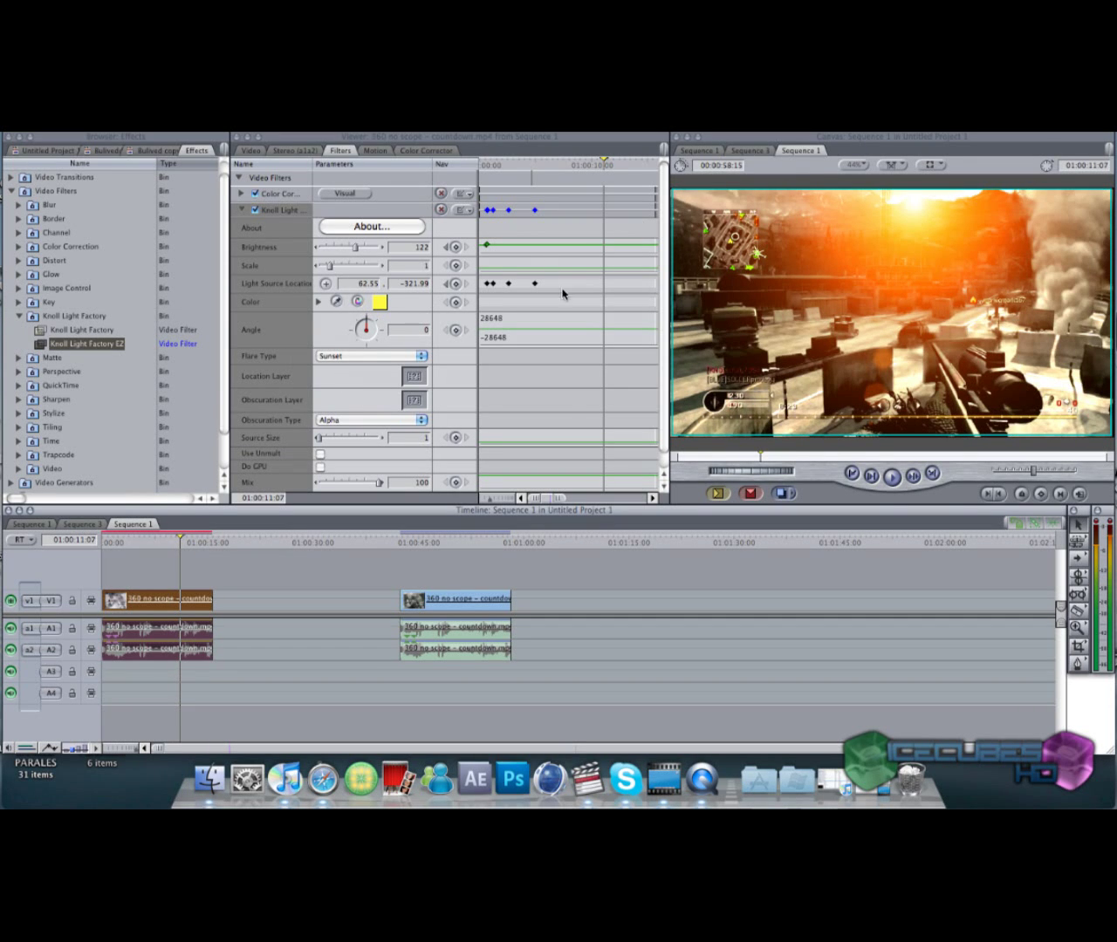
Add flare keyframes at the current frame, then place the light source on the sun a few frames later.
click(178, 544)
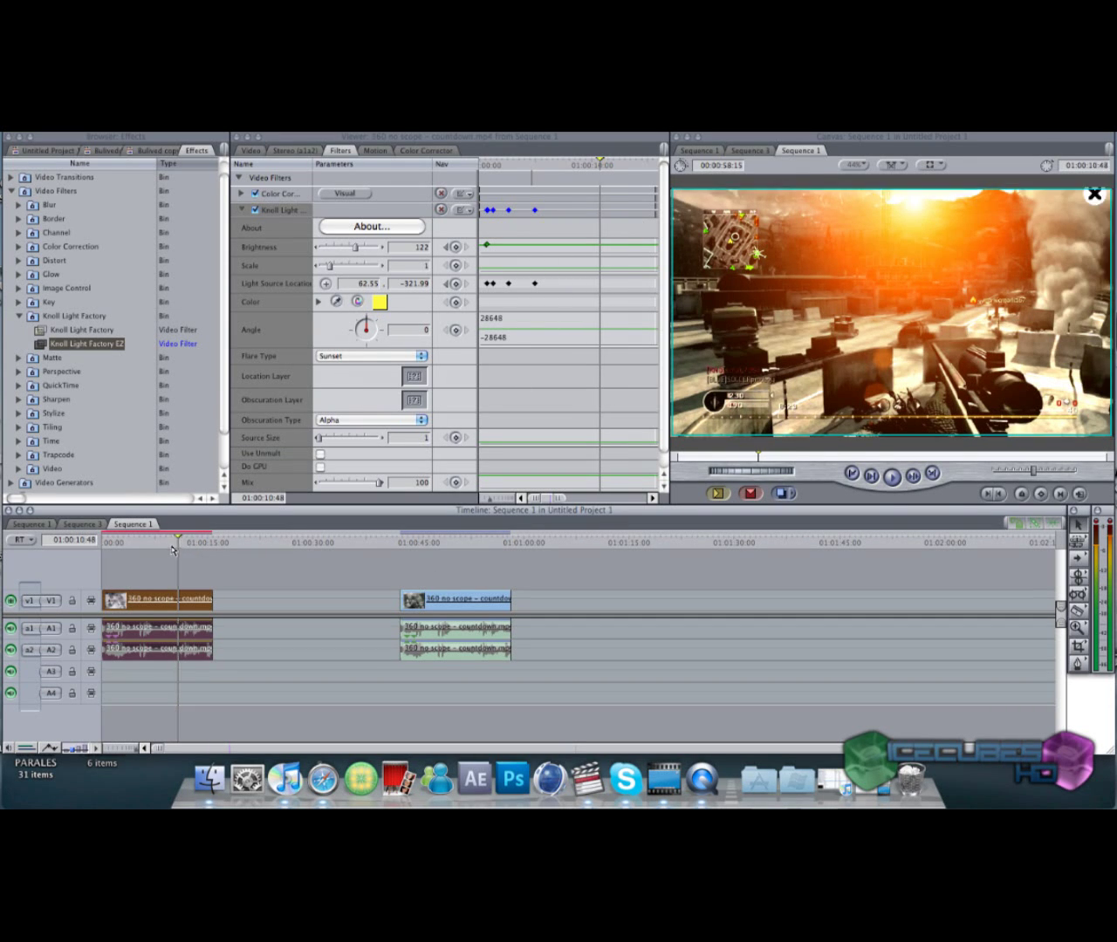
drag(174, 545, 174, 546)
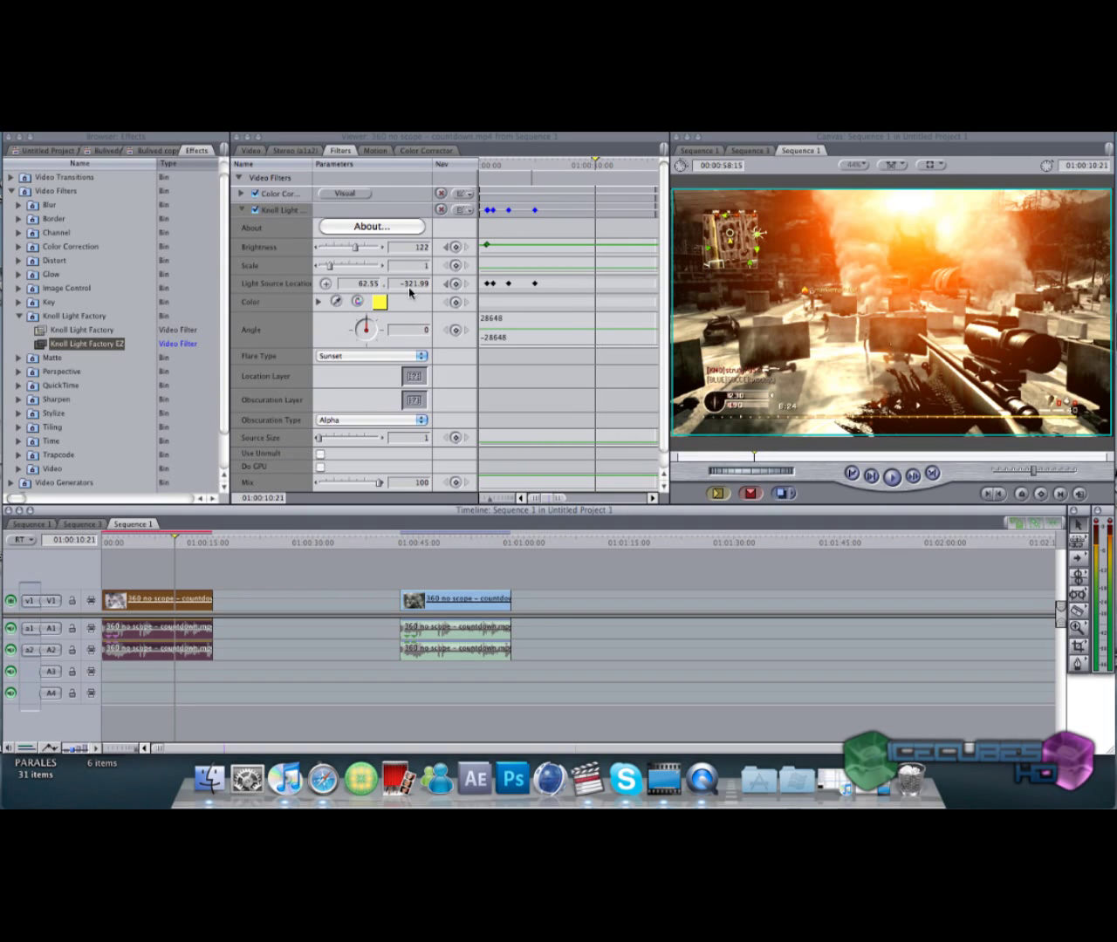
click(455, 283)
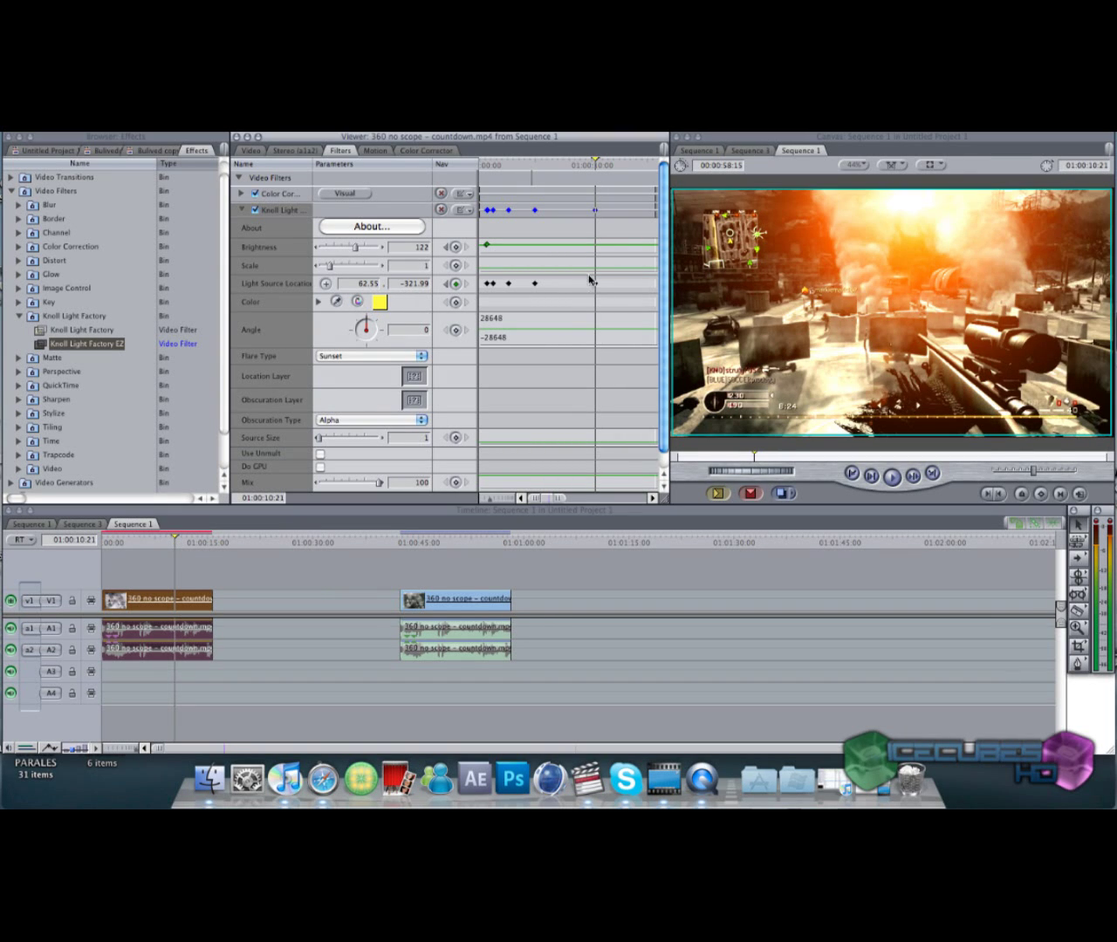
key(Right)
key(Right)
key(Right)
key(Right)
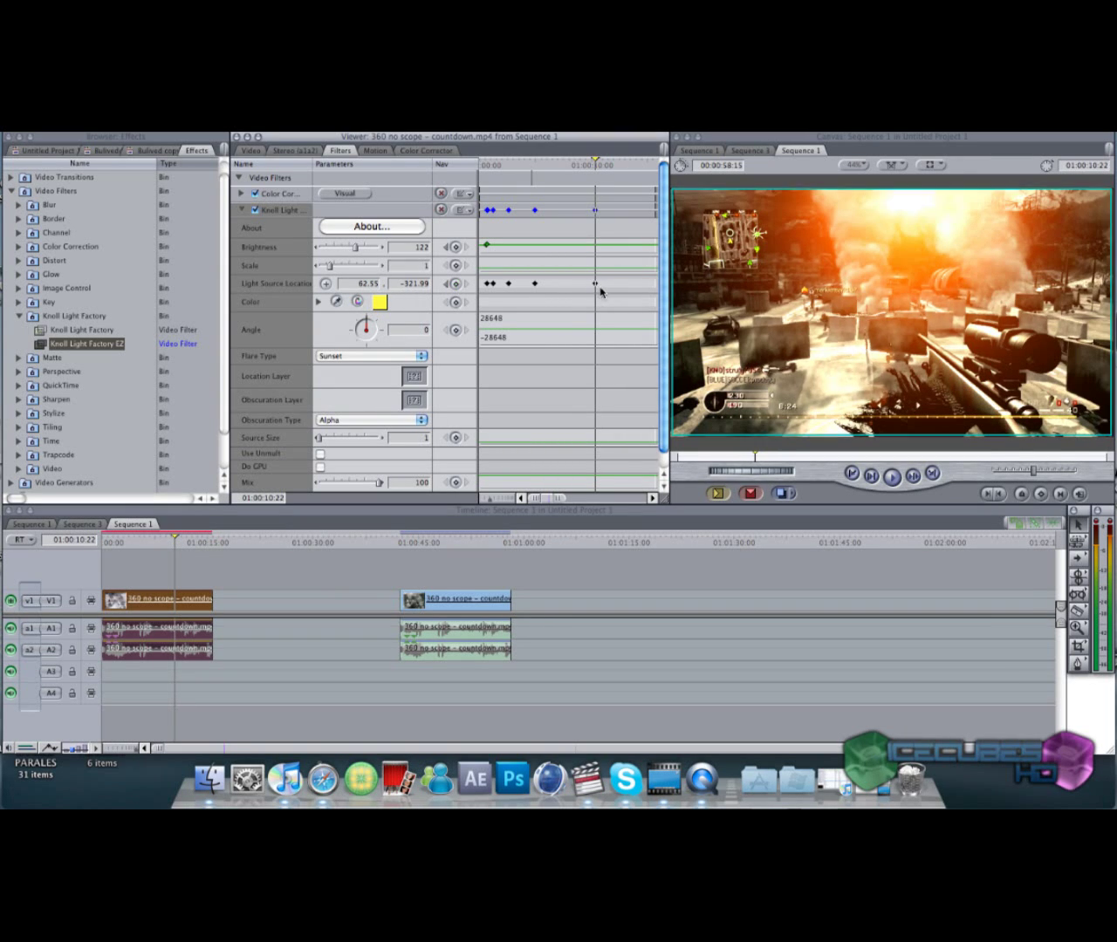
key(Right)
key(Right)
key(Right)
key(Right)
key(Right)
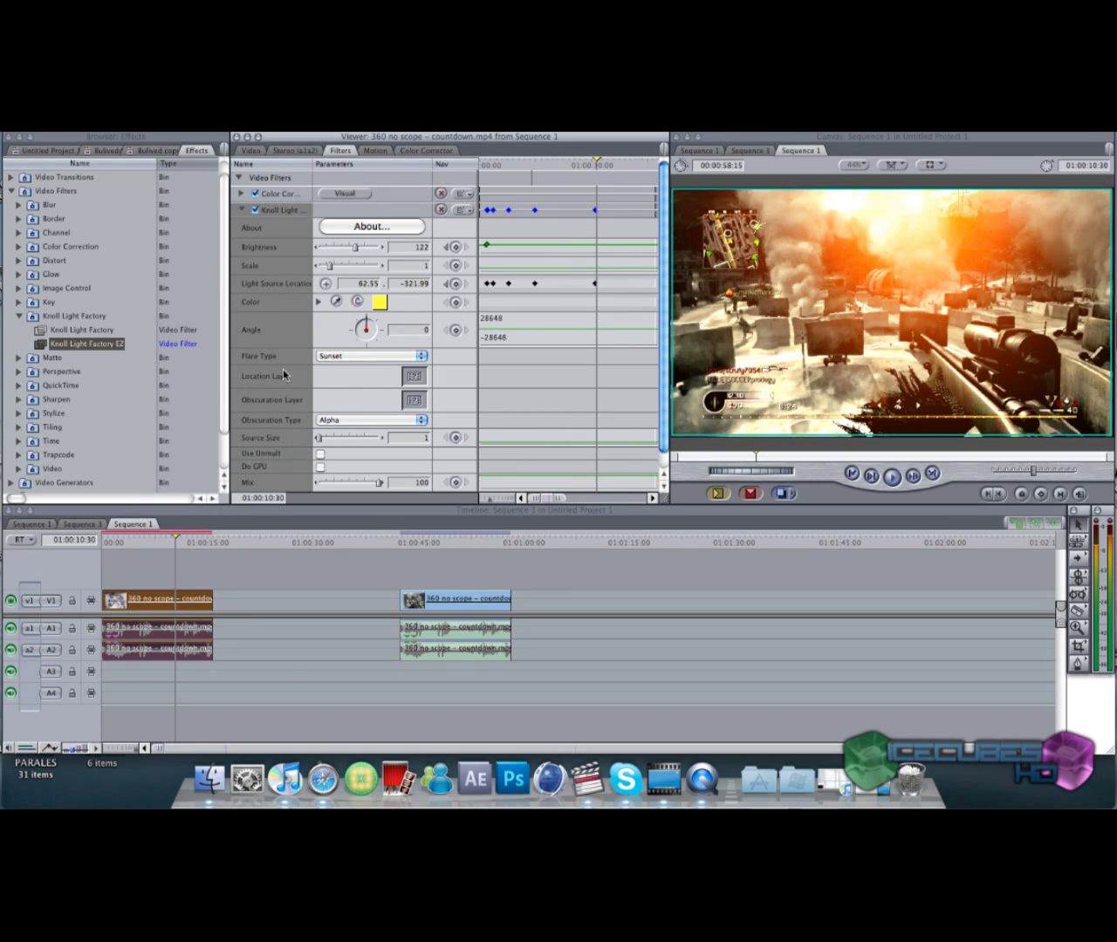
click(326, 284)
click(850, 214)
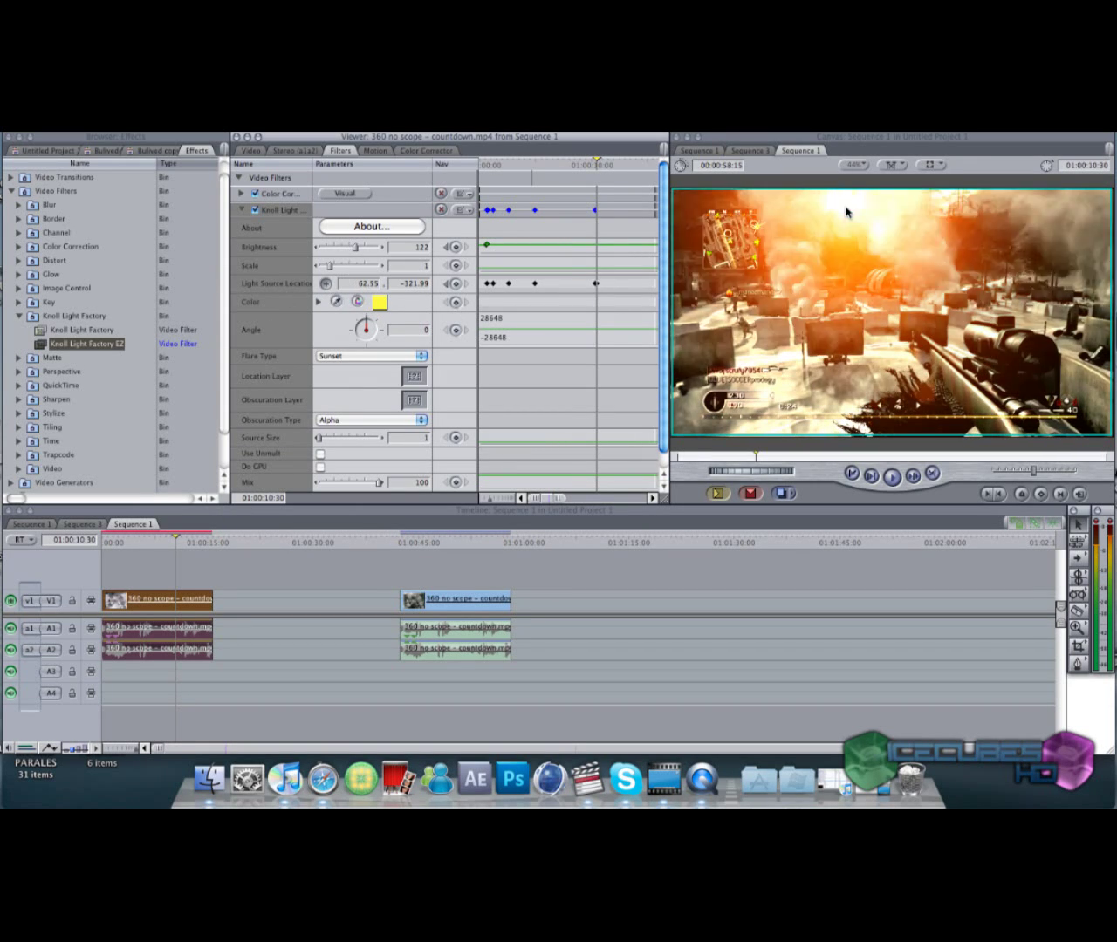
At 01:00:11:07, drag the light source past the right edge to 643.35, -563.48.
click(180, 545)
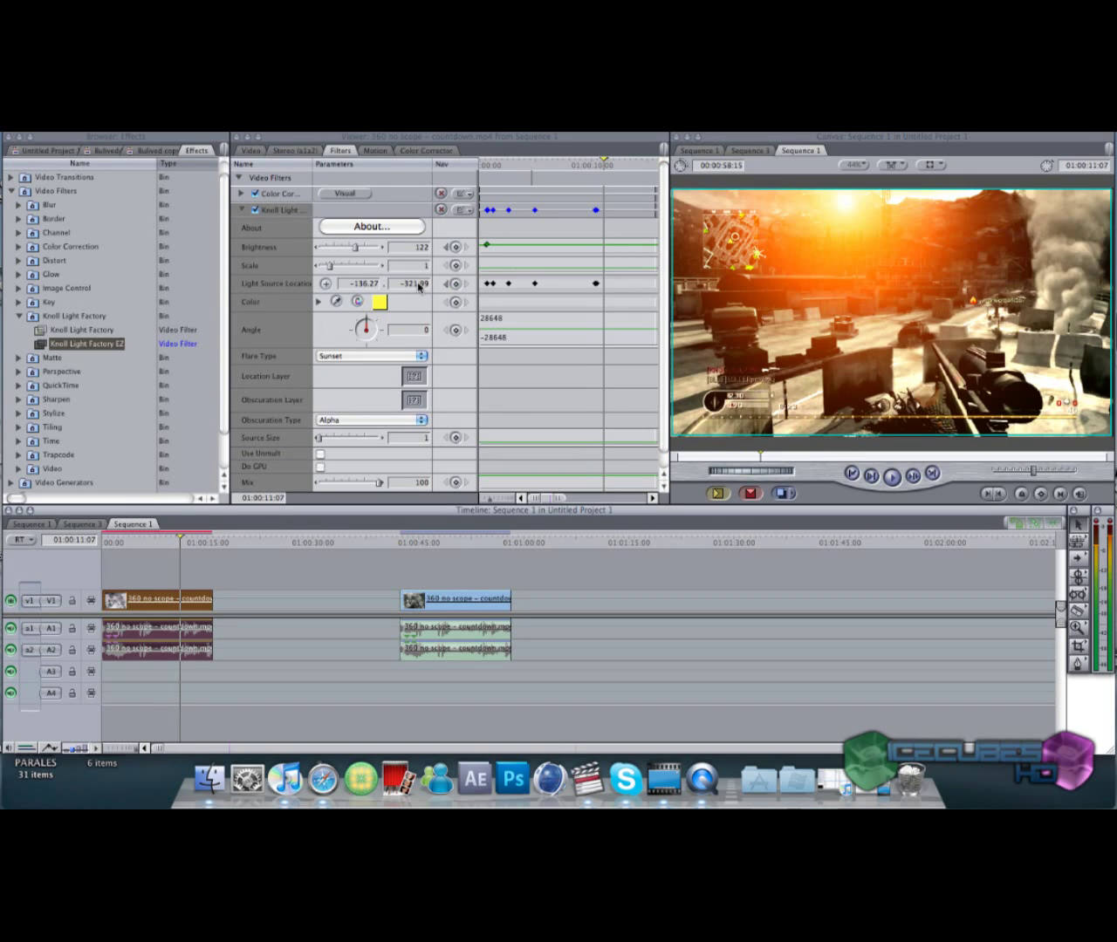
click(325, 284)
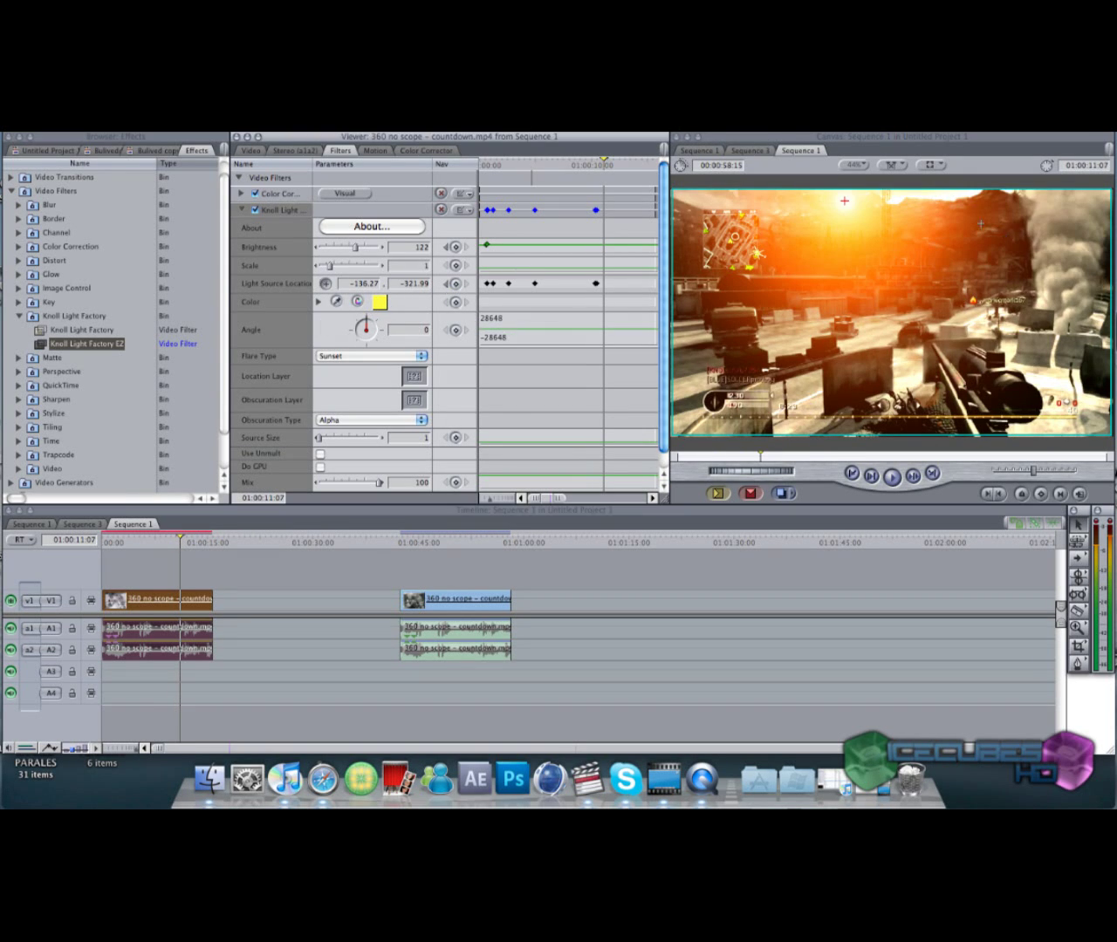
drag(846, 202, 1114, 203)
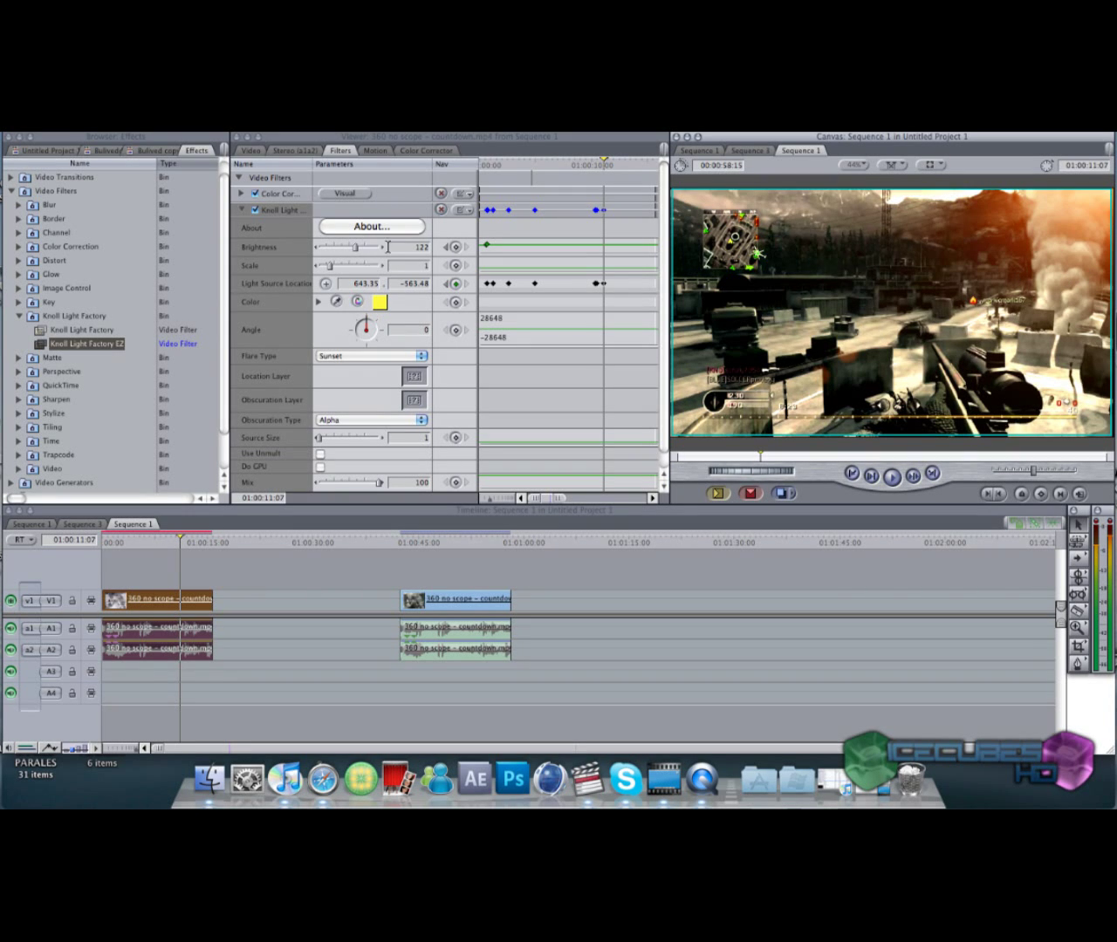
At the 01:00:11:07 keyframe, raise the Sunset flare brightness to 143 and preview it.
click(596, 164)
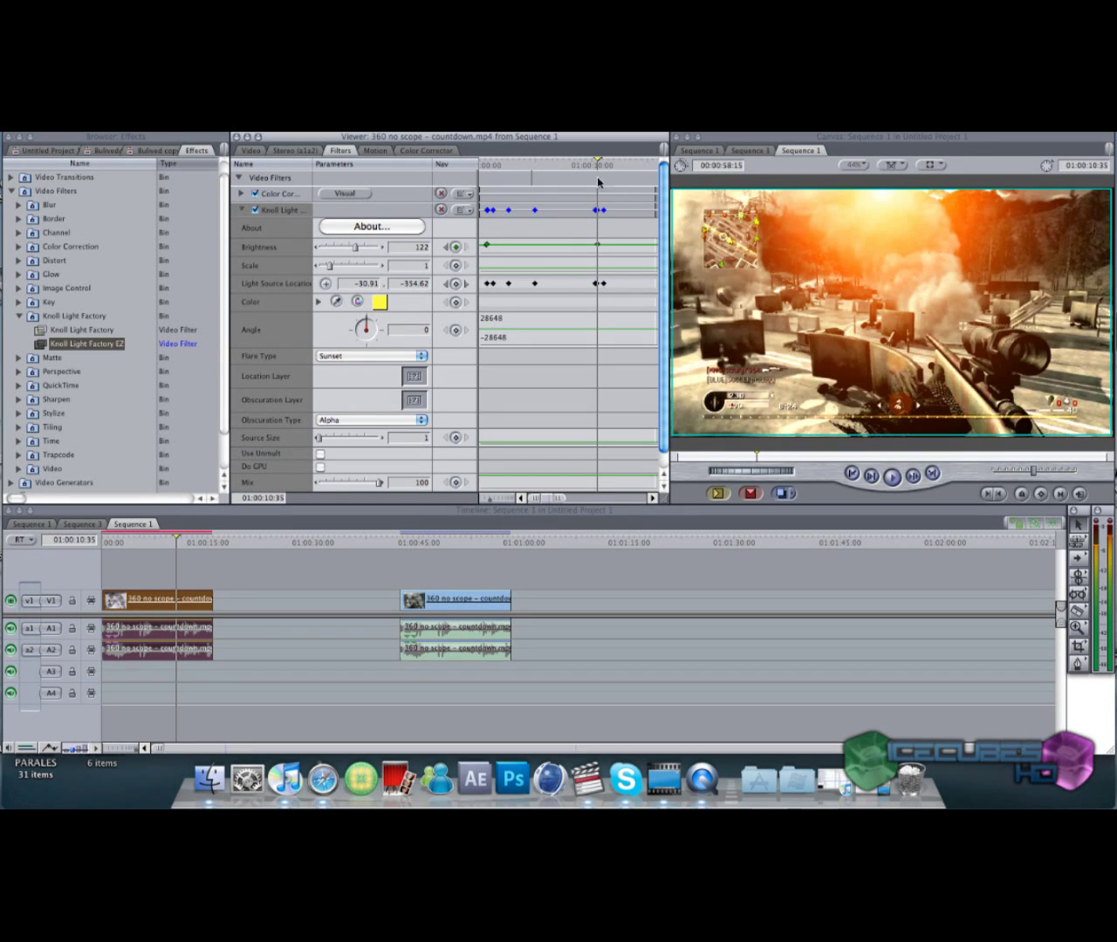
click(606, 164)
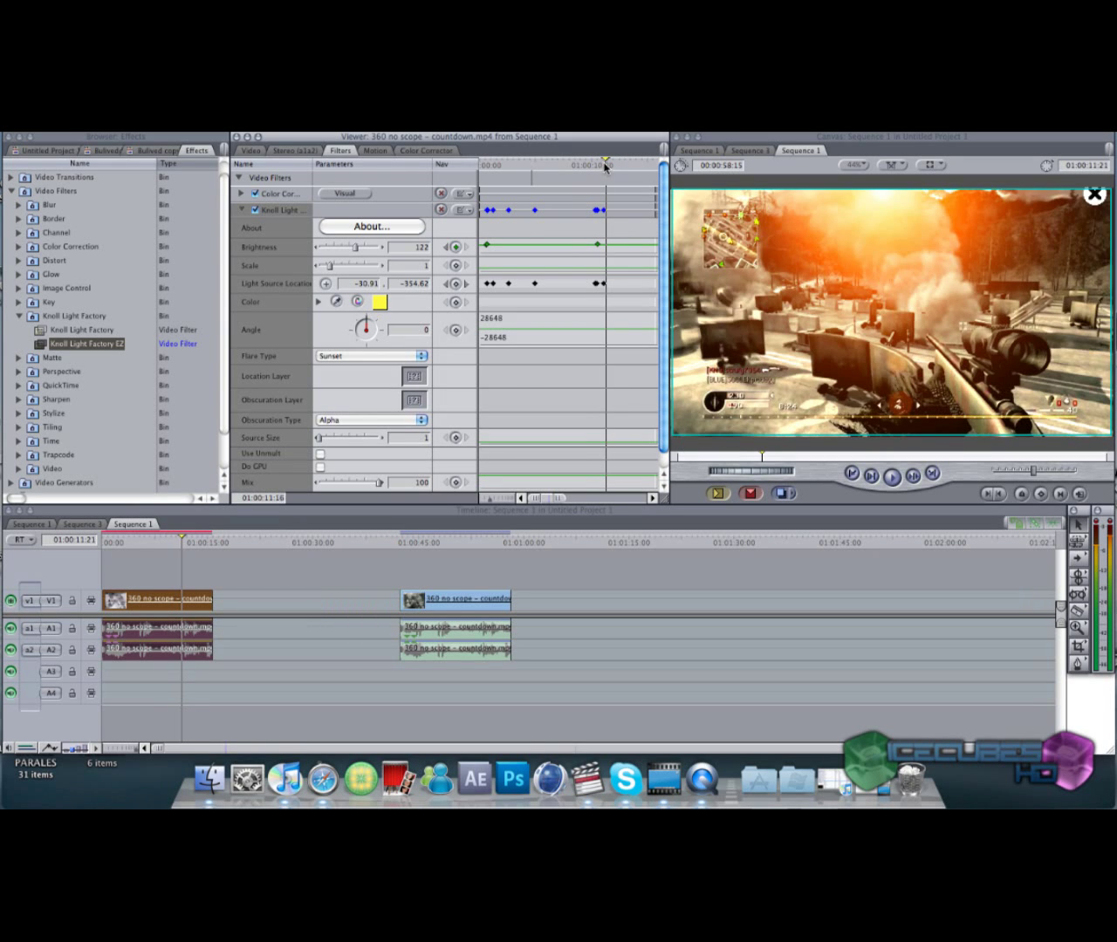
mouse_move(354, 248)
mouse_down()
mouse_move(372, 249)
mouse_move(361, 250)
mouse_up()
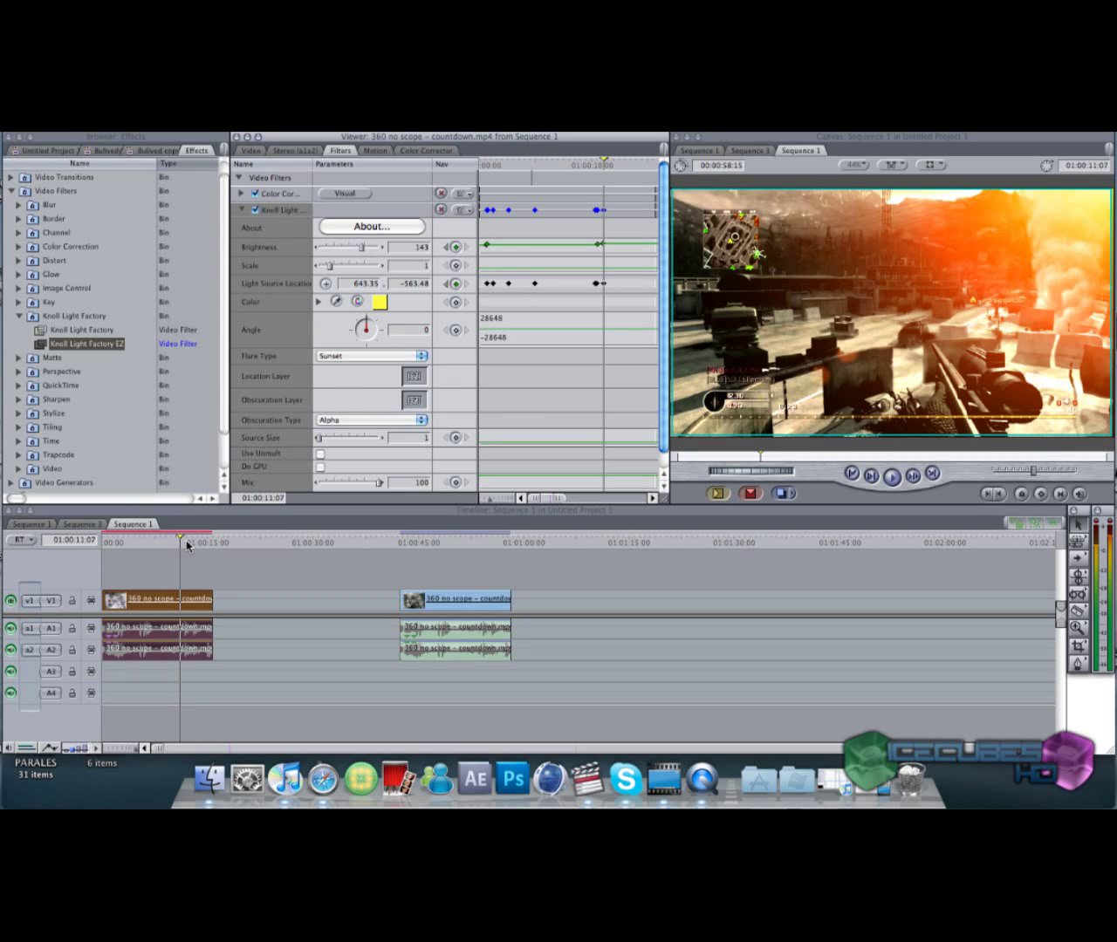
drag(187, 545, 181, 544)
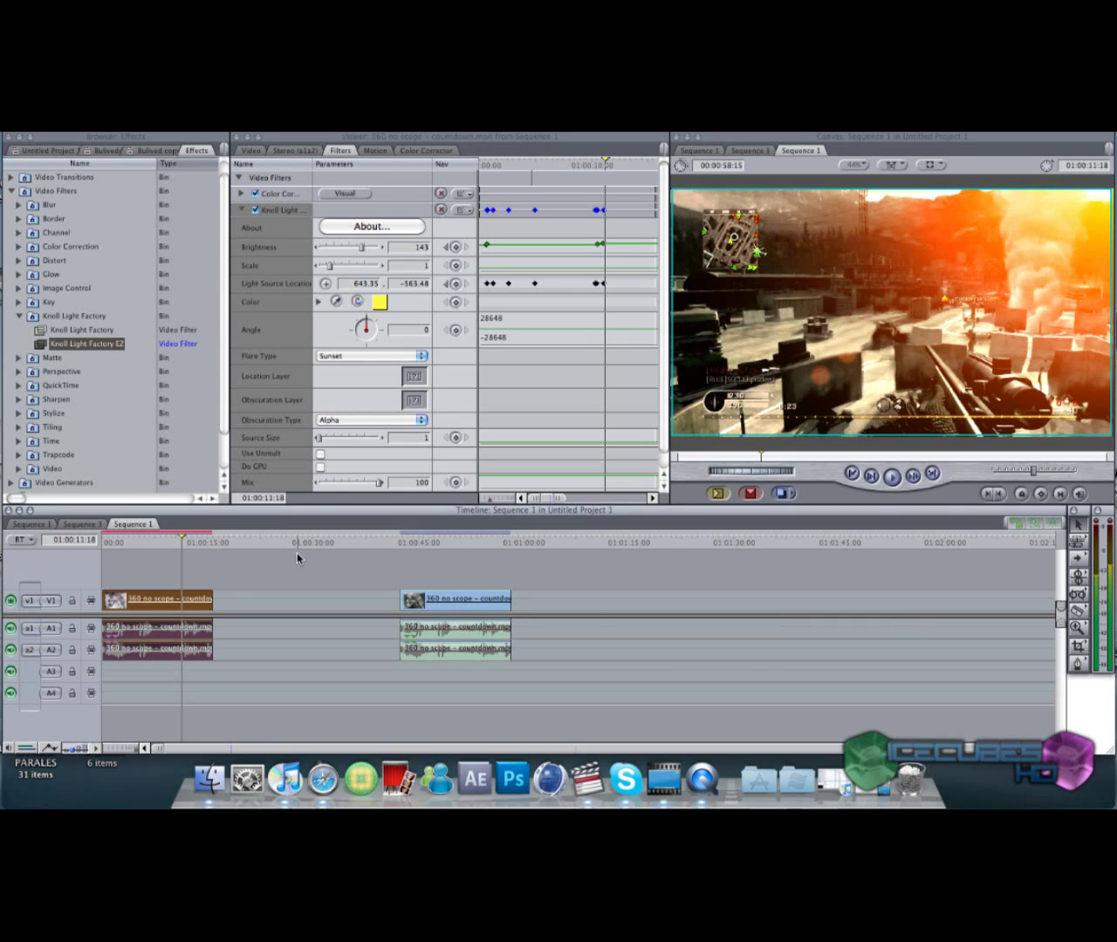
Play the second gameplay clip from just before its start, then return to 01:00:55:30.
click(401, 542)
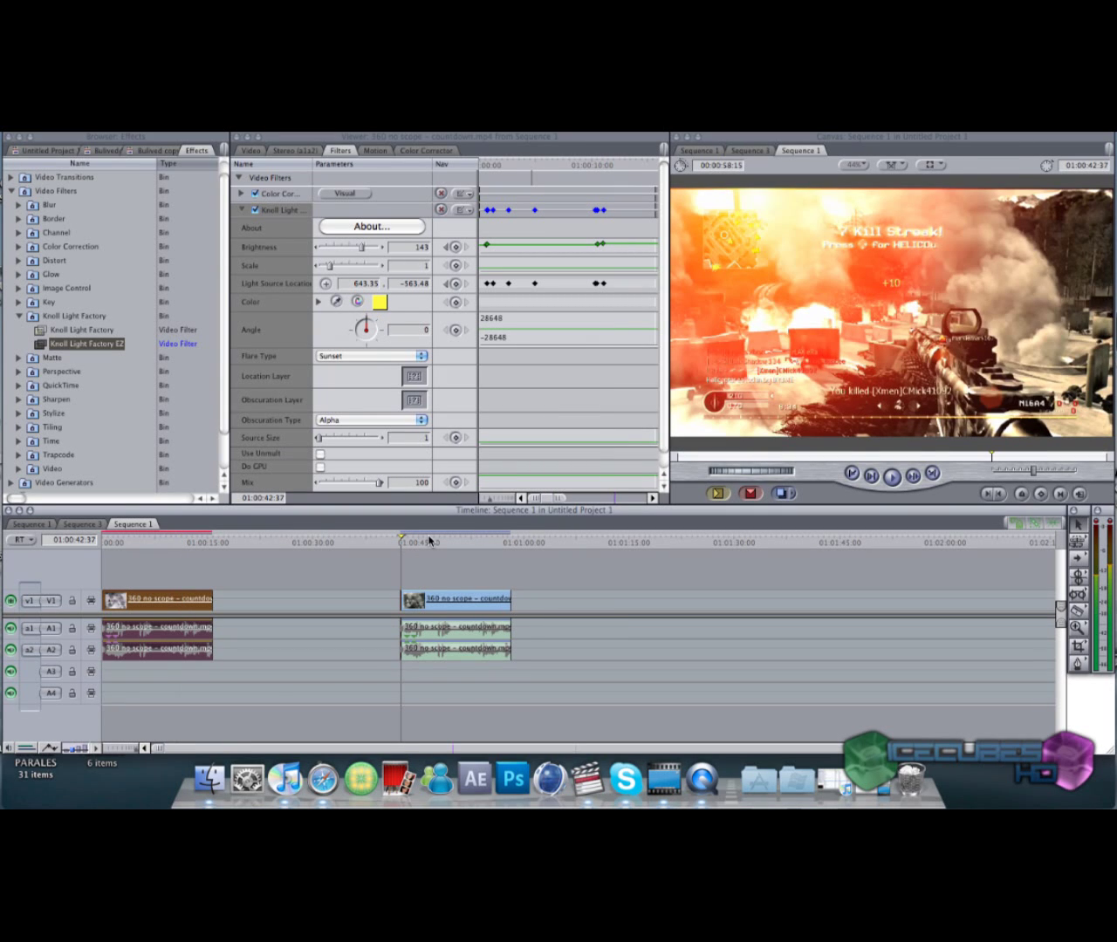
key(Left)
key(Left)
key(Left)
key(Left)
key(Left)
key(Left)
key(Left)
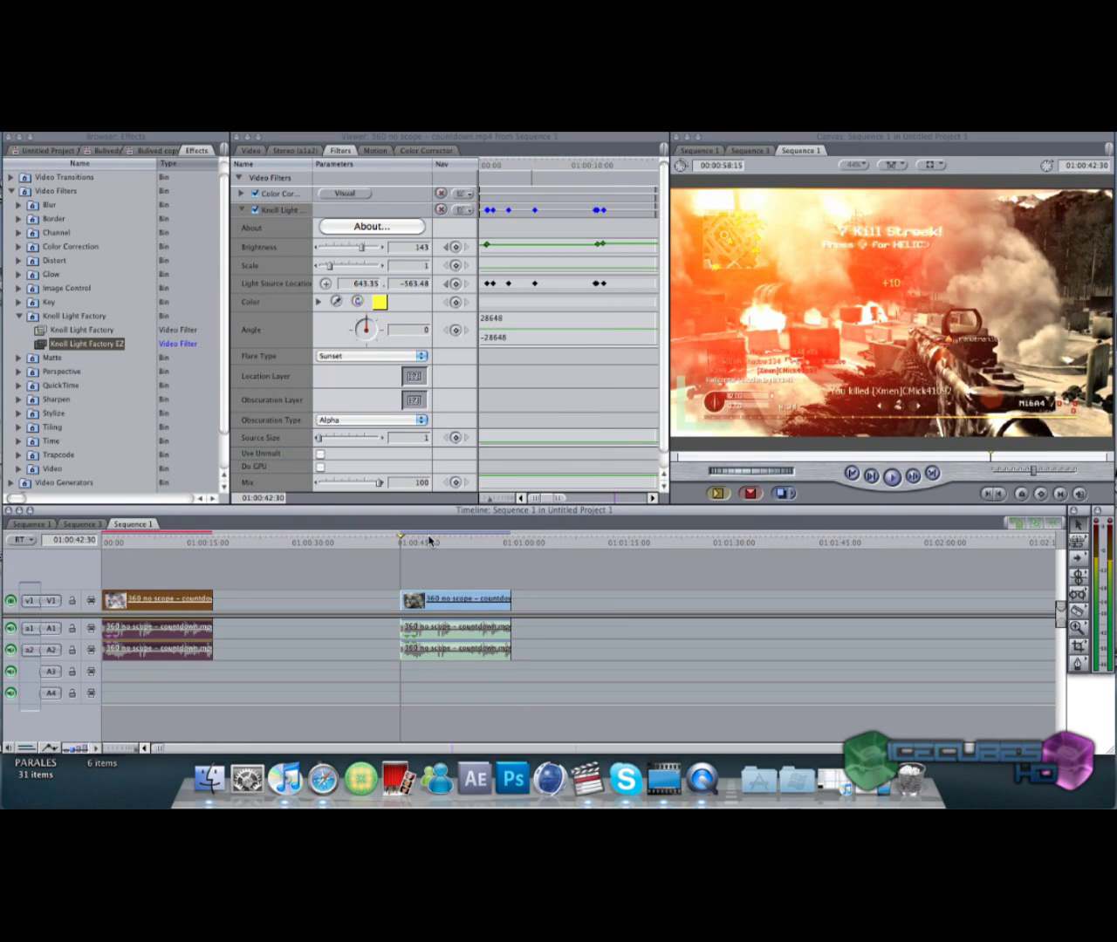
key(space)
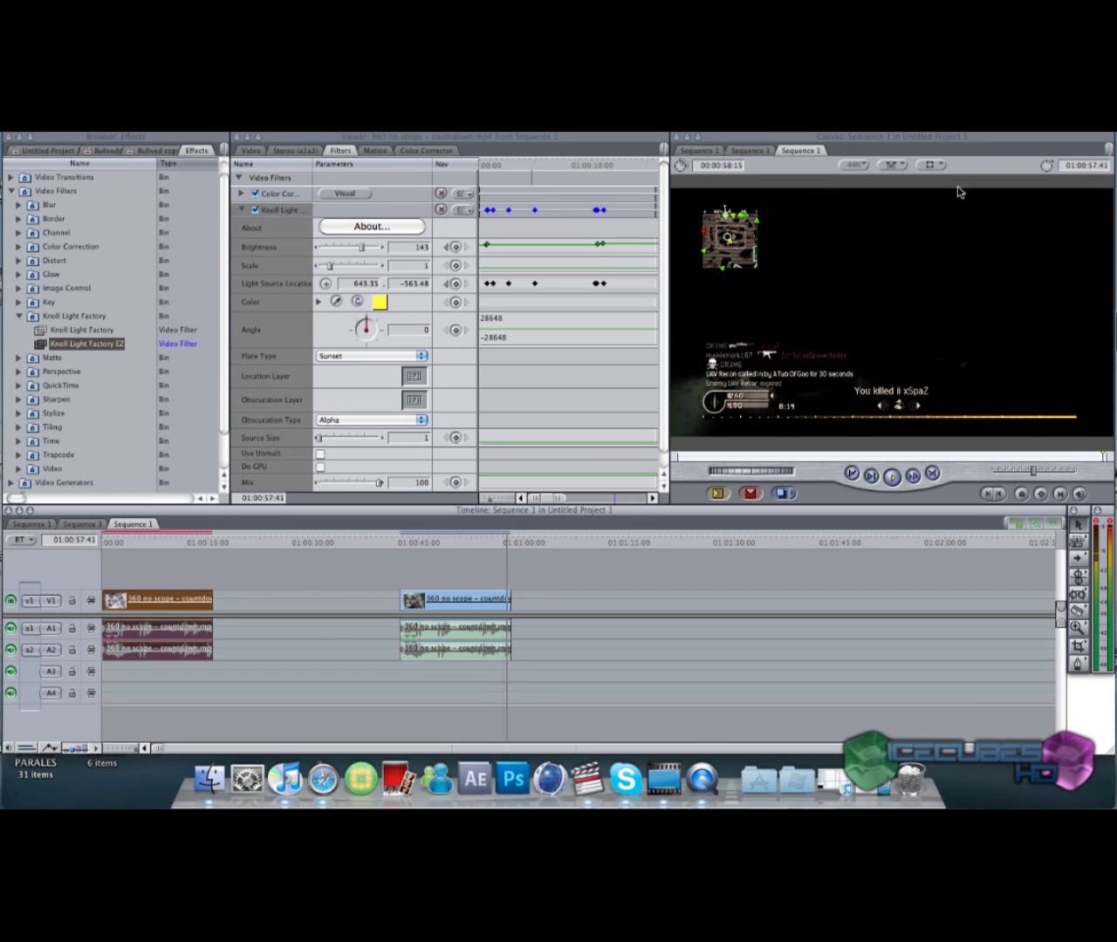
click(492, 542)
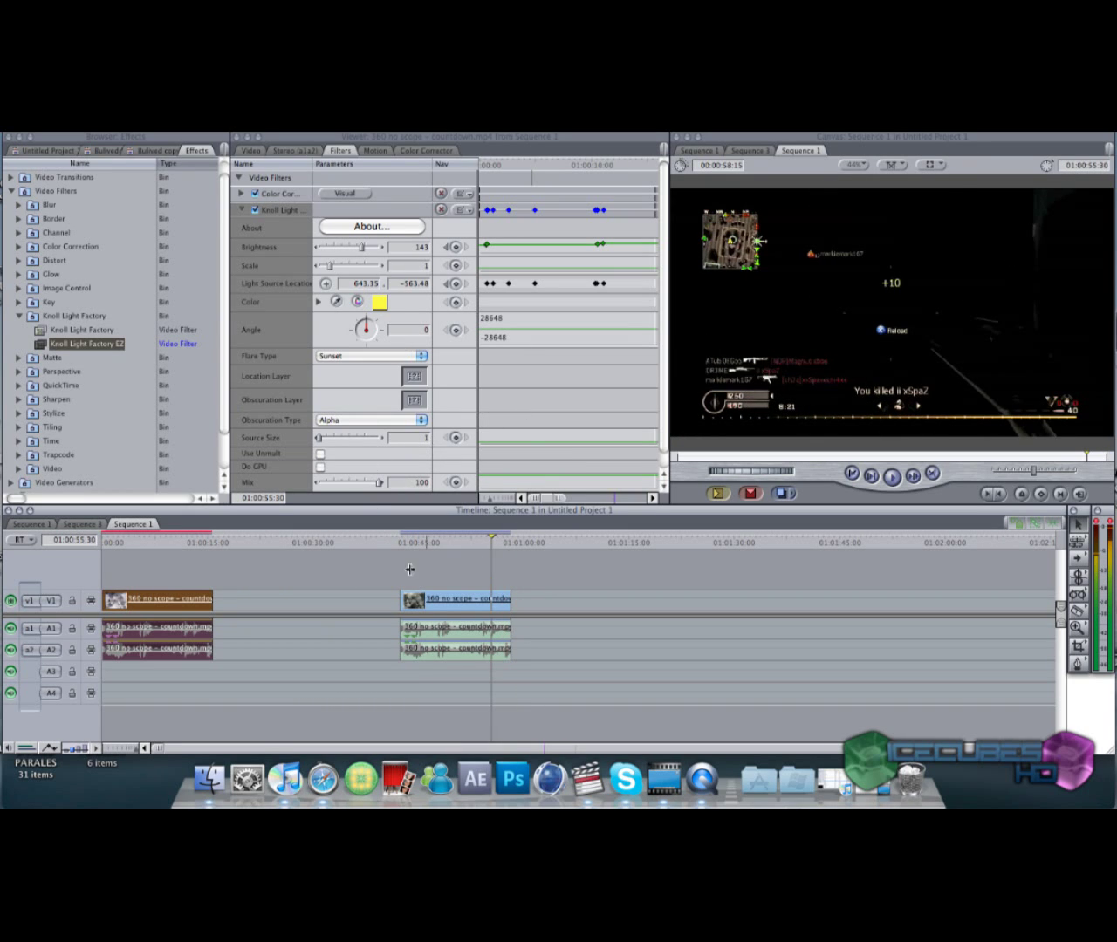
Open the second clip's Knoll Light Factory settings and try flare brightness 112, then 0.
double_click(445, 609)
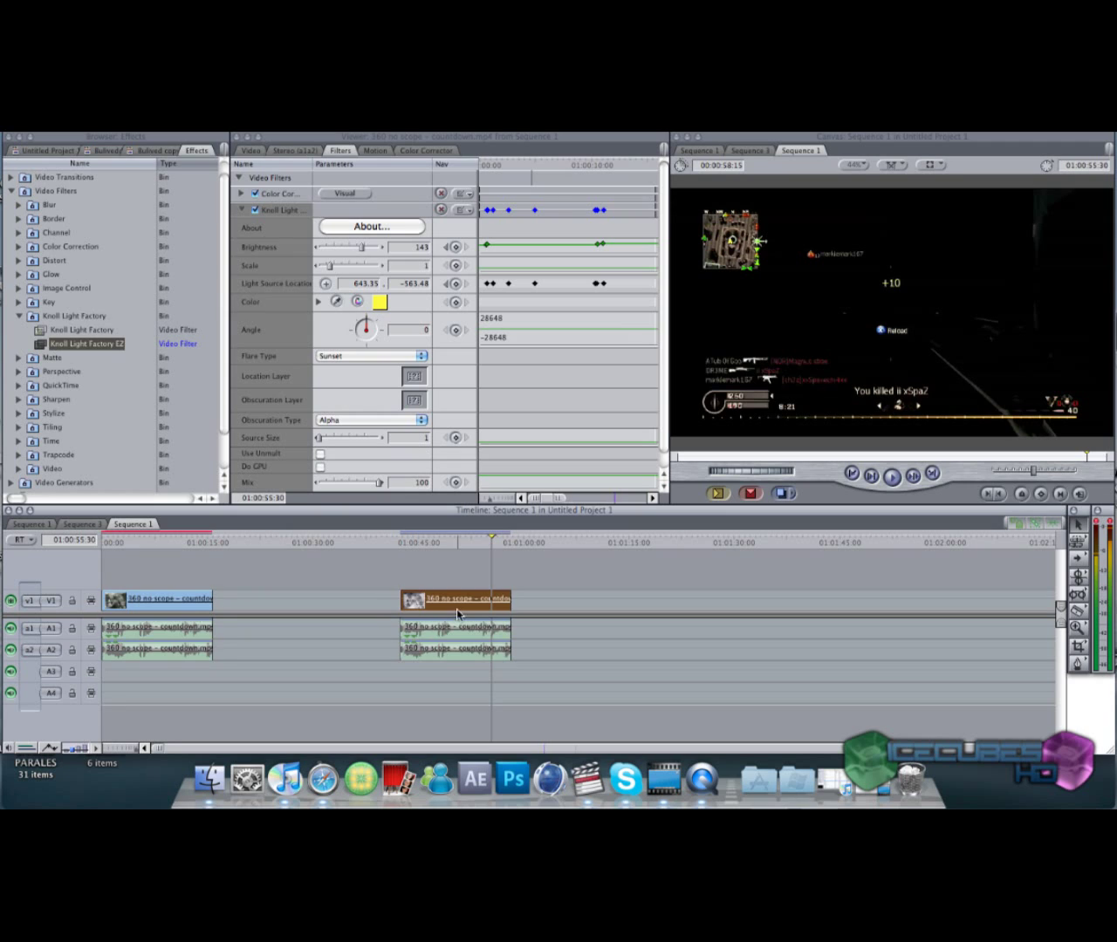
click(352, 248)
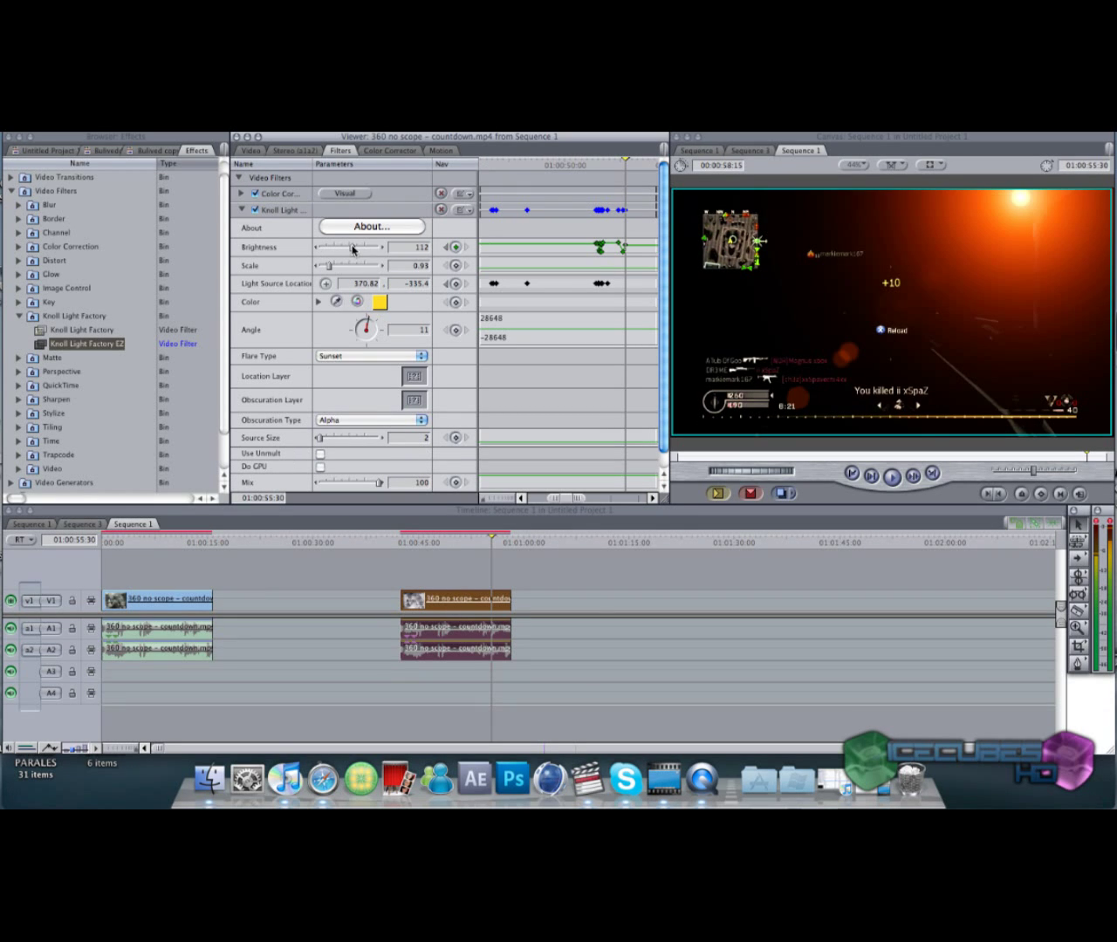
drag(352, 249, 289, 248)
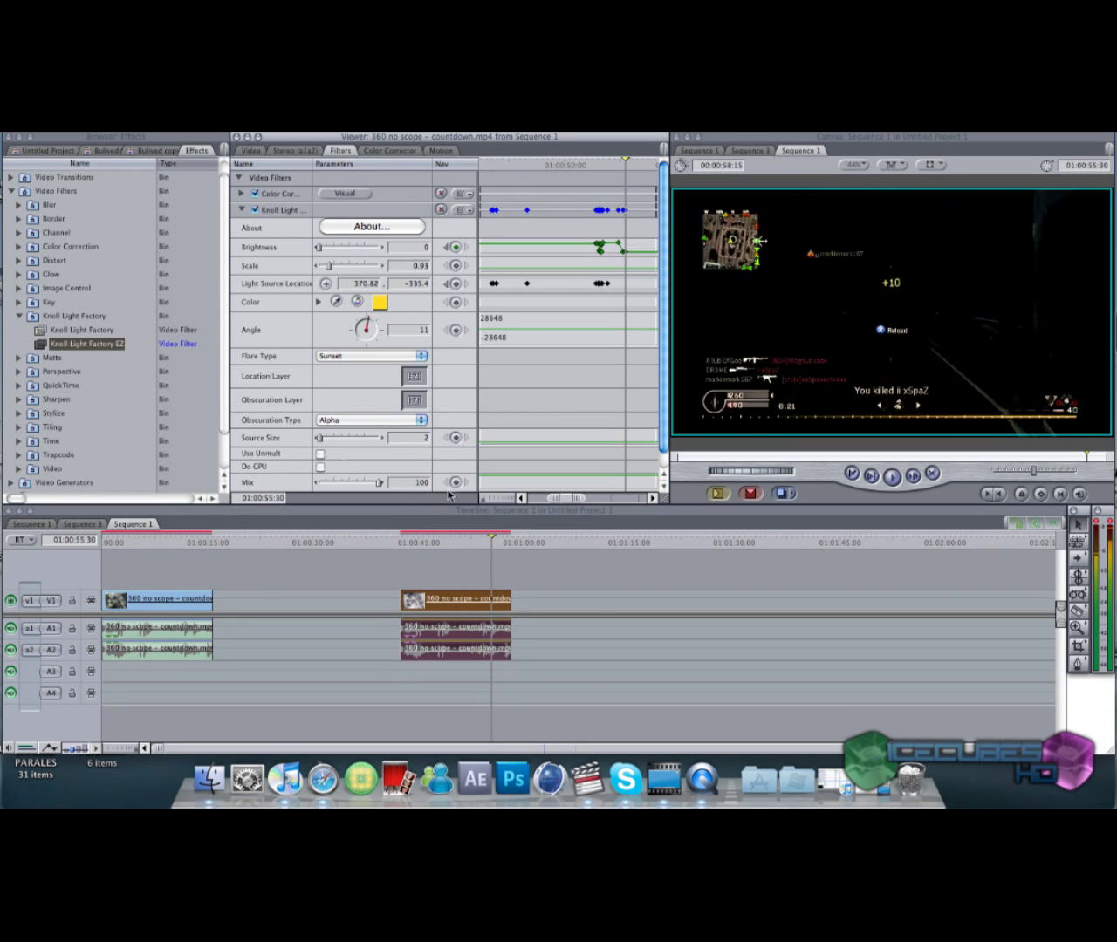
Review the flare at 01:00:07:43 and 01:00:47:14, and collapse the Knoll Light Factory folder.
click(157, 541)
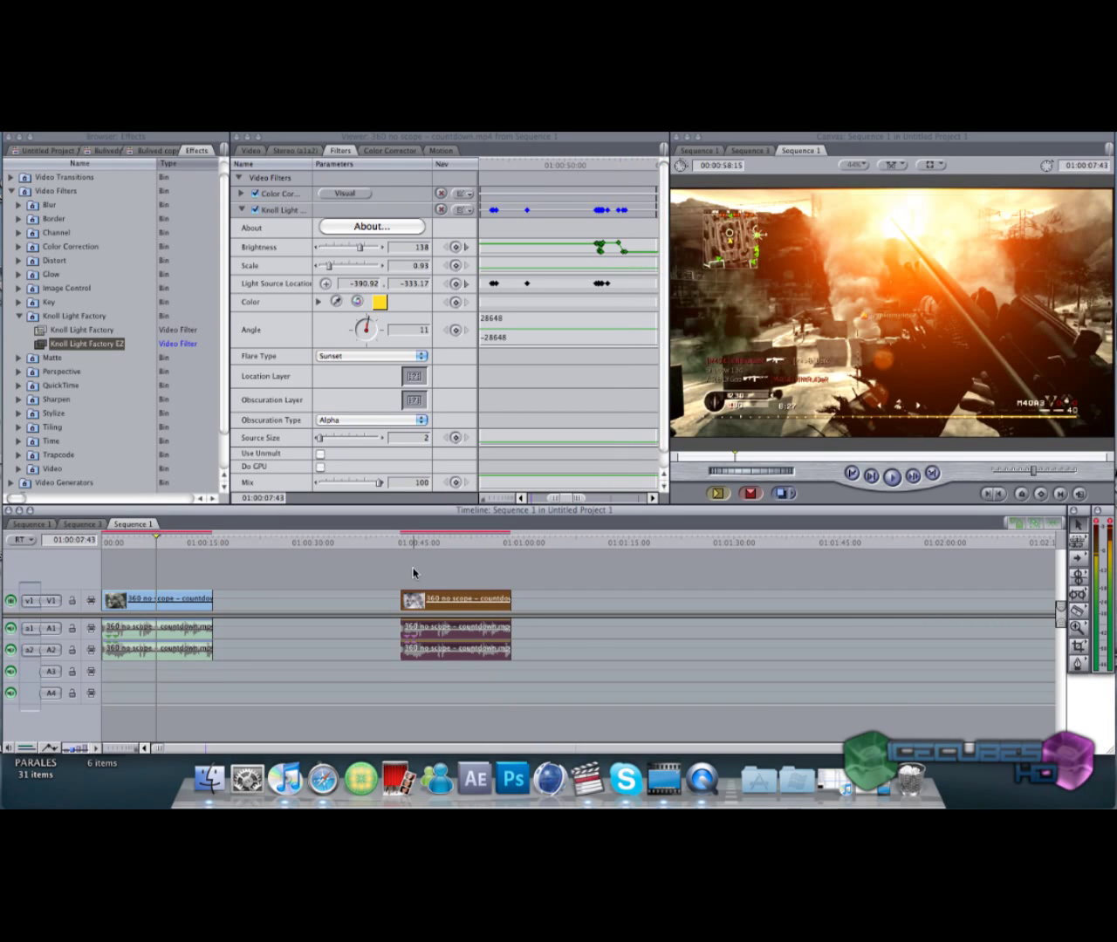
click(401, 543)
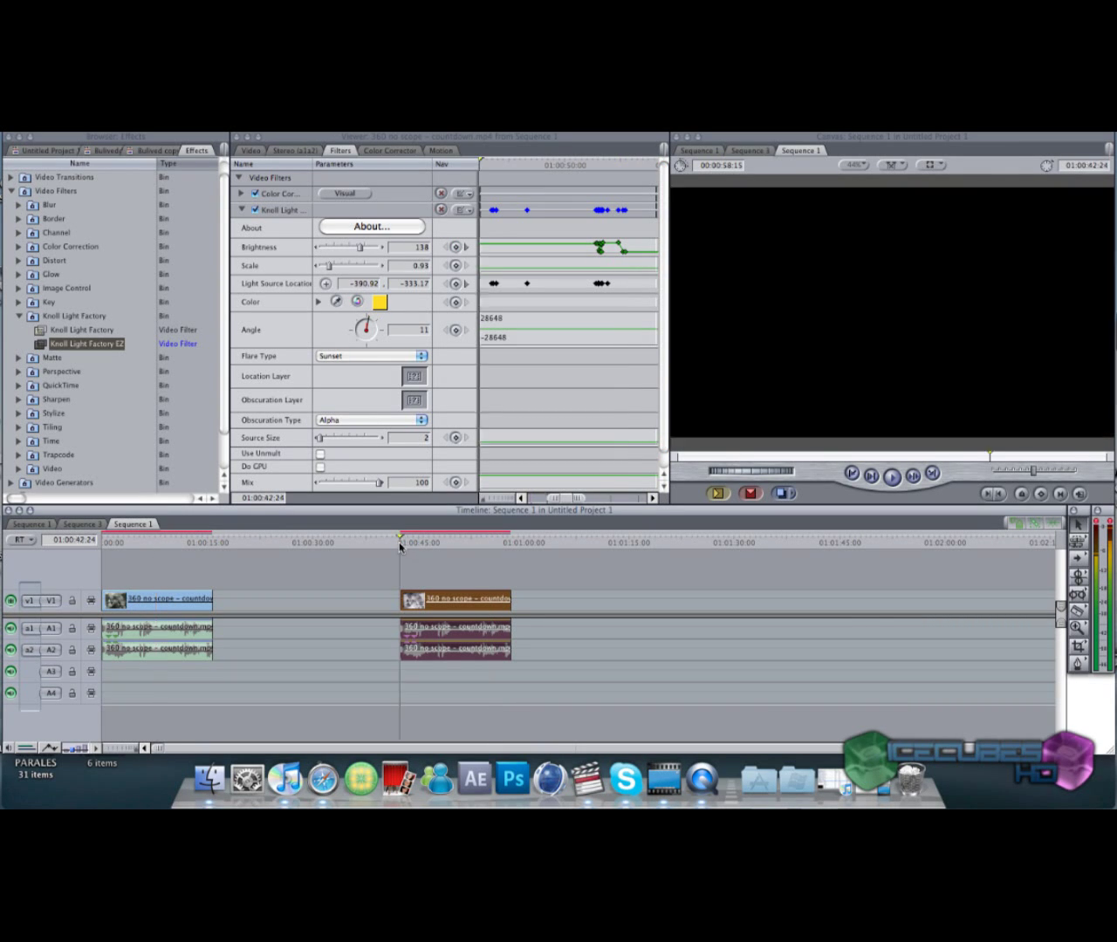
click(434, 542)
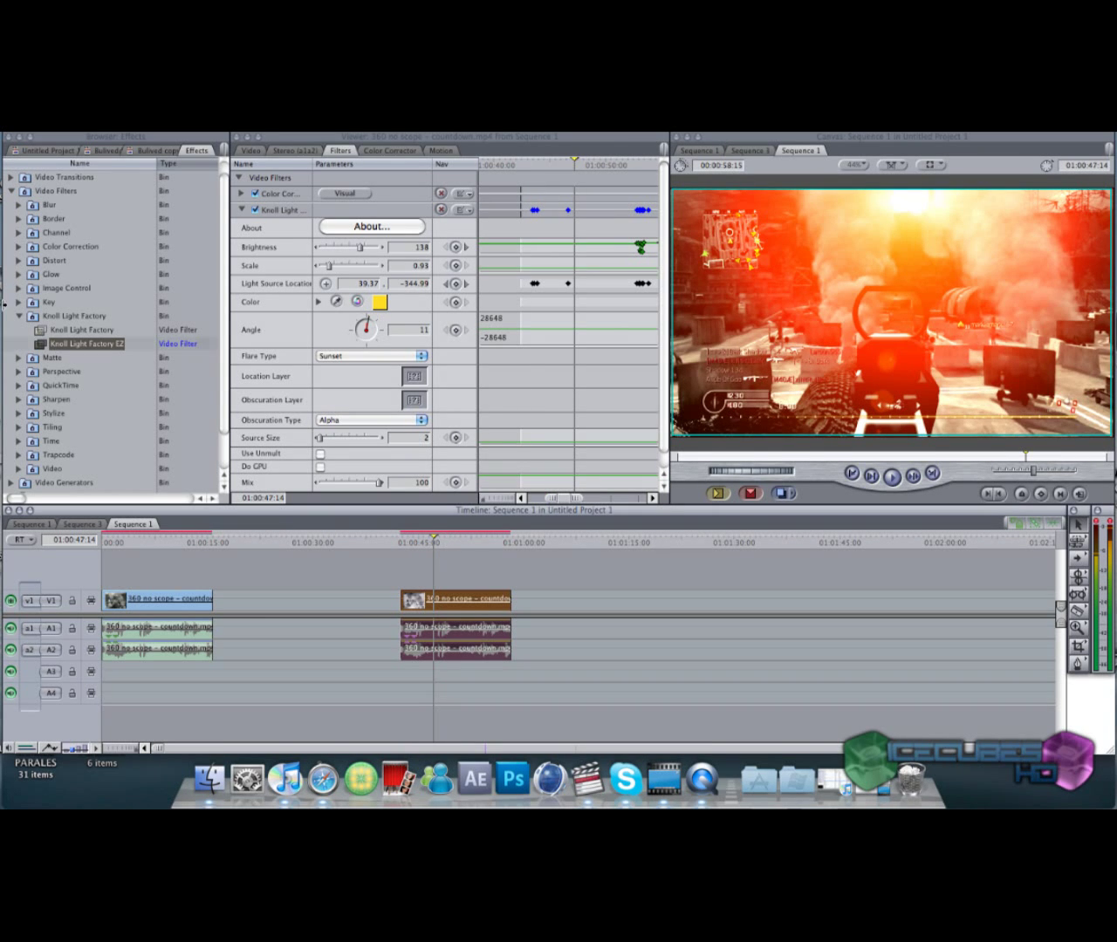
click(19, 316)
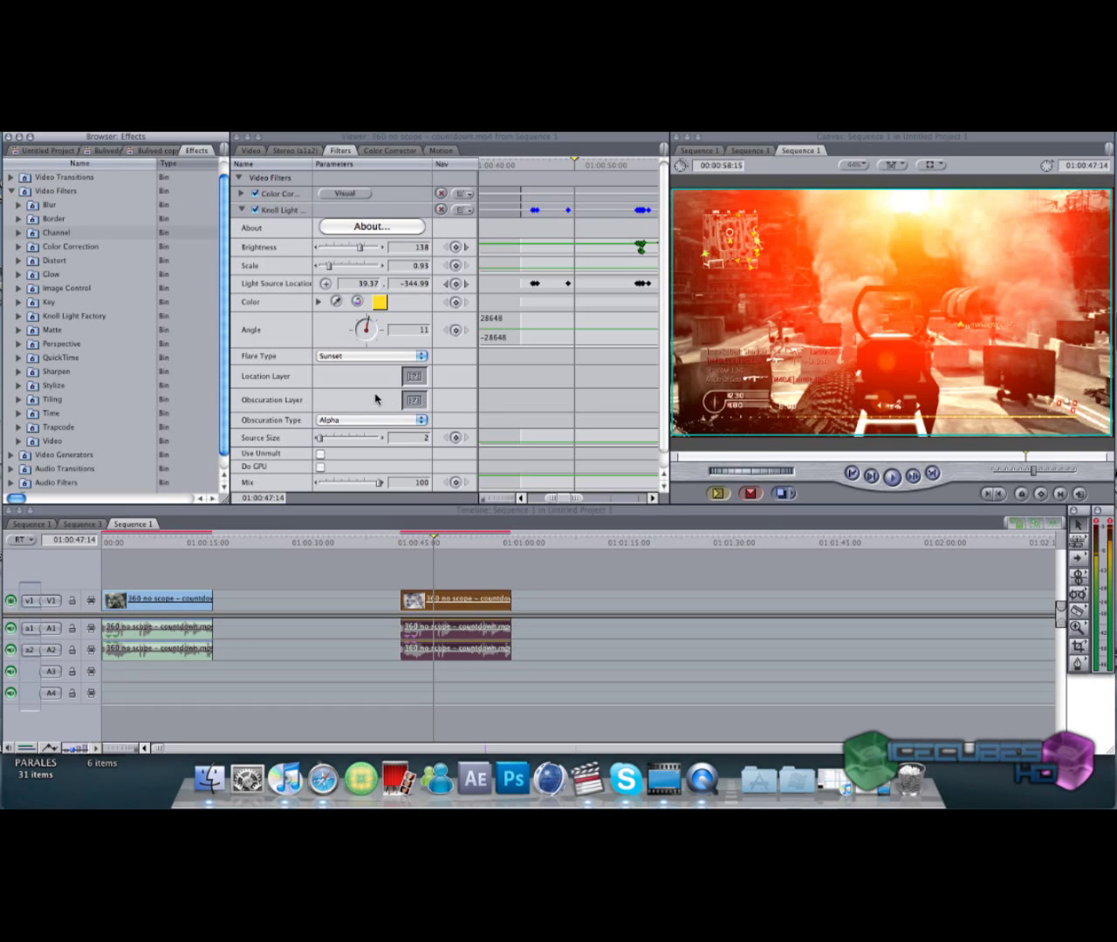
click(211, 204)
click(869, 129)
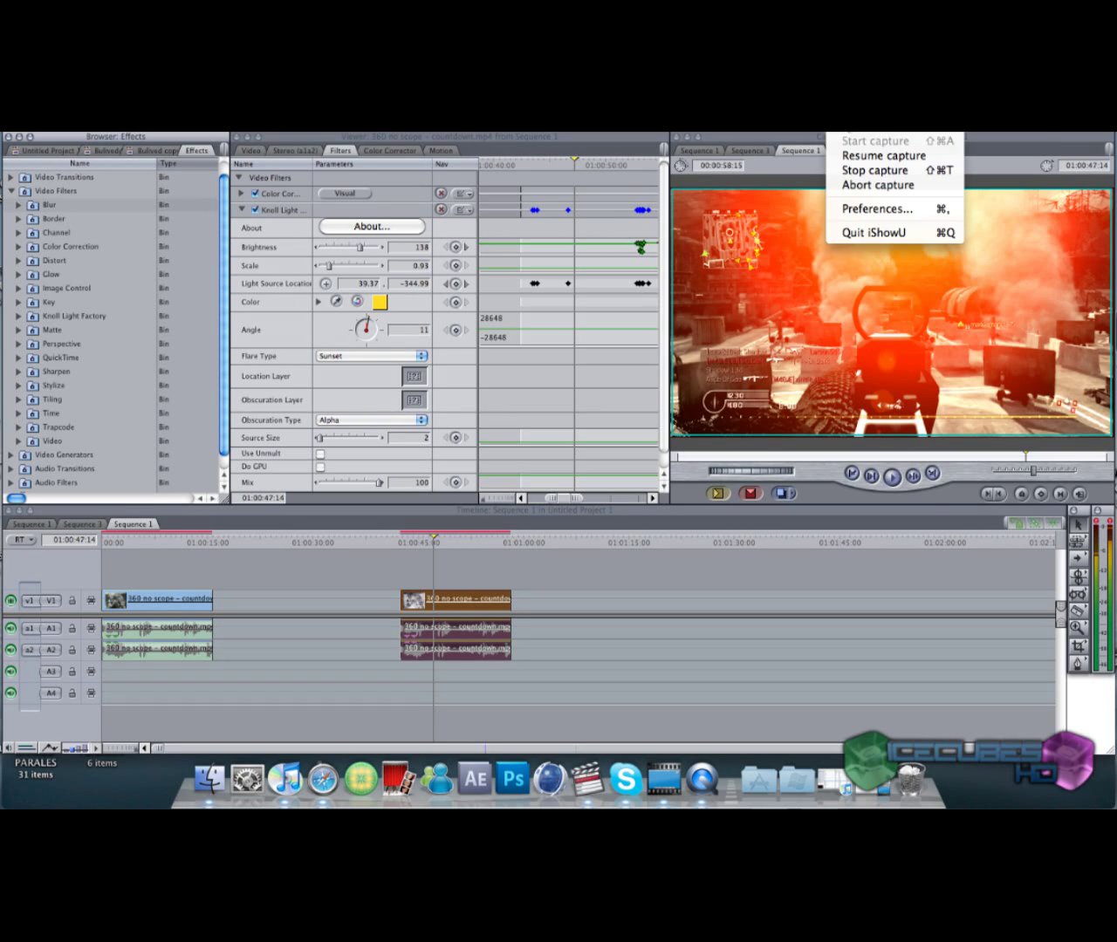